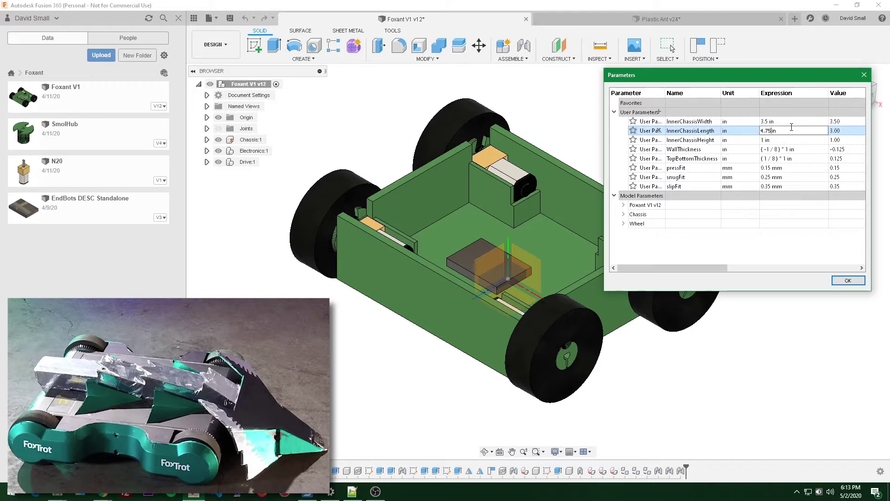
Step: Set InnerChassisLength to 4.75 in and InnerChassisHeight to 0.75 in, then apply the parameters
{"action": "key", "text": "Return"}
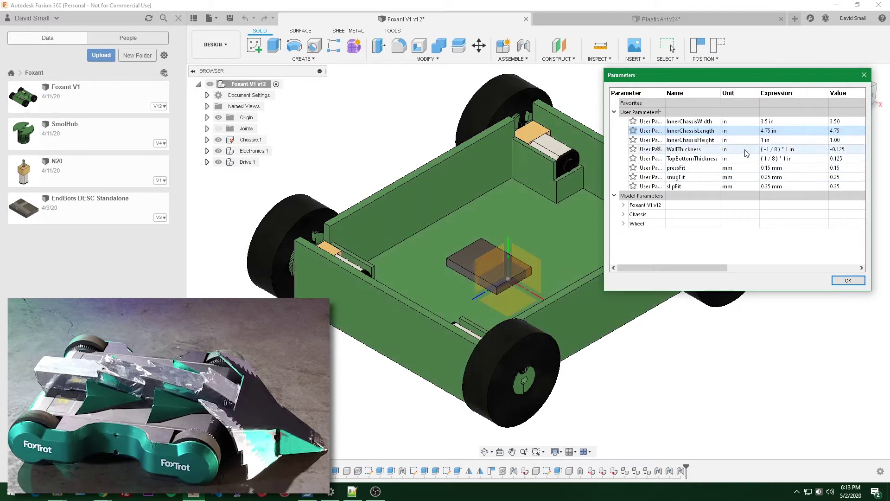
{"action": "double_click", "coordinate": [773, 141]}
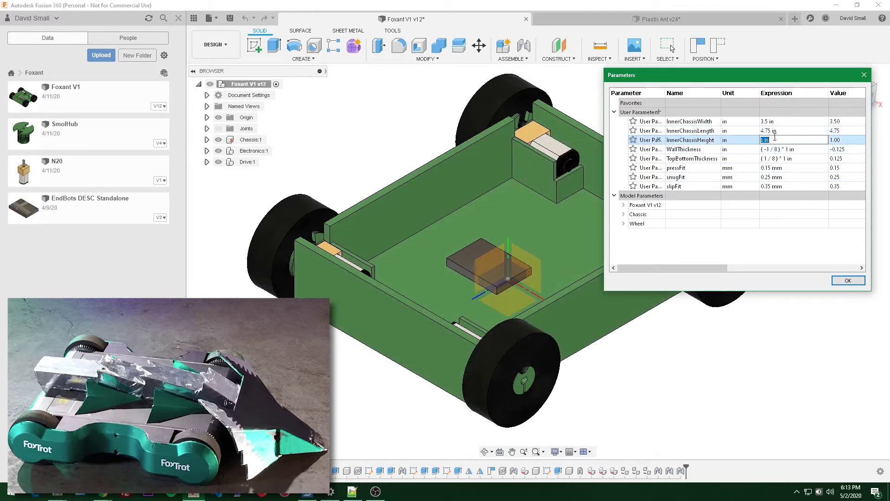
{"action": "type", "text": ".75"}
{"action": "key", "text": "Return"}
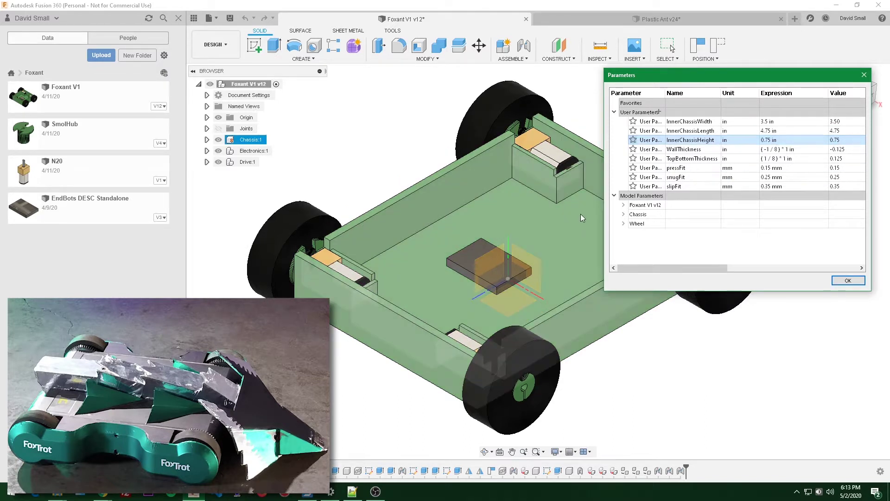
{"action": "left_click", "coordinate": [848, 281]}
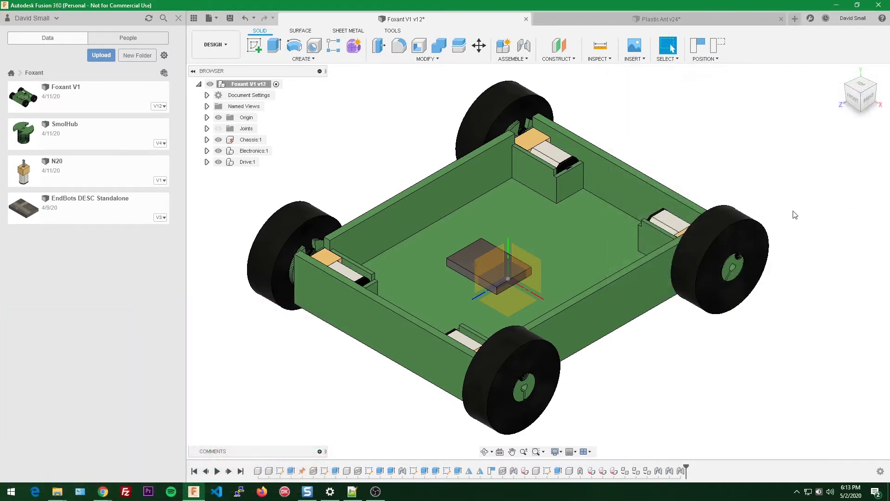
Step: Open Sketch1 of Drive:1 > Drive Unit:3 > Wheel:1 for editing
{"action": "left_click", "coordinate": [739, 232]}
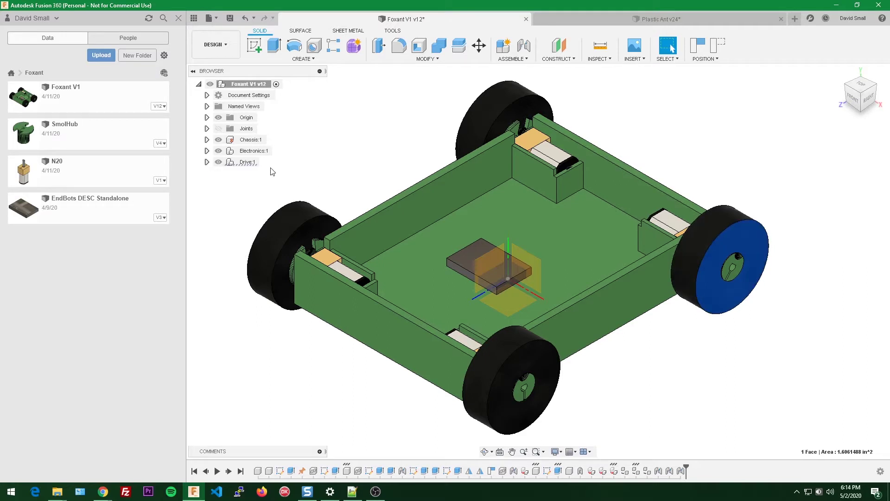
{"action": "left_click", "coordinate": [207, 161]}
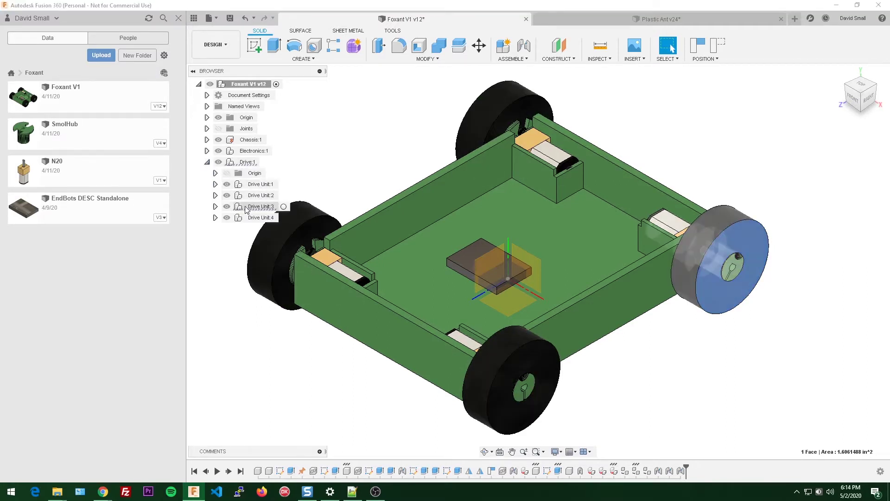
{"action": "left_click", "coordinate": [215, 207]}
{"action": "left_click", "coordinate": [223, 262]}
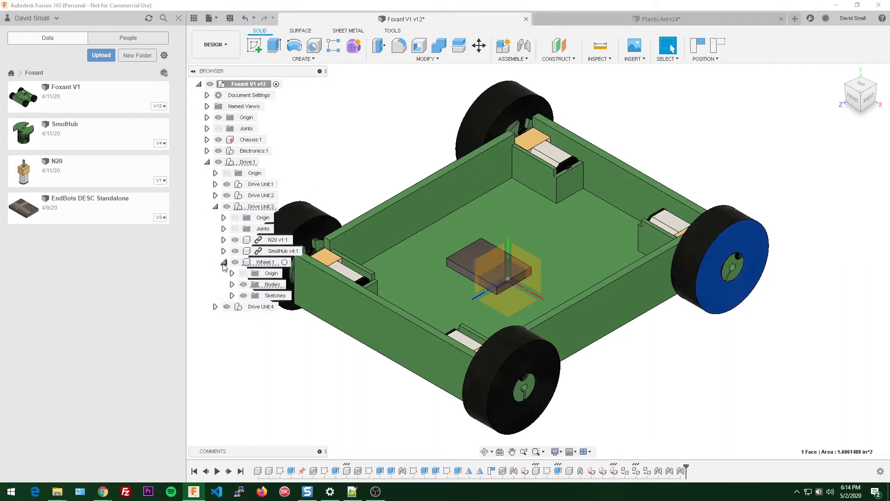
{"action": "left_click", "coordinate": [232, 295]}
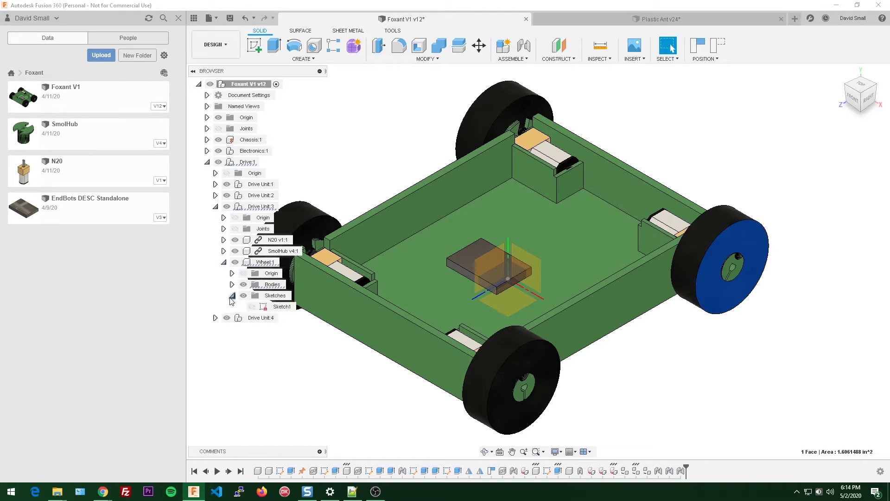
{"action": "double_click", "coordinate": [277, 306]}
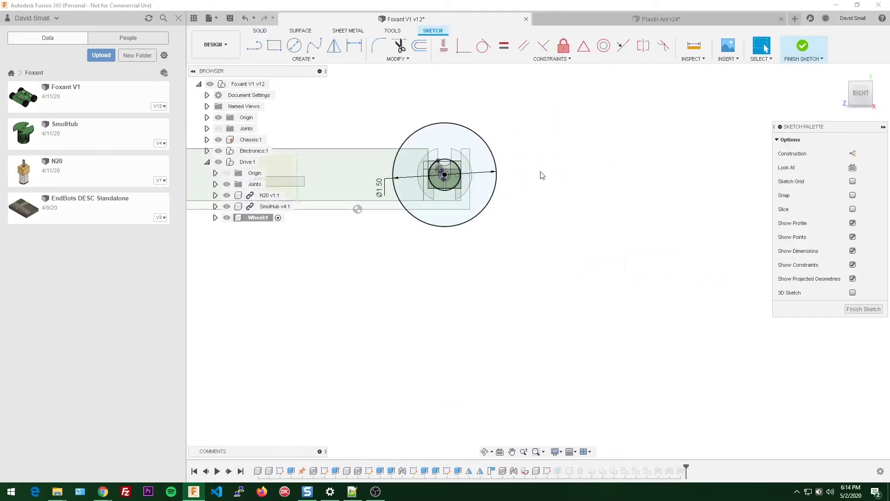
Step: Change the wheel diameter from 1.5 in to 1.25 in and finish the sketch
{"action": "middle_click_drag", "start_coordinate": [597, 208], "coordinate": [632, 249]}
{"action": "scroll", "coordinate": [518, 189], "scroll_direction": "up", "scroll_amount": 2}
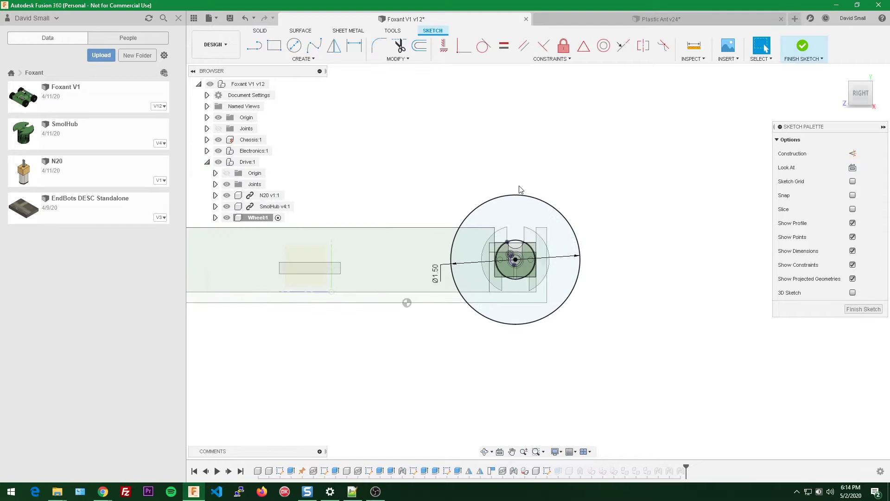
{"action": "double_click", "coordinate": [437, 271]}
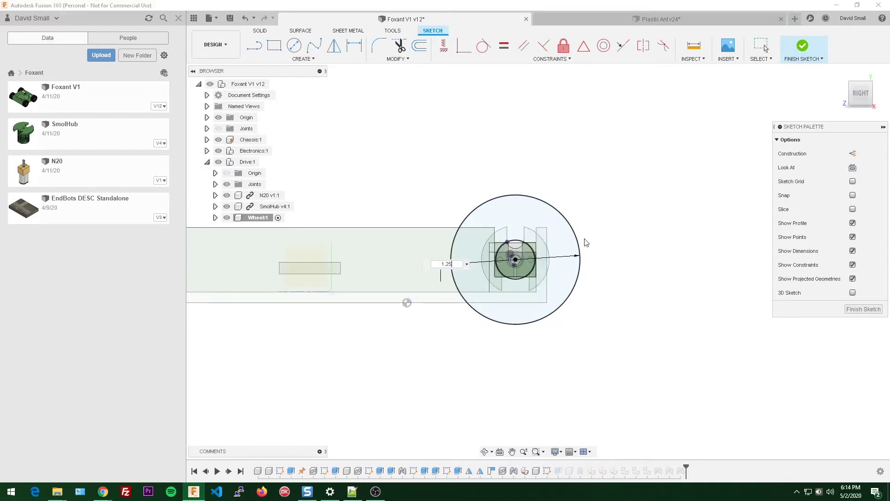
{"action": "key", "text": "Return"}
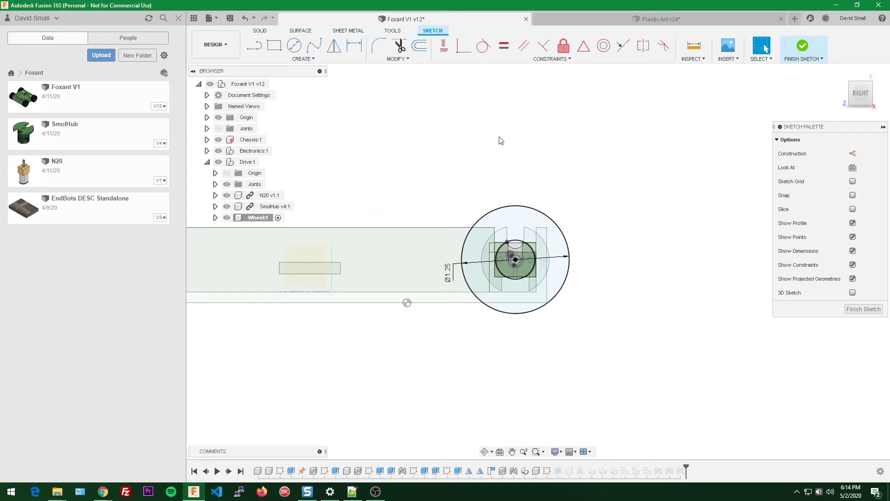
{"action": "left_click", "coordinate": [864, 309]}
{"action": "mouse_move", "coordinate": [636, 163]}
{"action": "middle_mouse_down", "text": "shift"}
{"action": "mouse_move", "coordinate": [622, 195]}
{"action": "mouse_move", "coordinate": [634, 217]}
{"action": "mouse_move", "coordinate": [620, 190]}
{"action": "mouse_move", "coordinate": [731, 193]}
{"action": "mouse_move", "coordinate": [721, 186]}
{"action": "mouse_move", "coordinate": [744, 196]}
{"action": "middle_mouse_up", "text": "shift"}
{"action": "key", "text": "Escape"}
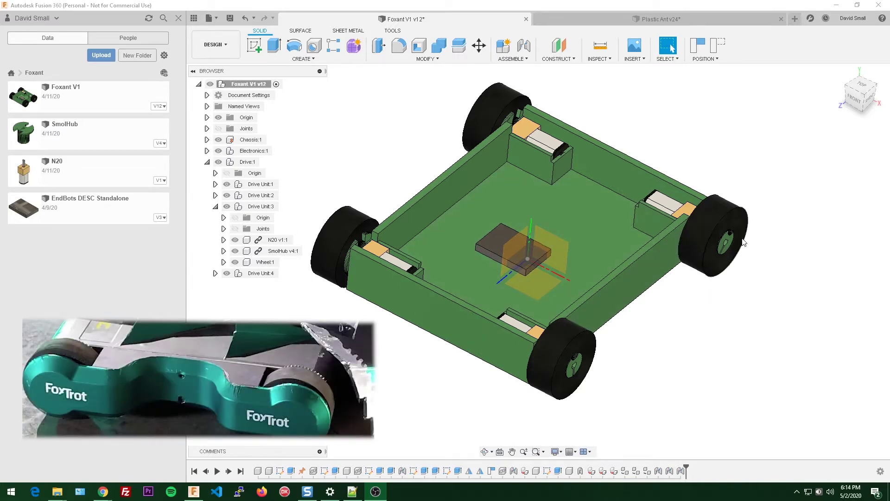
Step: Make Chassis:1 the active component
{"action": "scroll", "coordinate": [746, 204], "scroll_direction": "down", "scroll_amount": 1}
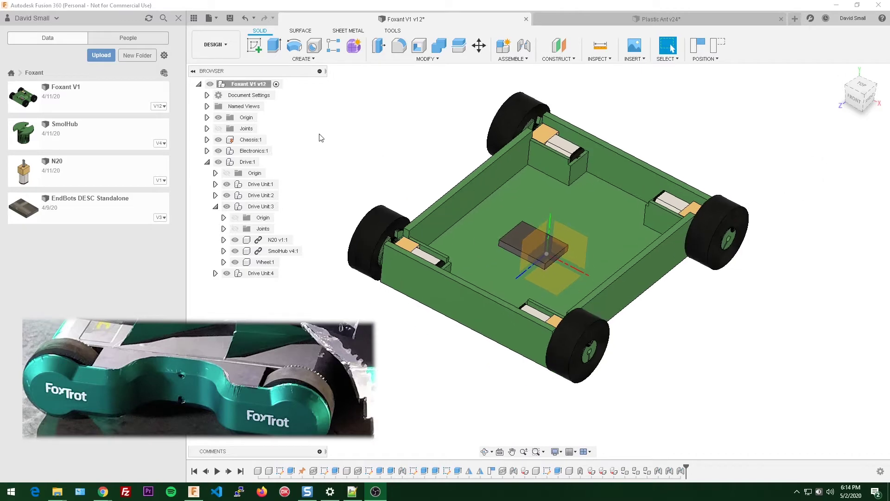
{"action": "left_click", "coordinate": [274, 140]}
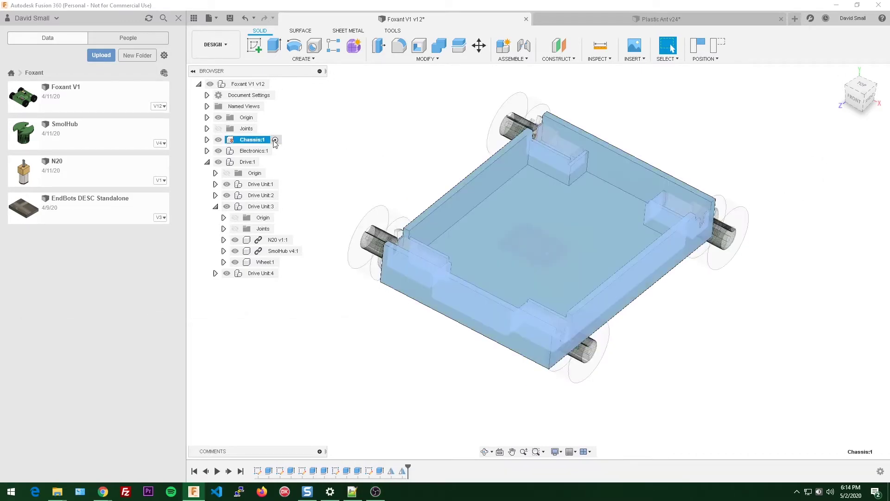
{"action": "left_click", "coordinate": [431, 129]}
Step: Start a new sketch on the chassis bottom face, viewed from underneath
{"action": "middle_click_drag", "start_coordinate": [686, 167], "coordinate": [741, 148], "text": "shift"}
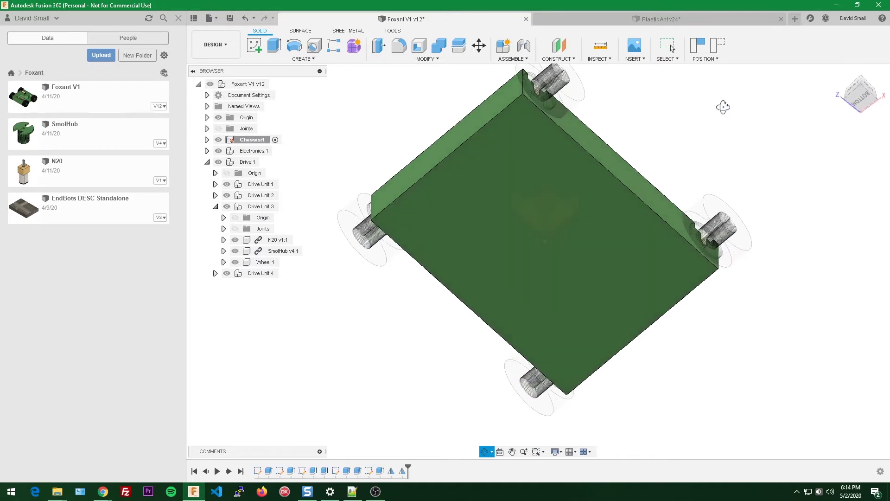
{"action": "left_click", "coordinate": [254, 45]}
{"action": "left_click", "coordinate": [570, 149]}
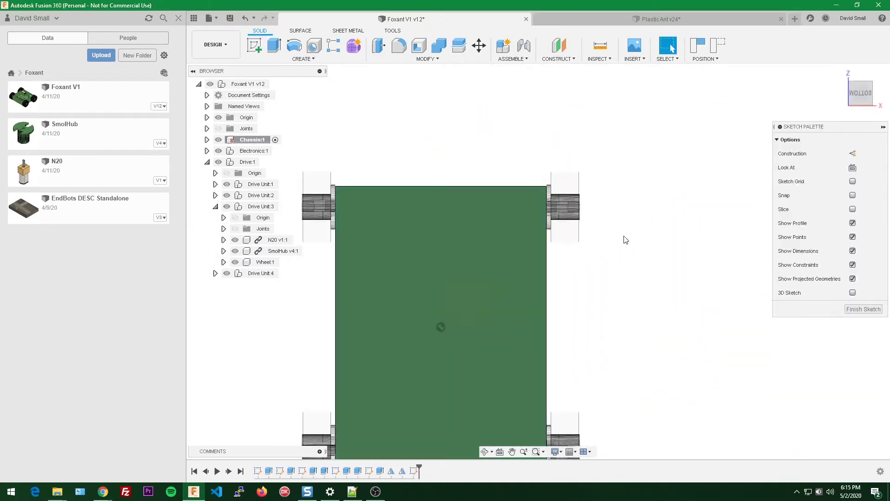
{"action": "middle_click_drag", "start_coordinate": [602, 223], "coordinate": [675, 153]}
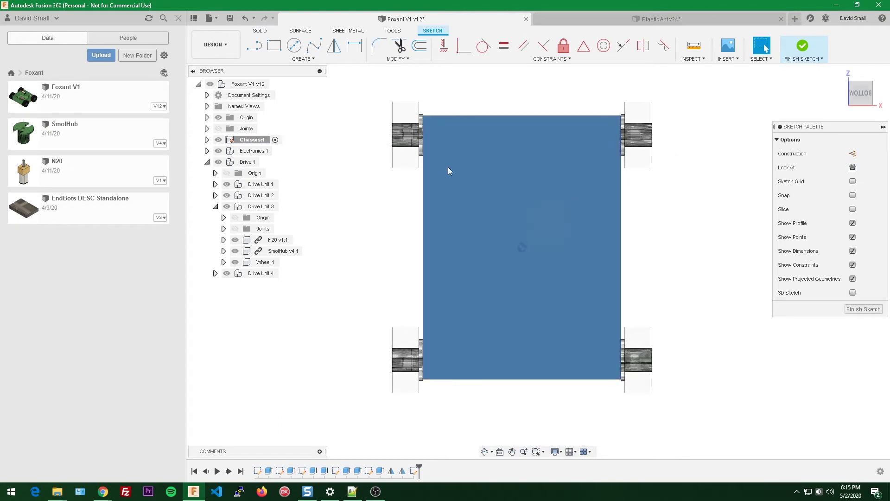
{"action": "scroll", "coordinate": [654, 197], "scroll_direction": "up", "scroll_amount": 1}
{"action": "middle_click_drag", "start_coordinate": [647, 200], "coordinate": [610, 218]}
{"action": "key", "text": "l"}
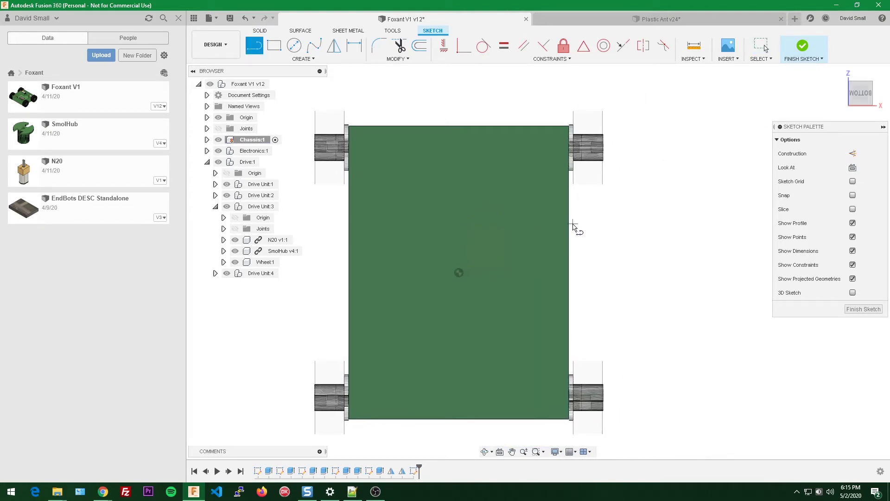
Step: Draw a closed six-point arm outline angling out from the chassis right edge, up past the wheel
{"action": "left_click", "coordinate": [569, 225]}
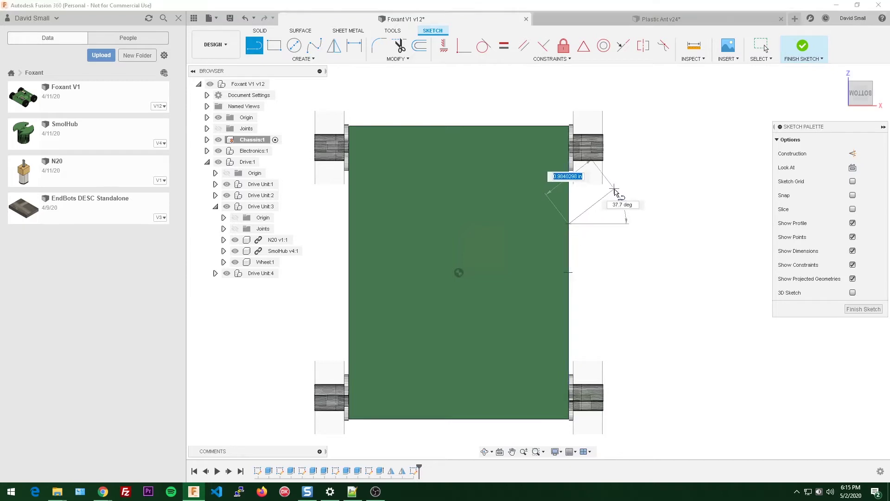
{"action": "left_click", "coordinate": [612, 190]}
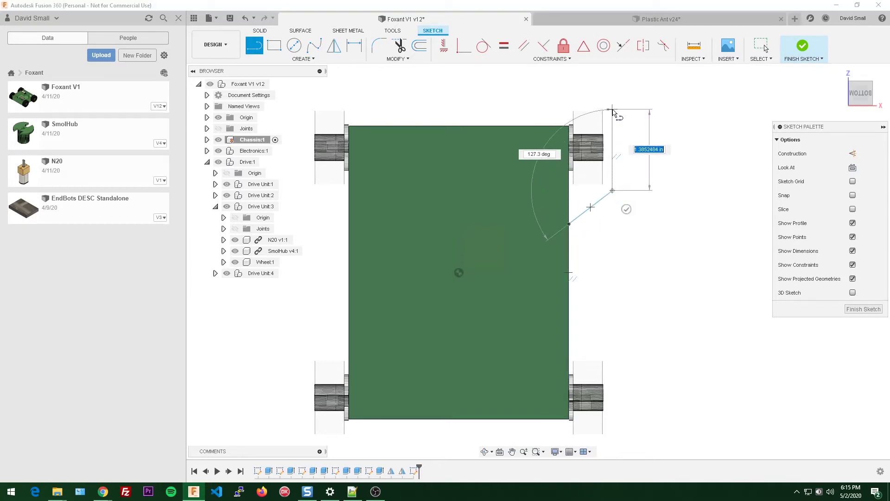
{"action": "left_click", "coordinate": [612, 110]}
{"action": "left_click", "coordinate": [629, 110]}
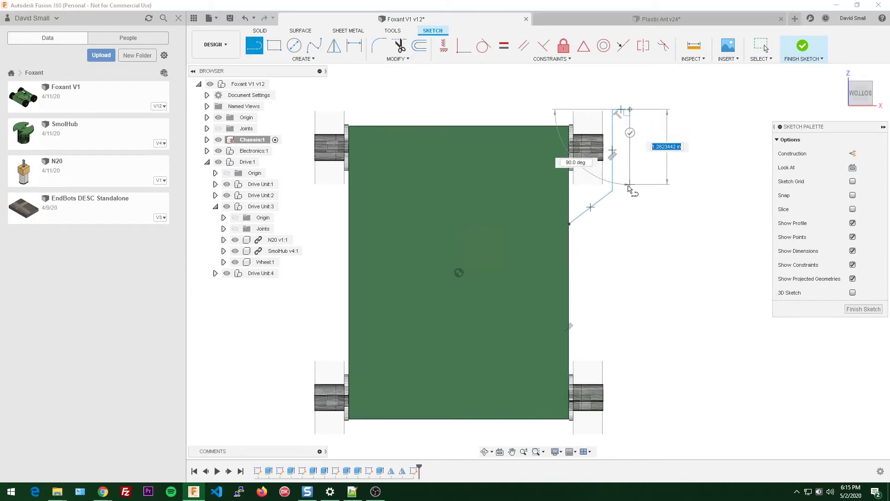
{"action": "left_click", "coordinate": [630, 197]}
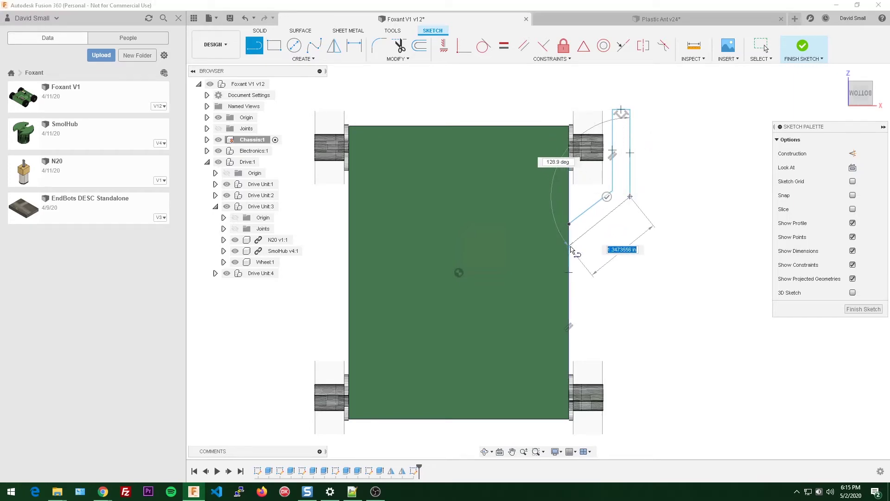
{"action": "left_click", "coordinate": [569, 242]}
{"action": "scroll", "coordinate": [641, 216], "scroll_direction": "down", "scroll_amount": 2}
{"action": "key", "text": "Escape"}
Step: Inspect the arm sketch in 3D, return to the square bottom view, and select the lower angled line
{"action": "scroll", "coordinate": [648, 204], "scroll_direction": "up", "scroll_amount": 1}
{"action": "scroll", "coordinate": [663, 162], "scroll_direction": "up", "scroll_amount": 4}
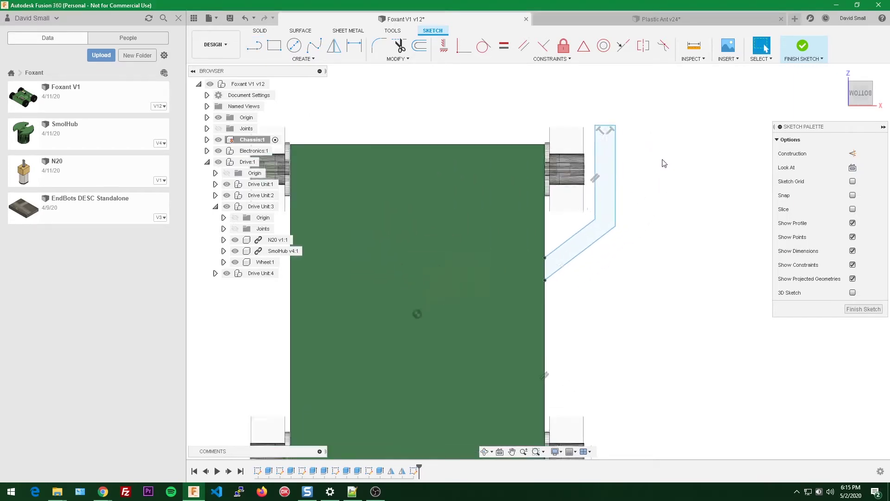
{"action": "middle_click_drag", "start_coordinate": [599, 193], "coordinate": [554, 352], "text": "shift"}
{"action": "scroll", "coordinate": [554, 354], "scroll_direction": "down", "scroll_amount": 2}
{"action": "scroll", "coordinate": [626, 292], "scroll_direction": "up", "scroll_amount": 2}
{"action": "mouse_move", "coordinate": [550, 408]}
{"action": "middle_mouse_down"}
{"action": "mouse_move", "coordinate": [626, 292]}
{"action": "mouse_move", "coordinate": [596, 260]}
{"action": "middle_mouse_up"}
{"action": "scroll", "coordinate": [640, 231], "scroll_direction": "down", "scroll_amount": 2}
{"action": "middle_click_drag", "start_coordinate": [639, 231], "coordinate": [708, 110], "text": "shift"}
{"action": "middle_click_drag", "start_coordinate": [708, 110], "coordinate": [688, 194]}
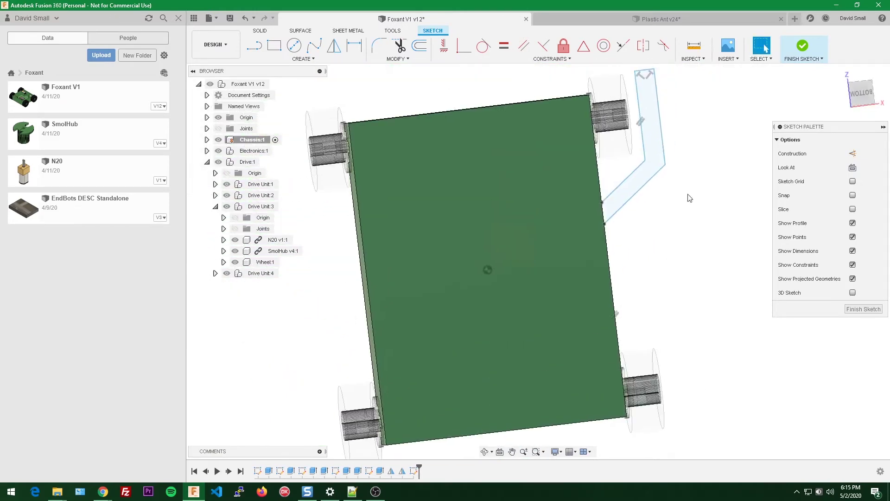
{"action": "left_click", "coordinate": [864, 98]}
{"action": "left_click", "coordinate": [865, 101]}
{"action": "scroll", "coordinate": [611, 170], "scroll_direction": "up", "scroll_amount": 5}
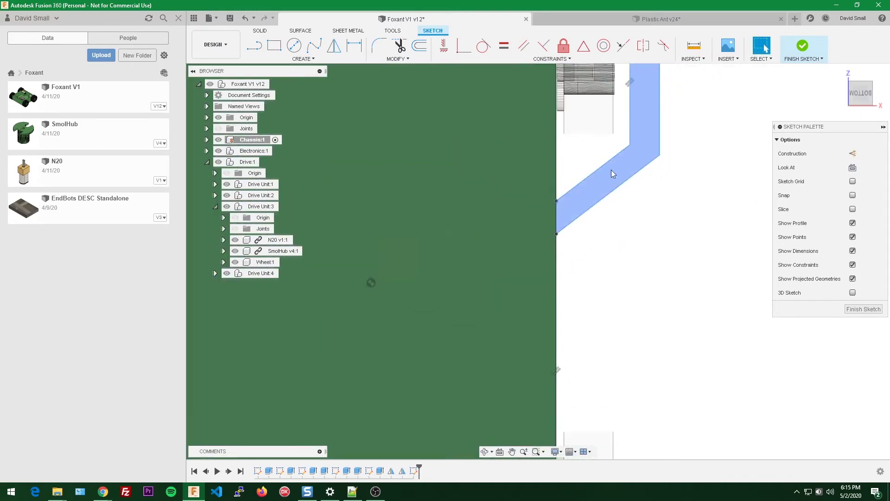
{"action": "left_click", "coordinate": [620, 187]}
Step: Make the two angled arm lines parallel
{"action": "left_click", "coordinate": [620, 188], "text": "ctrl"}
{"action": "key", "text": "d"}
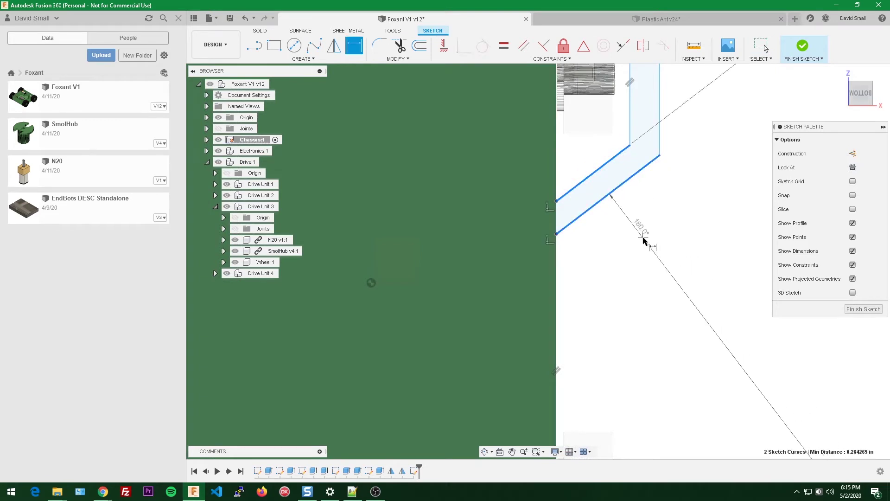
{"action": "scroll", "coordinate": [645, 237], "scroll_direction": "down", "scroll_amount": 1}
{"action": "key", "text": "Escape"}
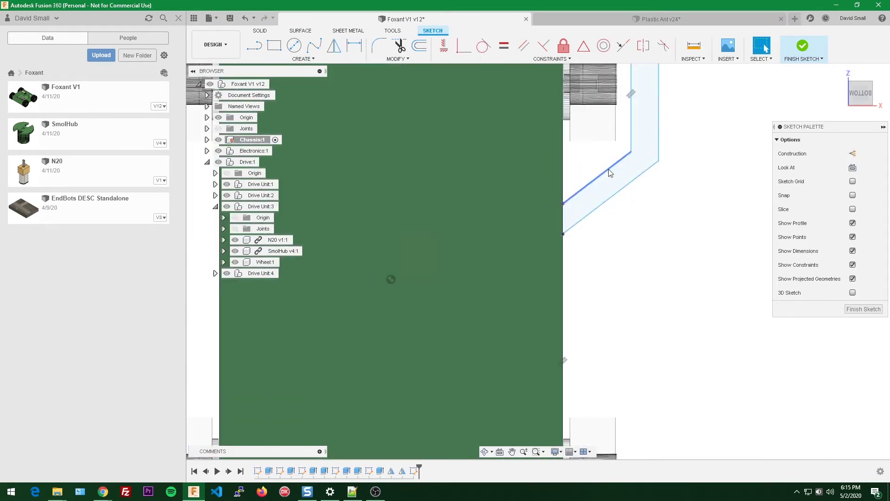
{"action": "left_click", "coordinate": [529, 46]}
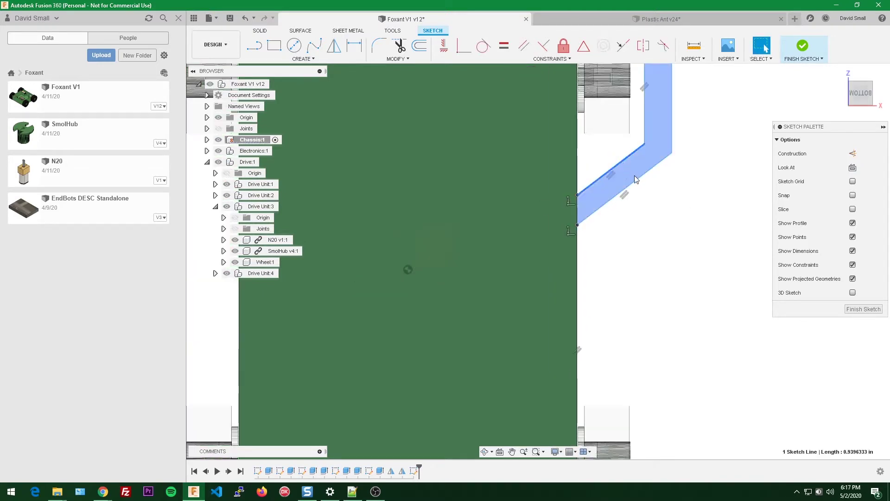
Step: Dimension the gap between the parallel arm lines as WallThickness
{"action": "left_click", "coordinate": [641, 178], "text": "shift"}
{"action": "key", "text": "d"}
{"action": "left_click", "coordinate": [652, 223]}
{"action": "type", "text": "WallThickness"}
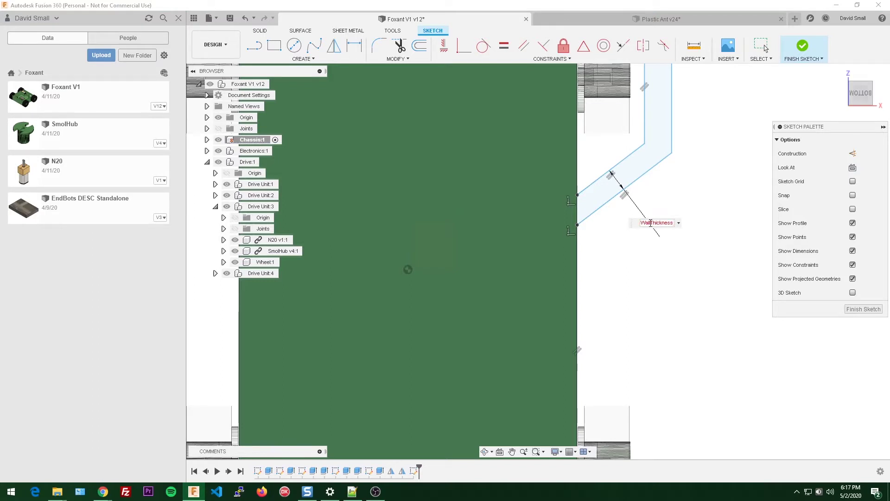
{"action": "key", "text": "Return"}
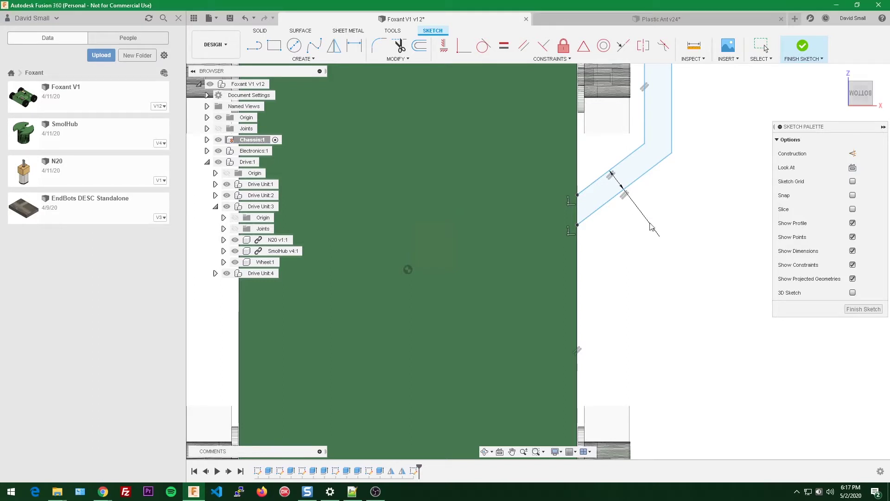
{"action": "key", "text": "Escape"}
Step: Review the user parameters via Change Parameters, then finish the arm sketch
{"action": "type", "text": "schan"}
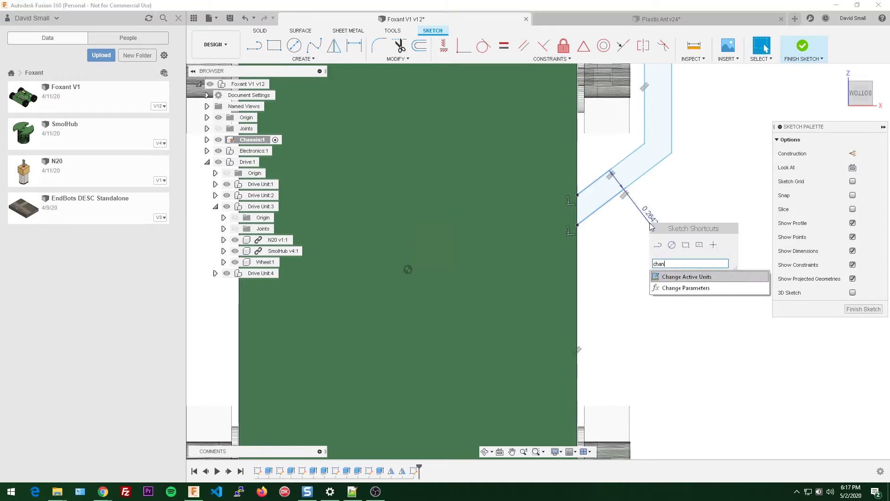
{"action": "key", "text": "Down"}
{"action": "key", "text": "Return"}
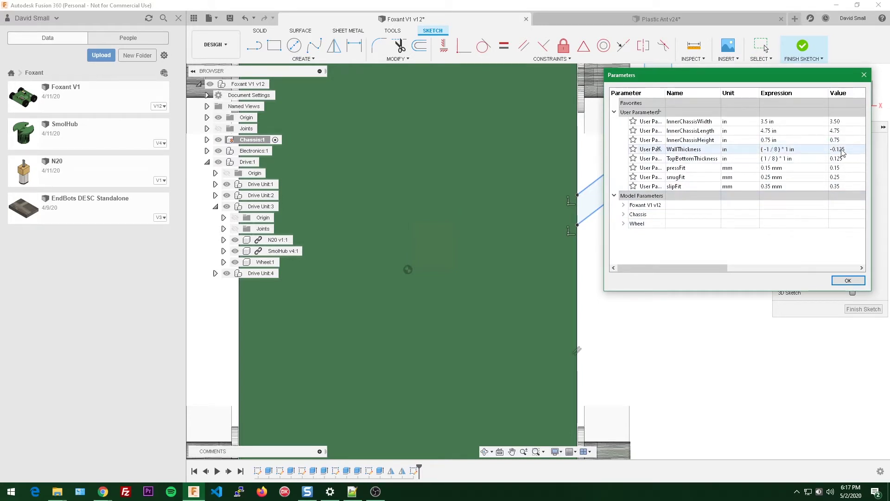
{"action": "left_click", "coordinate": [864, 75]}
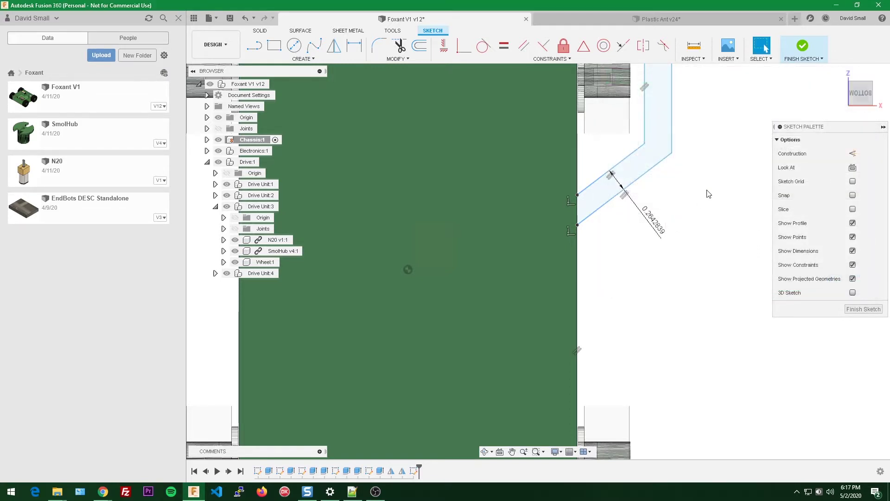
{"action": "left_click", "coordinate": [846, 307]}
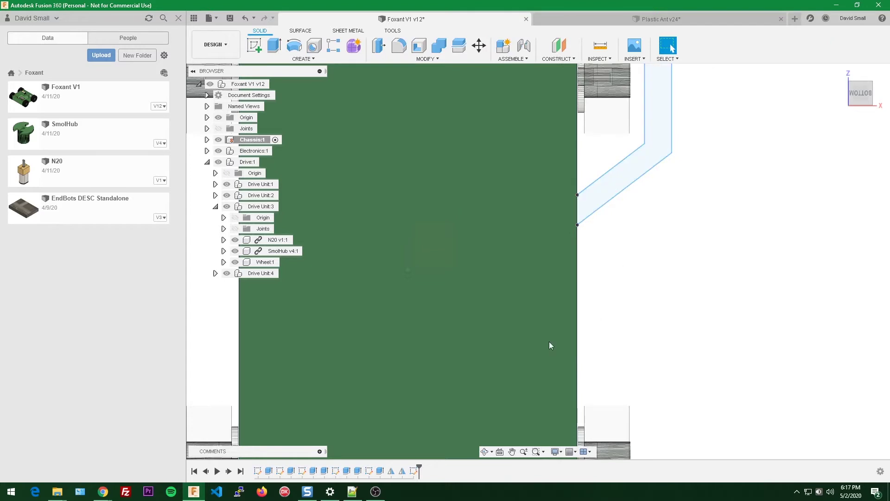
Step: Reopen the first chassis sketch and check its 0.125 WallThickness offset dimension
{"action": "double_click", "coordinate": [258, 471]}
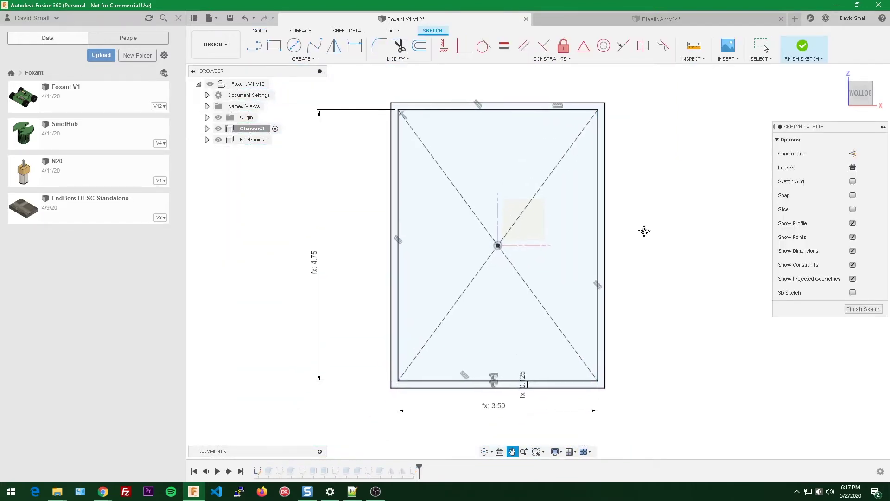
{"action": "double_click", "coordinate": [541, 380]}
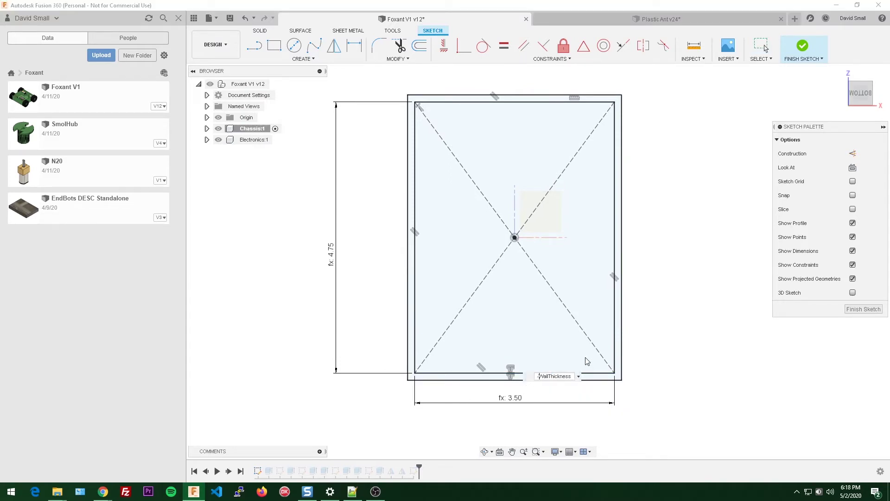
{"action": "key", "text": "Return"}
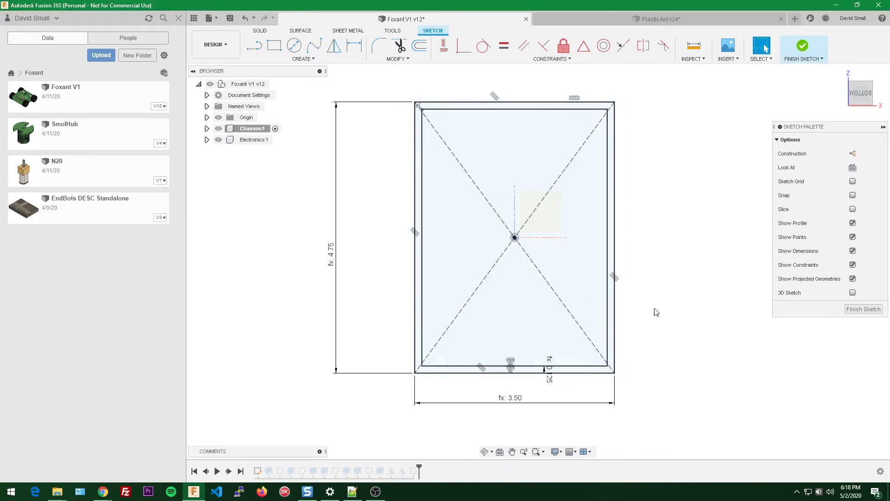
Step: Remove the minus sign so WallThickness becomes a positive 0.125 in
{"action": "type", "text": "schan"}
{"action": "key", "text": "Down"}
{"action": "key", "text": "Return"}
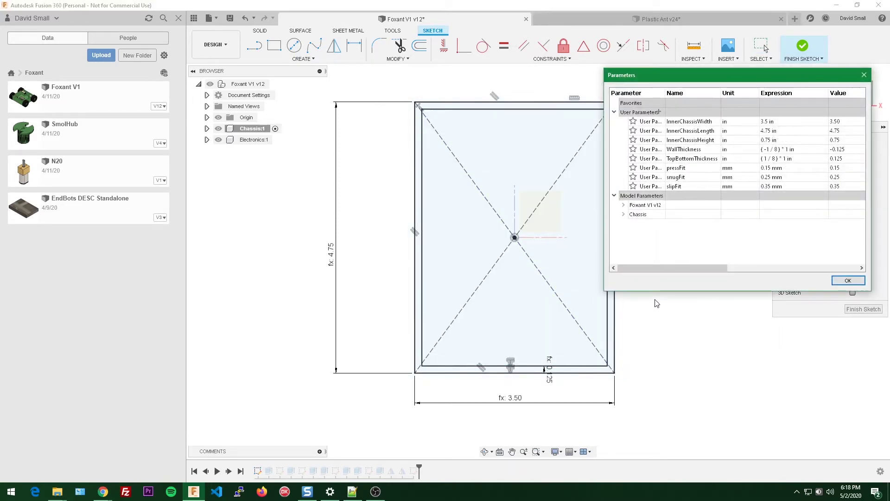
{"action": "left_click", "coordinate": [835, 147]}
{"action": "left_click_drag", "start_coordinate": [796, 149], "coordinate": [770, 149]}
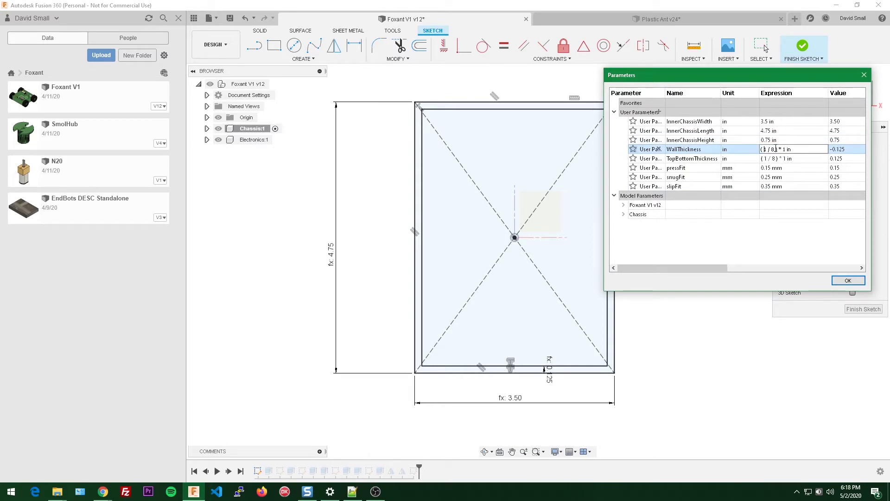
{"action": "key", "text": "Return"}
{"action": "left_click", "coordinate": [848, 281]}
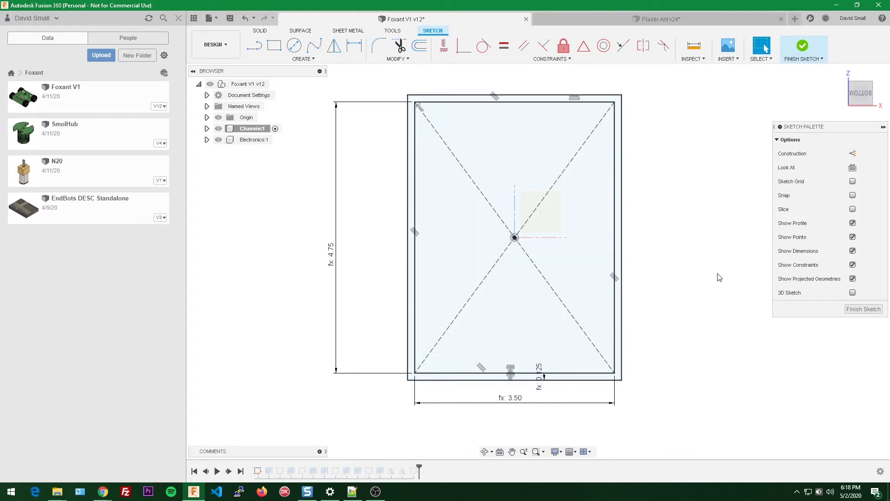
Step: Finish the chassis sketch and activate the Foxant V1 root component
{"action": "left_click", "coordinate": [863, 308]}
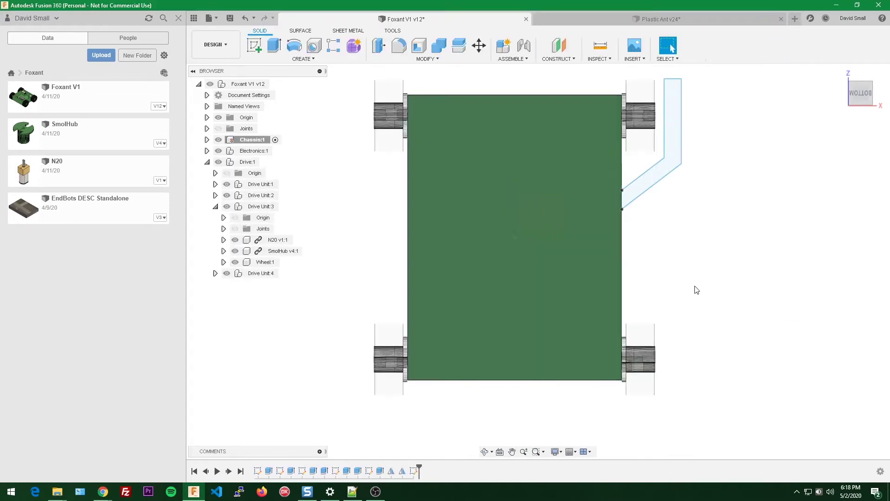
{"action": "left_click", "coordinate": [276, 84]}
{"action": "scroll", "coordinate": [337, 198], "scroll_direction": "down", "scroll_amount": 2}
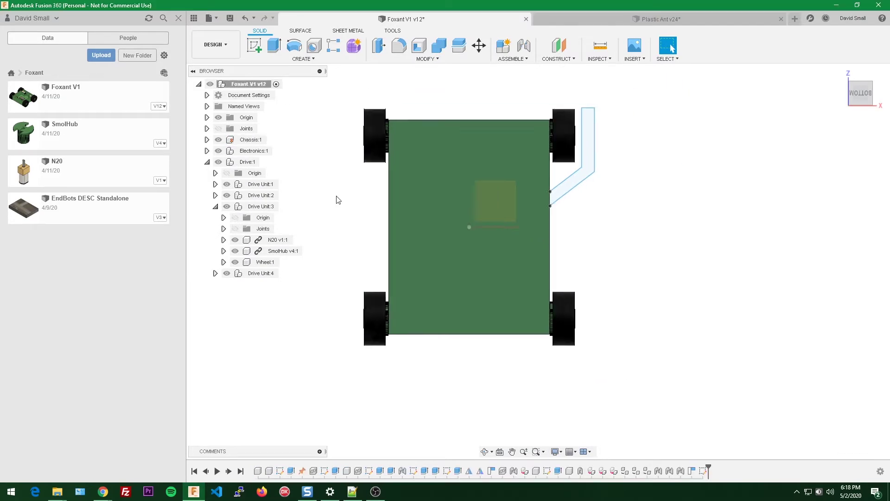
{"action": "middle_click_drag", "start_coordinate": [337, 198], "coordinate": [504, 155], "text": "shift"}
Step: Reopen Sketch11 and set the slanted arm width dimension to WallThickness
{"action": "scroll", "coordinate": [501, 159], "scroll_direction": "up", "scroll_amount": 3}
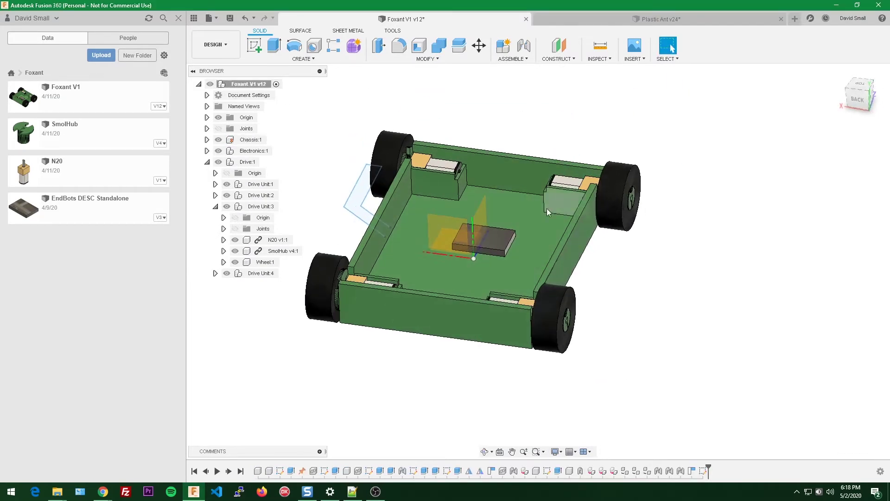
{"action": "double_click", "coordinate": [701, 471]}
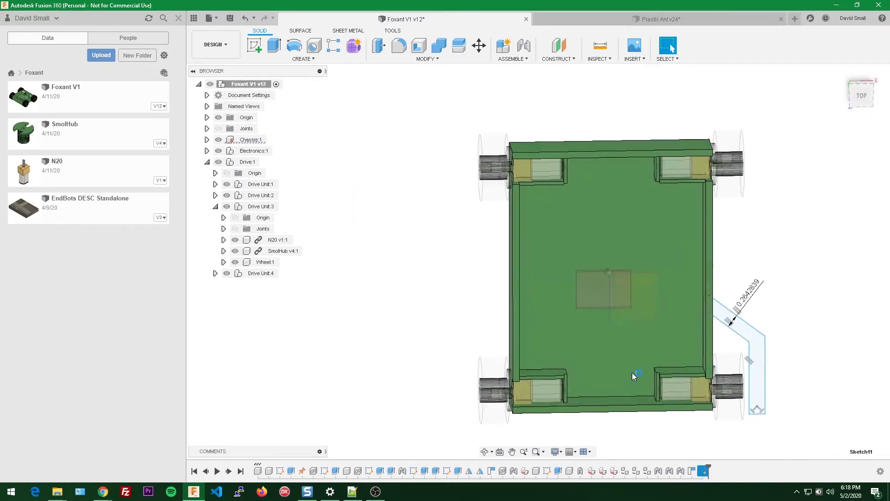
{"action": "double_click", "coordinate": [621, 228]}
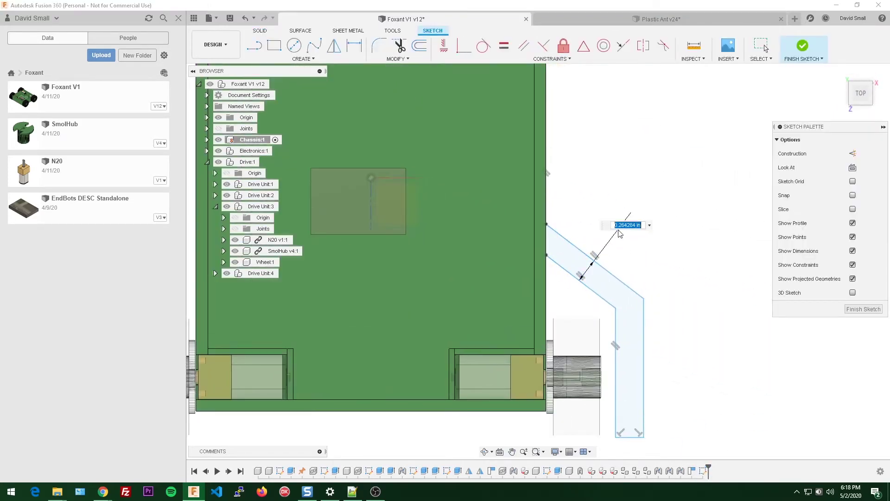
{"action": "type", "text": "WallThickness"}
{"action": "key", "text": "Return"}
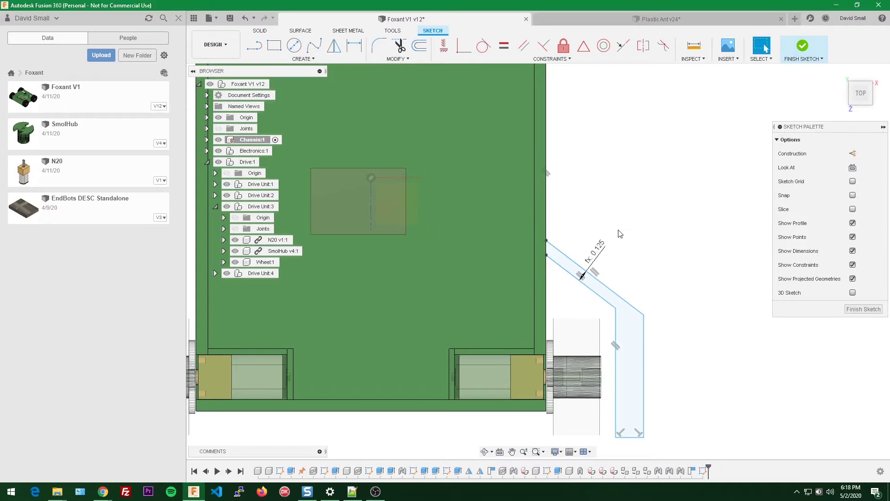
Step: Dimension the vertical strip's two lines apart by d213
{"action": "scroll", "coordinate": [619, 232], "scroll_direction": "down", "scroll_amount": 4}
{"action": "middle_click_drag", "start_coordinate": [619, 233], "coordinate": [630, 101], "text": "shift"}
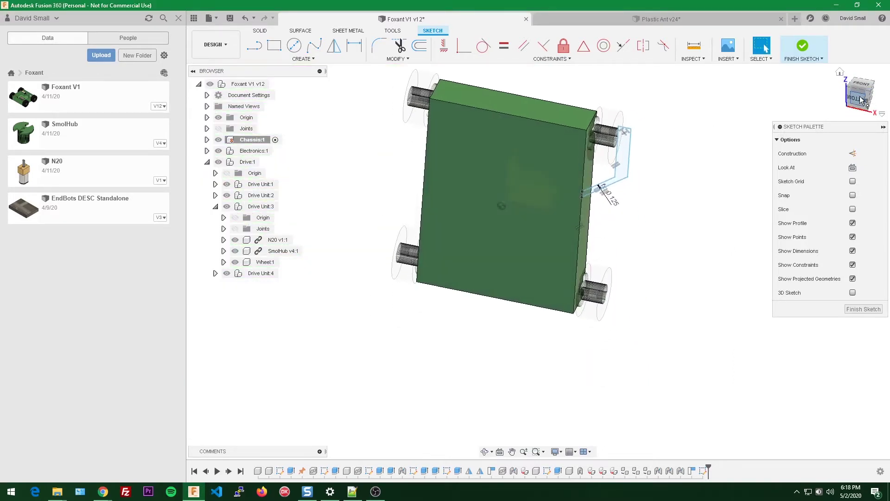
{"action": "left_click", "coordinate": [860, 99]}
{"action": "scroll", "coordinate": [578, 188], "scroll_direction": "up", "scroll_amount": 10}
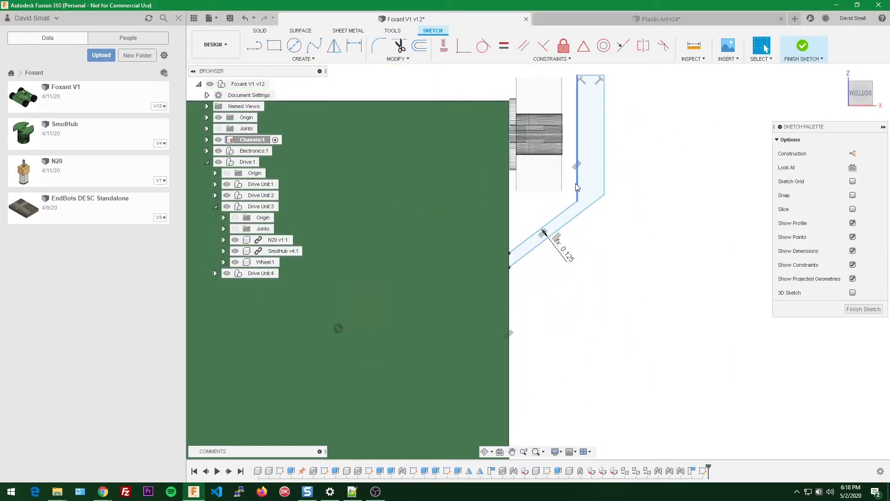
{"action": "left_click", "coordinate": [605, 181], "text": "shift"}
{"action": "key", "text": "d"}
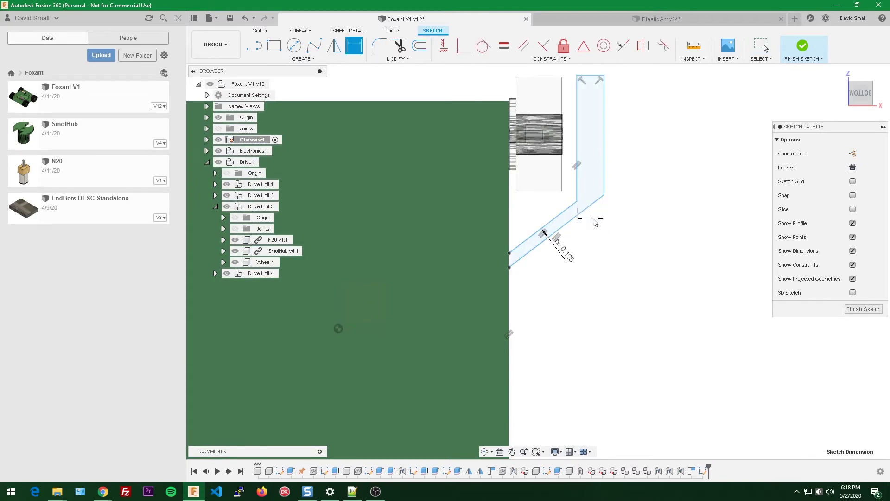
{"action": "left_click", "coordinate": [597, 222]}
{"action": "type", "text": "d213"}
{"action": "key", "text": "Return"}
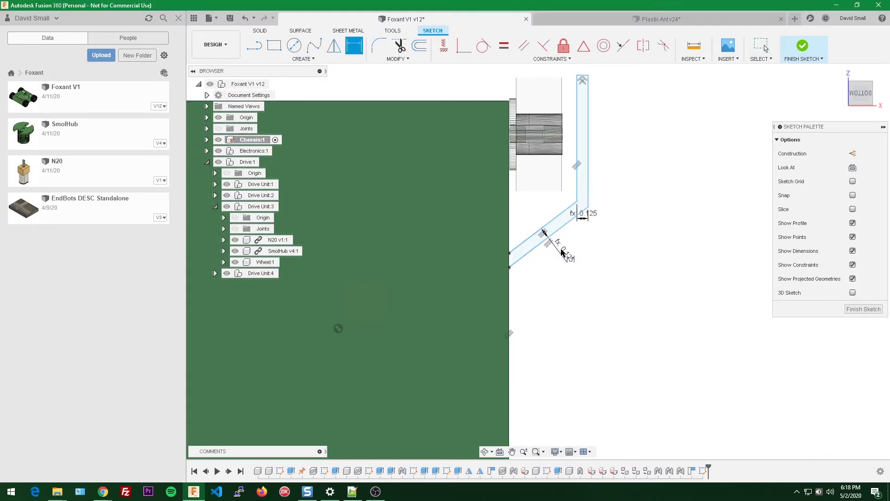
{"action": "key", "text": "Escape"}
Step: Check the arm dimensions, reviewing the vertical strip width expression without changing it
{"action": "left_click", "coordinate": [553, 224]}
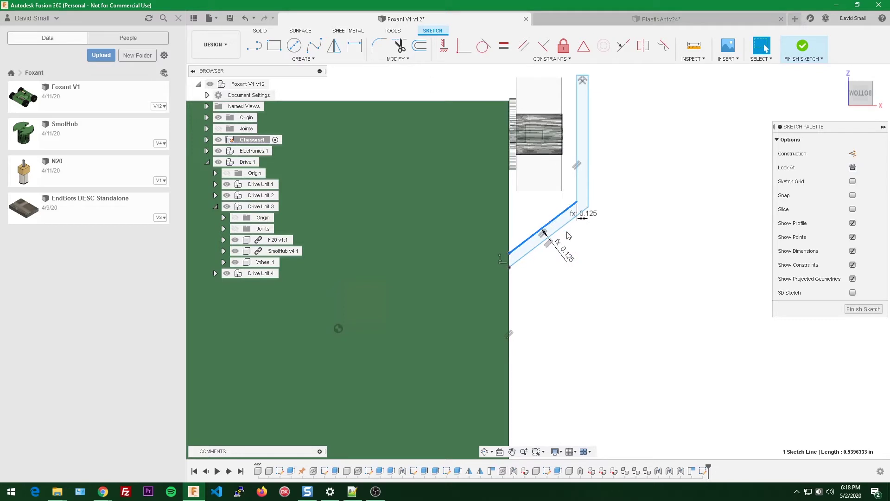
{"action": "left_click", "coordinate": [564, 228], "text": "shift"}
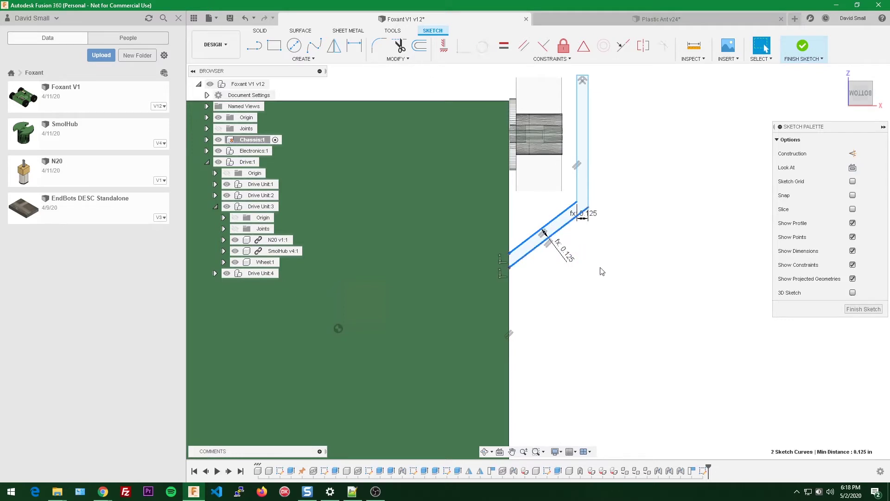
{"action": "key", "text": "d"}
{"action": "key", "text": "Escape"}
{"action": "left_click", "coordinate": [649, 192]}
{"action": "double_click", "coordinate": [582, 211]}
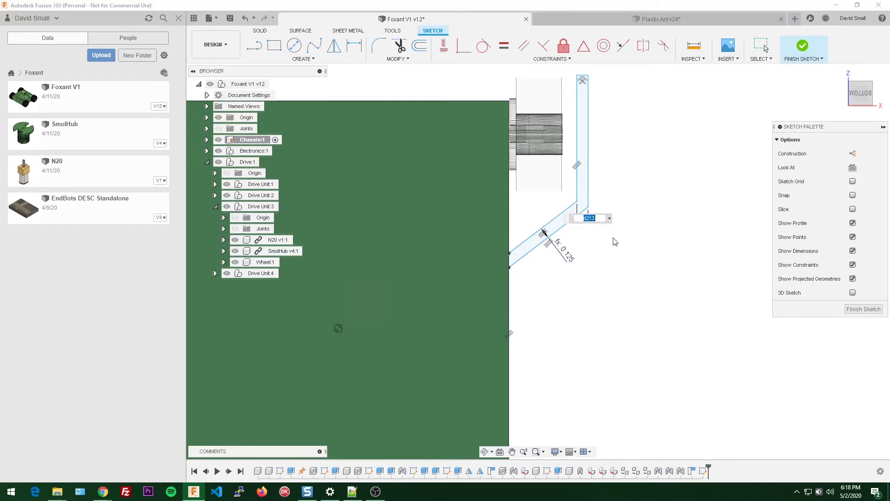
{"action": "left_click", "coordinate": [638, 257]}
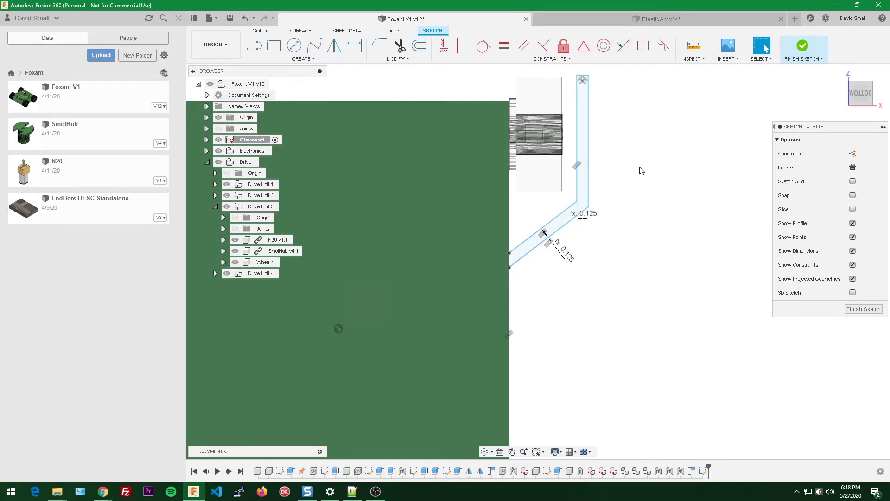
Step: Move the vertical strip's top end slightly right and down
{"action": "scroll", "coordinate": [586, 78], "scroll_direction": "down", "scroll_amount": 1}
{"action": "middle_click_drag", "start_coordinate": [586, 78], "coordinate": [614, 113]}
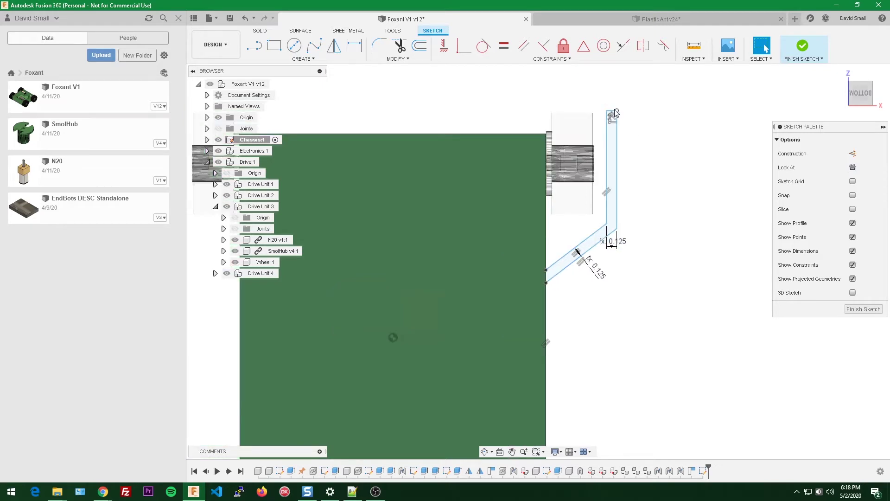
{"action": "mouse_move", "coordinate": [616, 113]}
{"action": "left_mouse_down"}
{"action": "mouse_move", "coordinate": [652, 115]}
{"action": "mouse_move", "coordinate": [621, 122]}
{"action": "mouse_move", "coordinate": [619, 111]}
{"action": "left_mouse_up"}
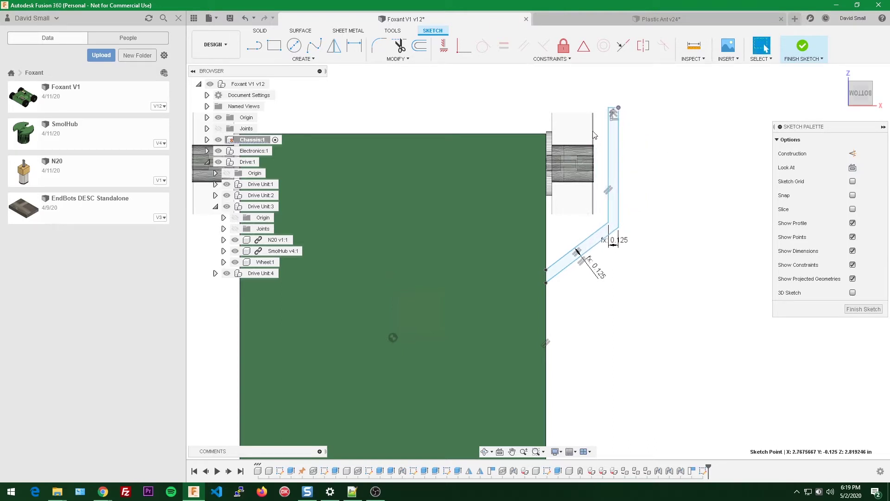
{"action": "scroll", "coordinate": [594, 135], "scroll_direction": "up", "scroll_amount": 1}
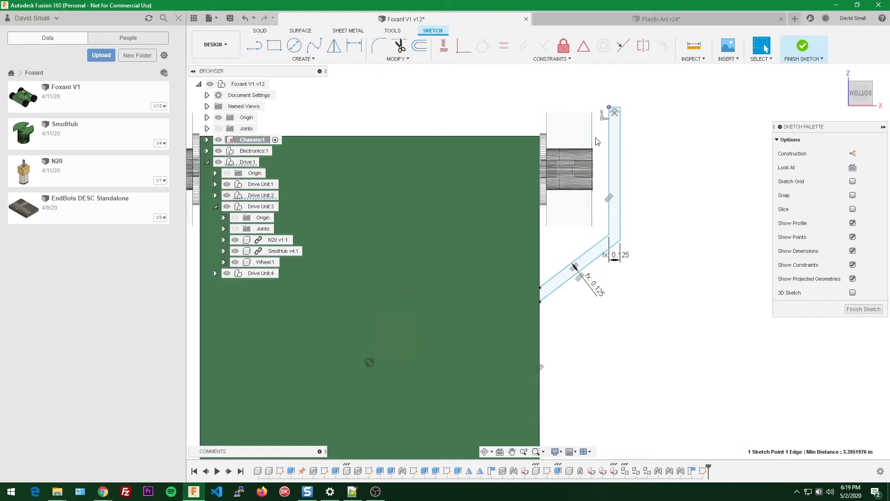
Step: Dimension the strip's top corner 0.125 in from the neighbouring edge and nudge the top line down
{"action": "key", "text": "d"}
{"action": "left_click", "coordinate": [609, 107]}
{"action": "left_click", "coordinate": [592, 134]}
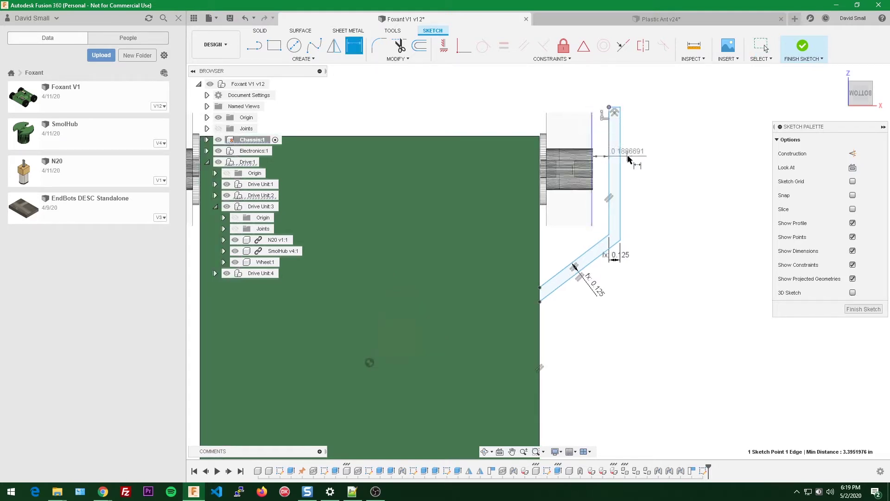
{"action": "left_click", "coordinate": [597, 95]}
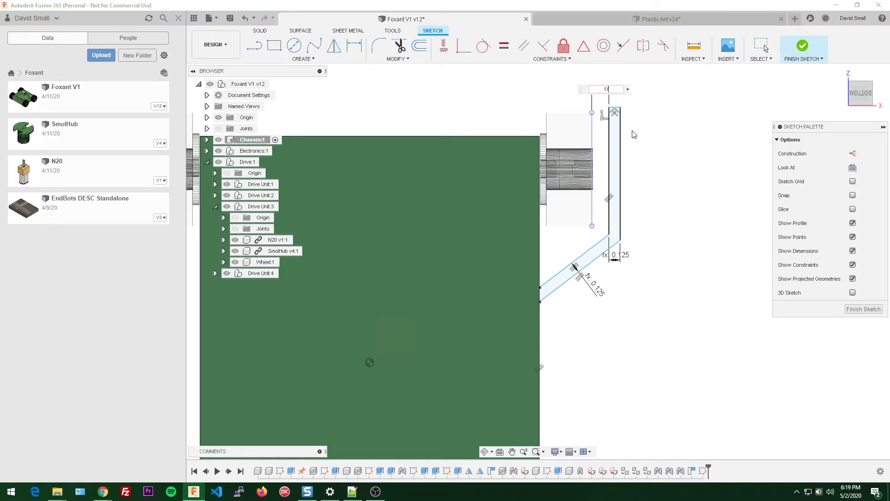
{"action": "key", "text": "Return"}
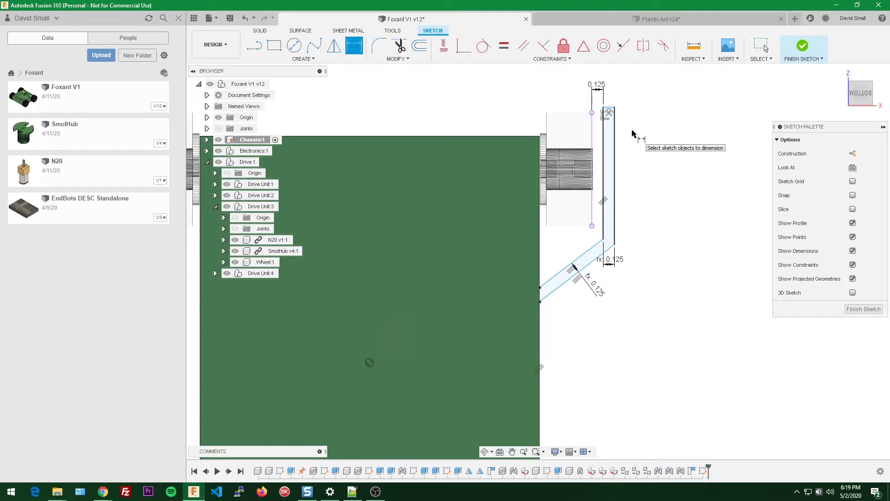
{"action": "scroll", "coordinate": [631, 133], "scroll_direction": "up", "scroll_amount": 2}
{"action": "key", "text": "Escape"}
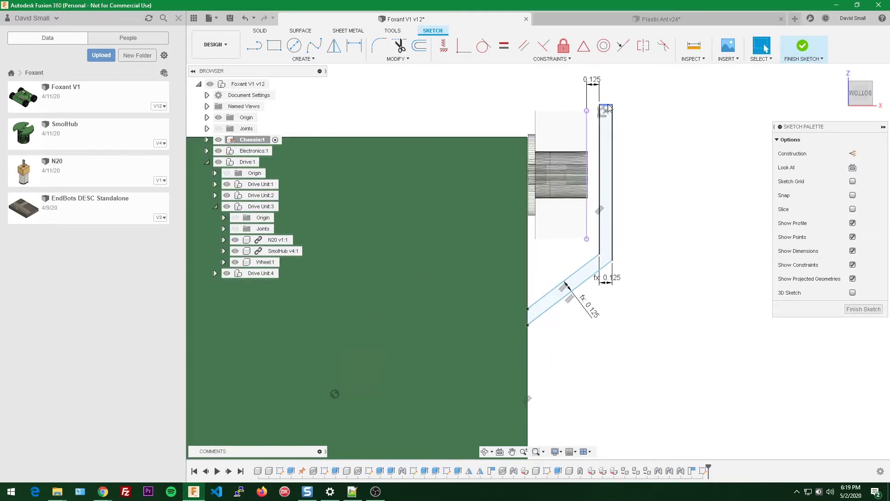
{"action": "mouse_move", "coordinate": [608, 108]}
{"action": "left_mouse_down"}
{"action": "mouse_move", "coordinate": [610, 82]}
{"action": "mouse_move", "coordinate": [612, 146]}
{"action": "mouse_move", "coordinate": [611, 116]}
{"action": "left_mouse_up"}
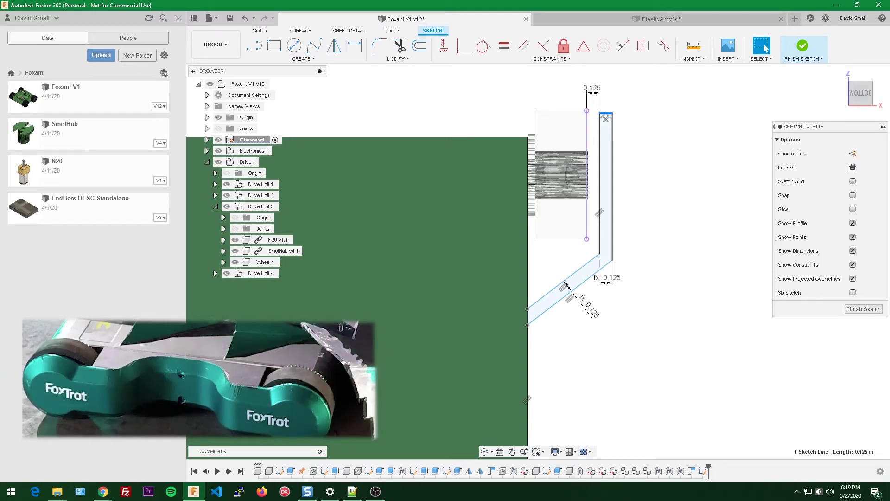
Step: Dimension the arm strip's top to the reference line end with a 1/8 in offset
{"action": "left_click", "coordinate": [587, 111]}
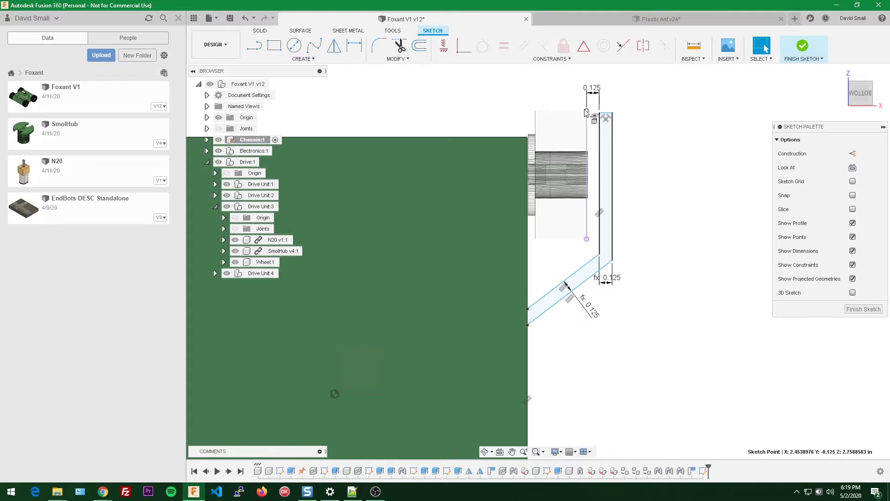
{"action": "left_click", "coordinate": [600, 113], "text": "shift"}
{"action": "key", "text": "d"}
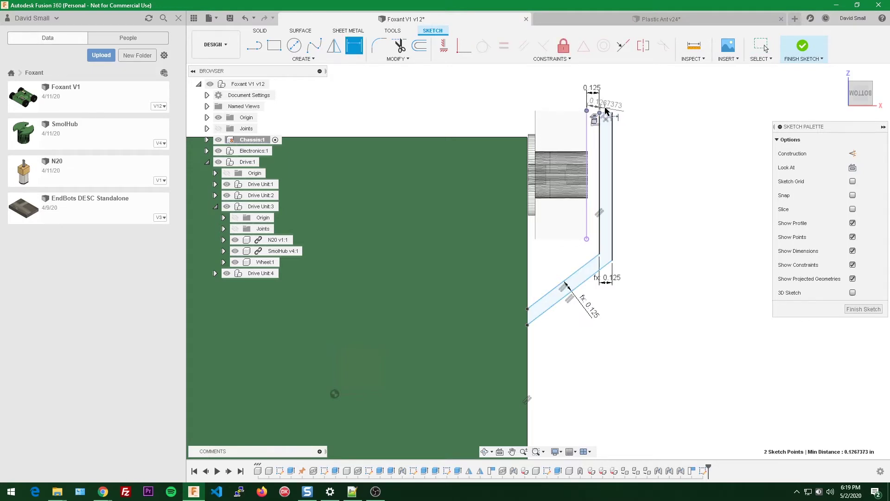
{"action": "scroll", "coordinate": [575, 114], "scroll_direction": "up", "scroll_amount": 3}
{"action": "scroll", "coordinate": [598, 111], "scroll_direction": "up", "scroll_amount": 1}
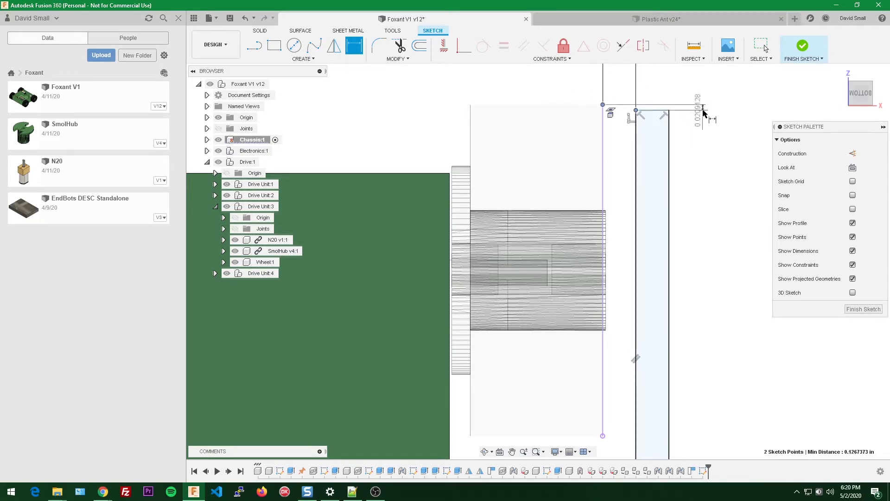
{"action": "left_click", "coordinate": [703, 107]}
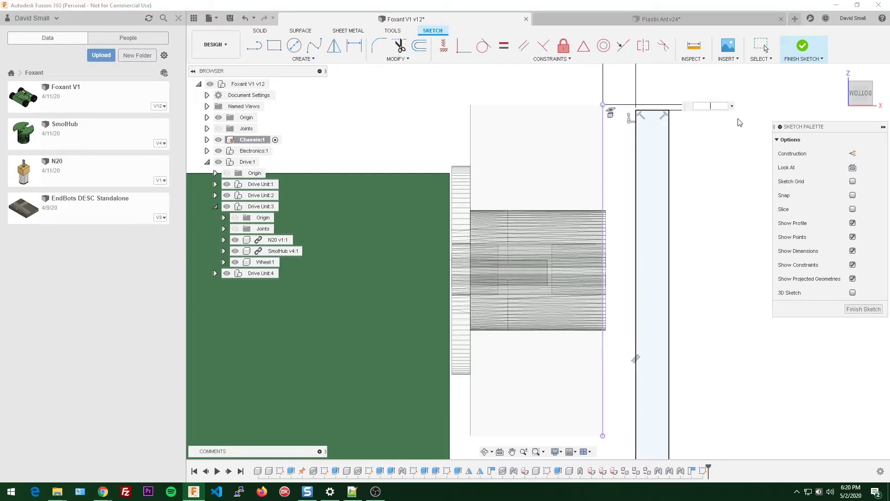
{"action": "key", "text": "Return"}
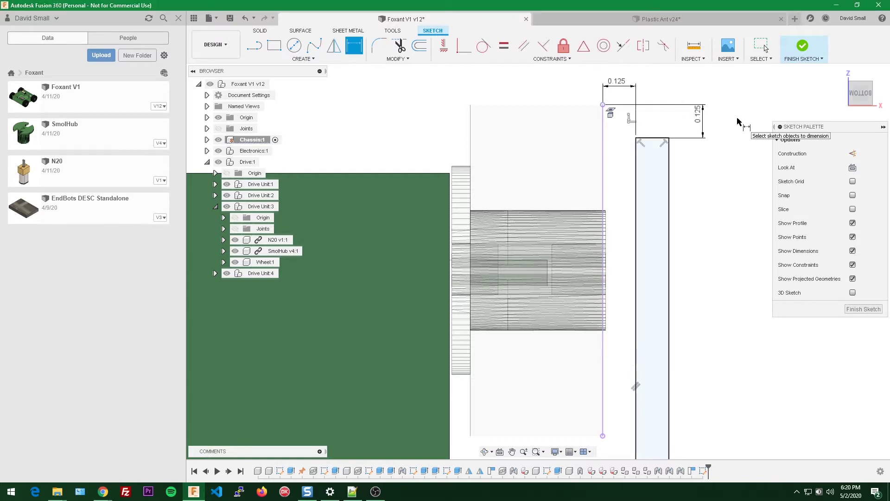
{"action": "scroll", "coordinate": [667, 144], "scroll_direction": "down", "scroll_amount": 2}
{"action": "scroll", "coordinate": [705, 134], "scroll_direction": "up", "scroll_amount": 3}
{"action": "scroll", "coordinate": [723, 131], "scroll_direction": "down", "scroll_amount": 4}
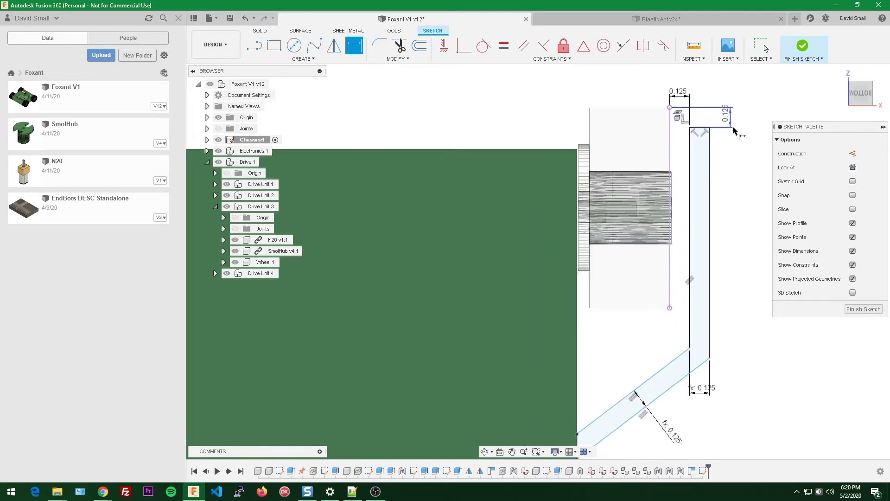
{"action": "scroll", "coordinate": [737, 132], "scroll_direction": "up", "scroll_amount": 1}
{"action": "key", "text": "Escape"}
Step: Add a vertical dimension at the inner bend, linked to the 0.125 in dimension
{"action": "scroll", "coordinate": [695, 186], "scroll_direction": "down", "scroll_amount": 3}
{"action": "middle_click_drag", "start_coordinate": [703, 184], "coordinate": [691, 162]}
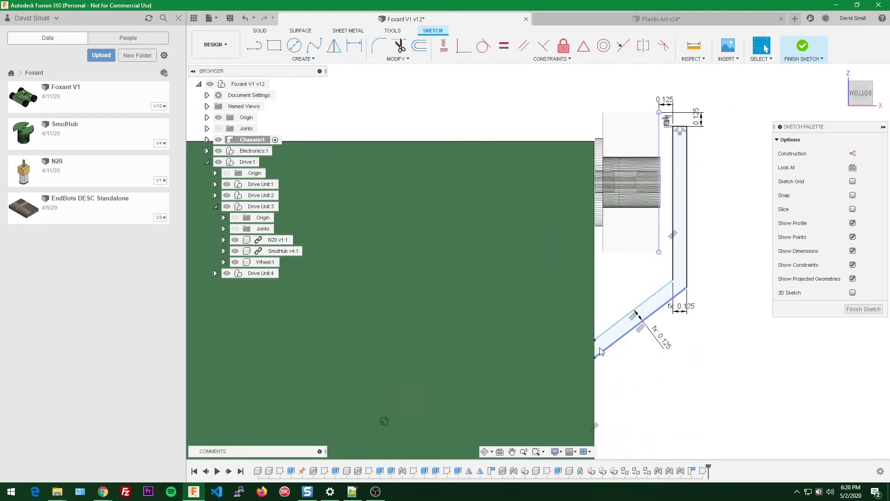
{"action": "left_click_drag", "start_coordinate": [595, 341], "coordinate": [591, 324]}
{"action": "scroll", "coordinate": [675, 250], "scroll_direction": "up", "scroll_amount": 2}
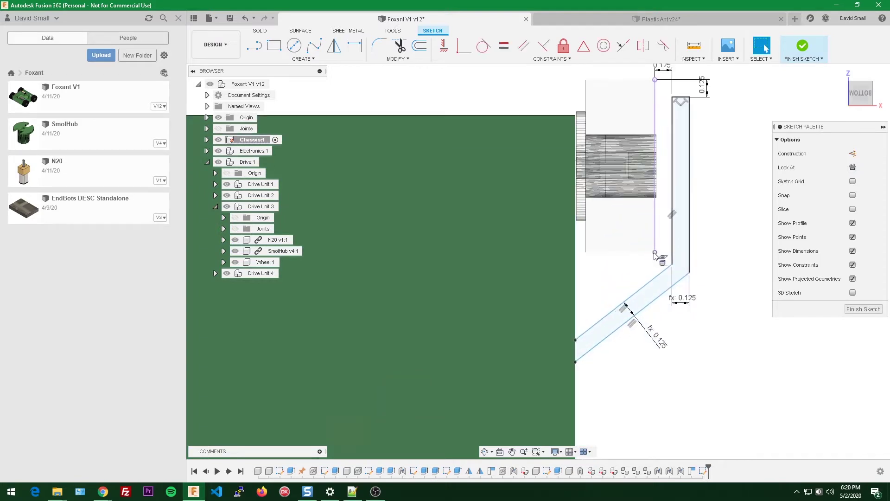
{"action": "left_click", "coordinate": [654, 253]}
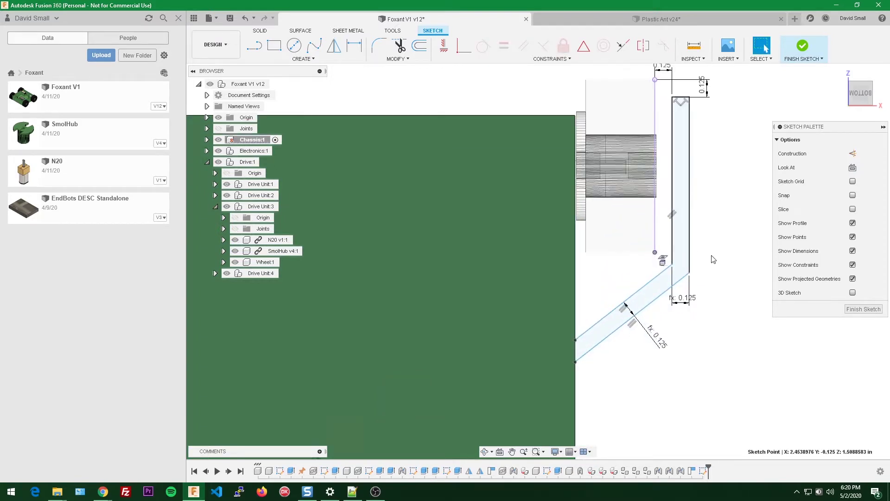
{"action": "scroll", "coordinate": [670, 265], "scroll_direction": "up", "scroll_amount": 2}
{"action": "scroll", "coordinate": [732, 161], "scroll_direction": "down", "scroll_amount": 2}
{"action": "scroll", "coordinate": [721, 125], "scroll_direction": "down", "scroll_amount": 1}
{"action": "middle_click_drag", "start_coordinate": [719, 123], "coordinate": [698, 173]}
{"action": "scroll", "coordinate": [663, 96], "scroll_direction": "up", "scroll_amount": 1}
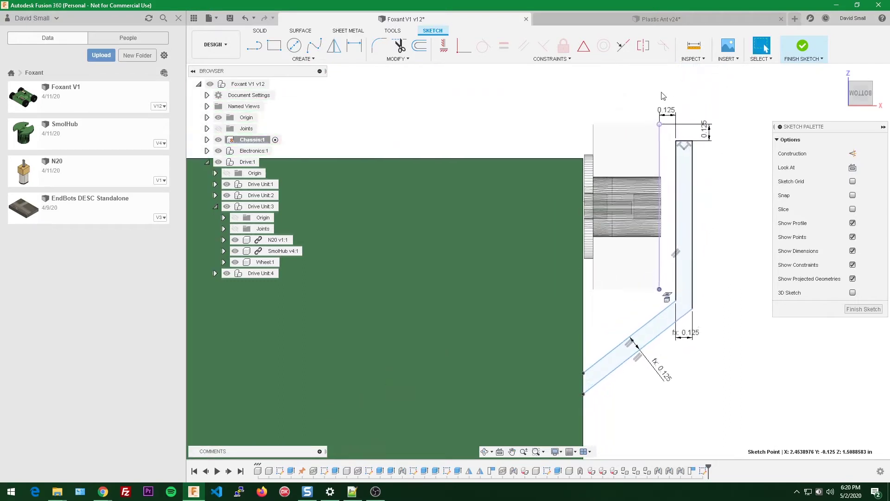
{"action": "scroll", "coordinate": [709, 292], "scroll_direction": "up", "scroll_amount": 1}
{"action": "left_click", "coordinate": [666, 305], "text": "ctrl"}
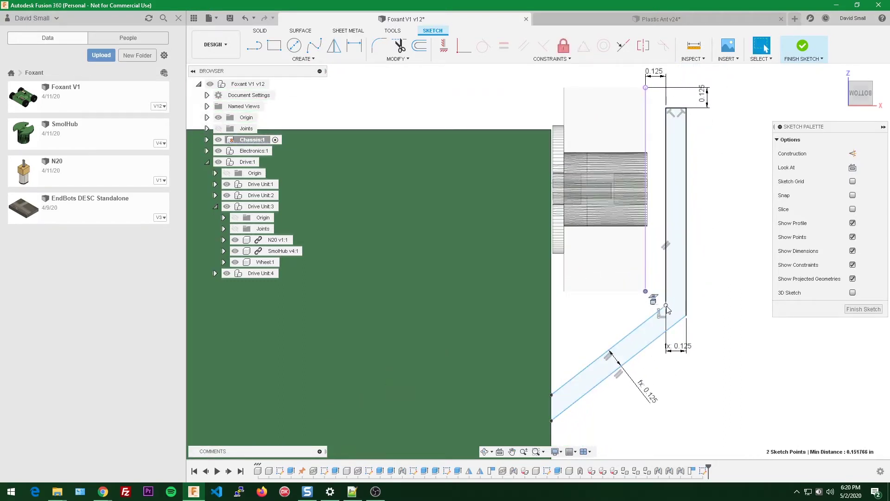
{"action": "key", "text": "d"}
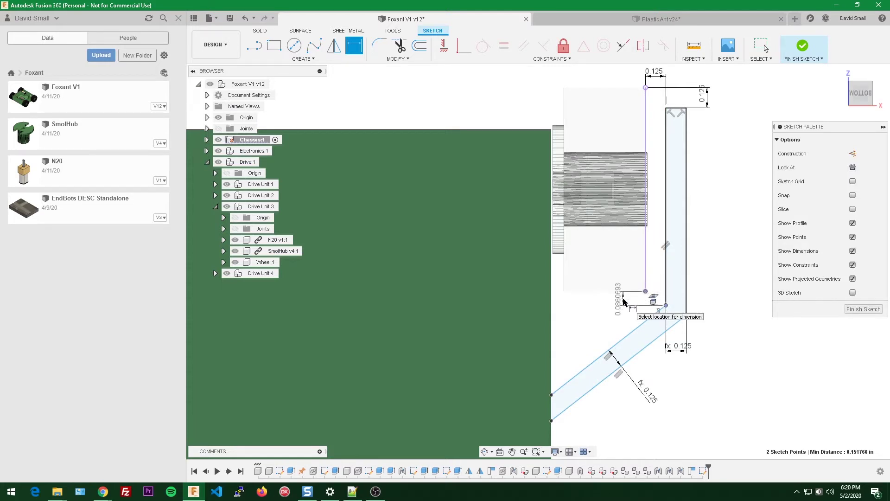
{"action": "left_click", "coordinate": [623, 302]}
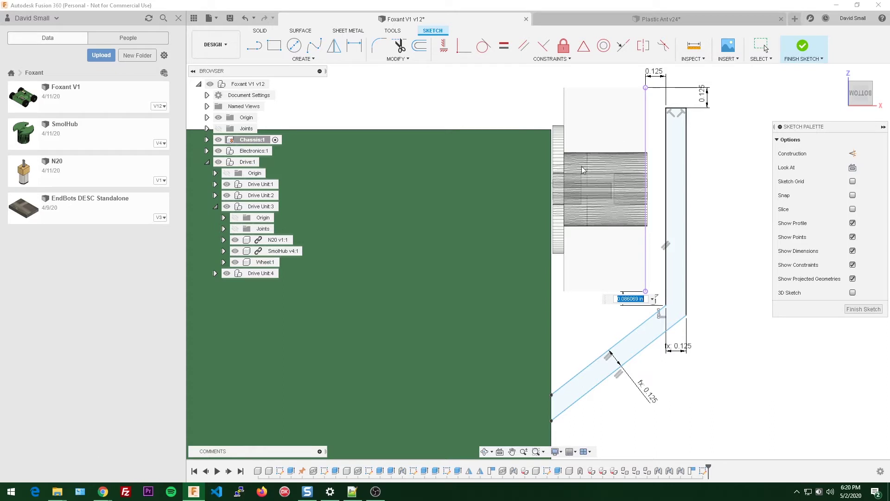
{"action": "left_click", "coordinate": [650, 76]}
{"action": "key", "text": "Return"}
{"action": "scroll", "coordinate": [714, 231], "scroll_direction": "down", "scroll_amount": 2}
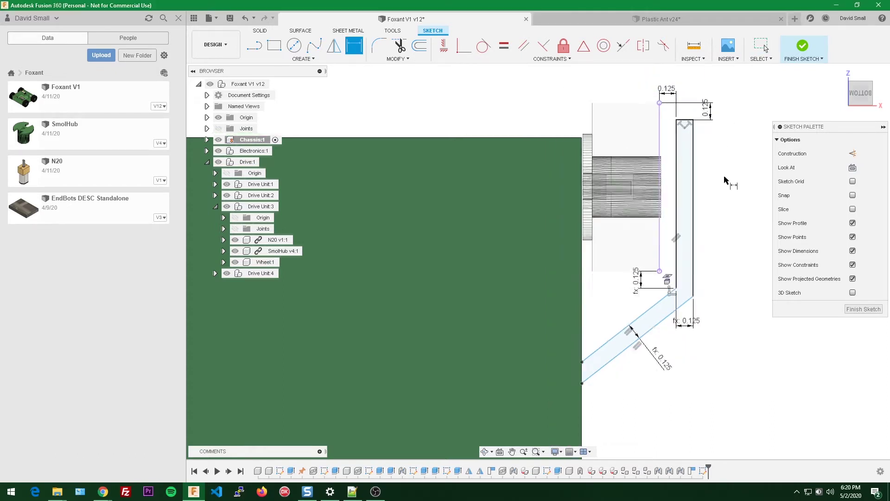
{"action": "middle_click_drag", "start_coordinate": [712, 227], "coordinate": [712, 196]}
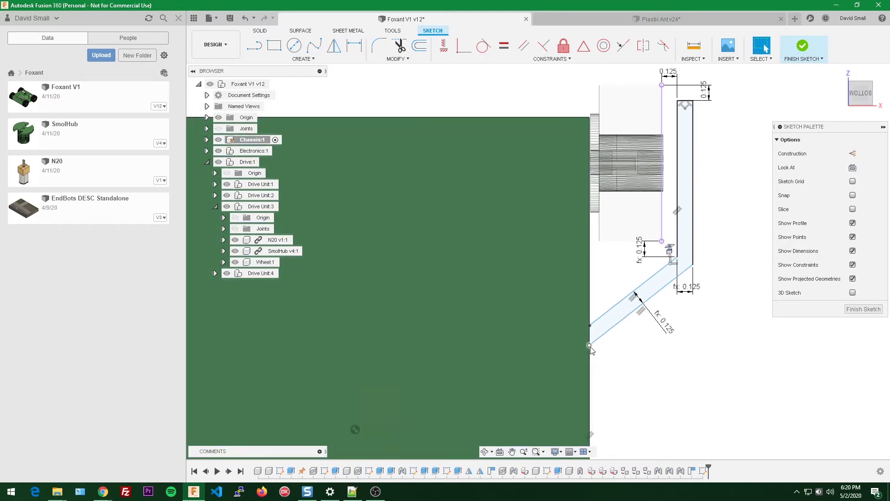
Step: Fix the slanted arm line at a 45° angle to the chassis edge line
{"action": "mouse_move", "coordinate": [590, 345]}
{"action": "left_mouse_down"}
{"action": "mouse_move", "coordinate": [590, 402]}
{"action": "mouse_move", "coordinate": [593, 260]}
{"action": "mouse_move", "coordinate": [598, 389]}
{"action": "mouse_move", "coordinate": [595, 324]}
{"action": "mouse_move", "coordinate": [598, 384]}
{"action": "mouse_move", "coordinate": [597, 343]}
{"action": "mouse_move", "coordinate": [605, 382]}
{"action": "mouse_move", "coordinate": [603, 366]}
{"action": "mouse_move", "coordinate": [602, 378]}
{"action": "mouse_move", "coordinate": [610, 369]}
{"action": "mouse_move", "coordinate": [603, 370]}
{"action": "left_mouse_up"}
{"action": "left_click", "coordinate": [591, 318]}
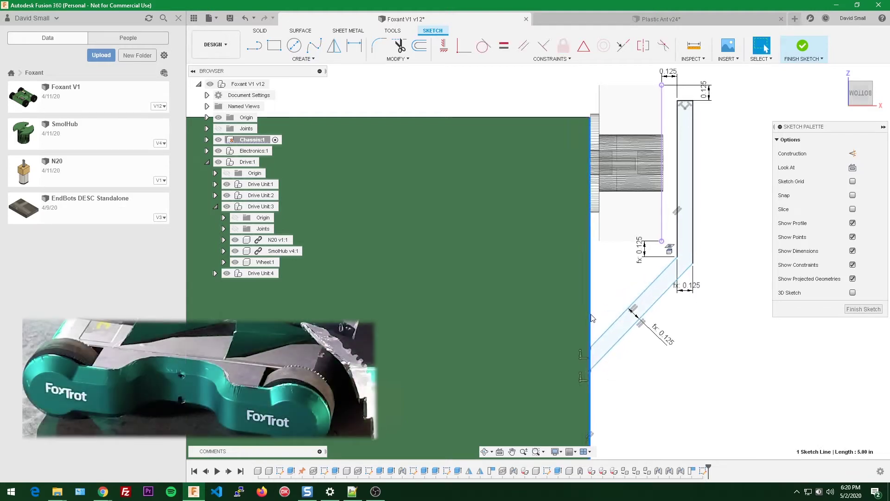
{"action": "left_click", "coordinate": [609, 328], "text": "ctrl"}
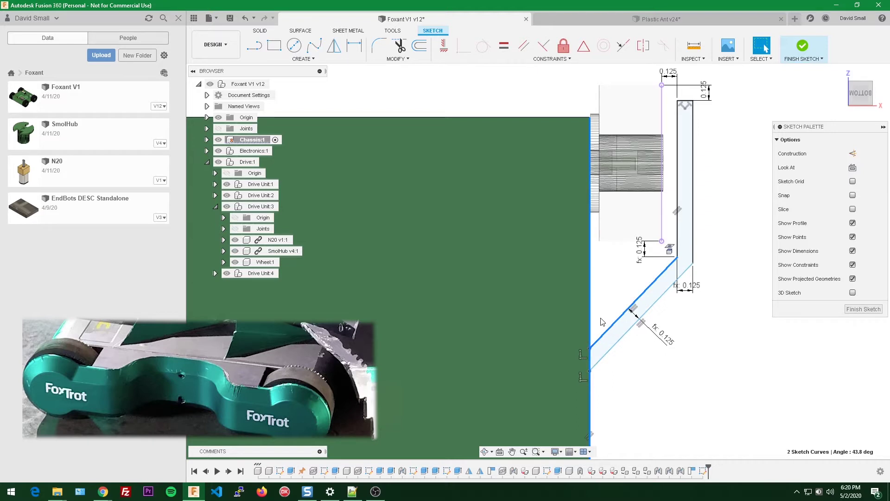
{"action": "key", "text": "d"}
{"action": "left_click", "coordinate": [605, 305]}
{"action": "type", "text": "45"}
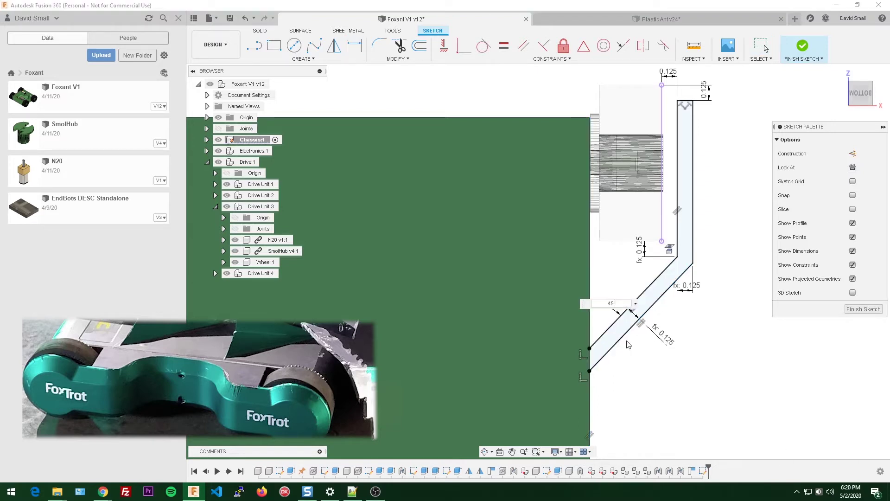
{"action": "key", "text": "Return"}
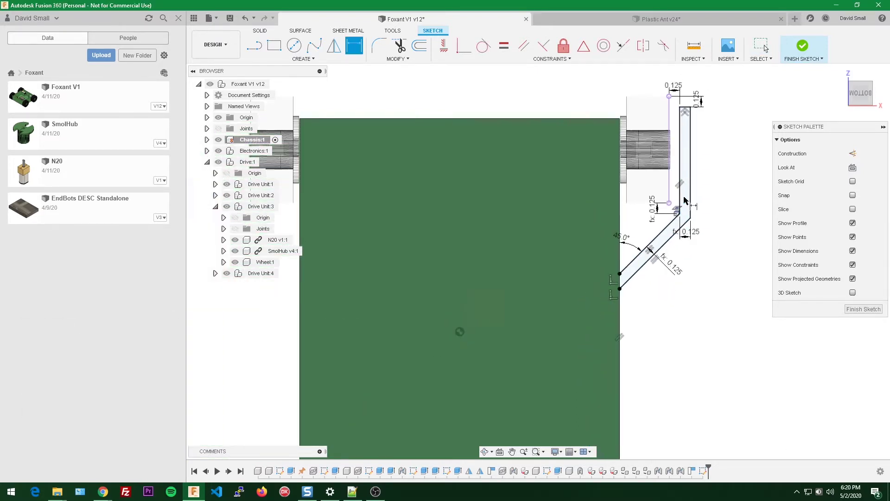
{"action": "scroll", "coordinate": [727, 134], "scroll_direction": "down", "scroll_amount": 2}
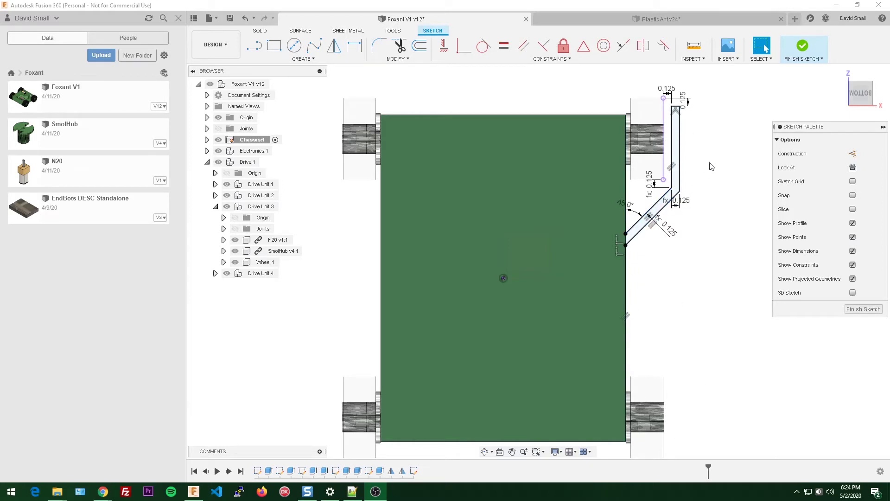
{"action": "scroll", "coordinate": [711, 167], "scroll_direction": "up", "scroll_amount": 1}
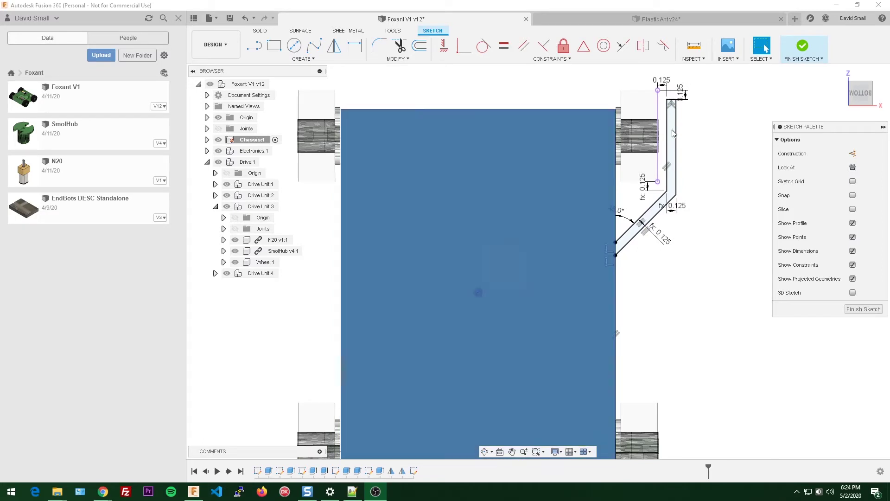
{"action": "left_click", "coordinate": [649, 216]}
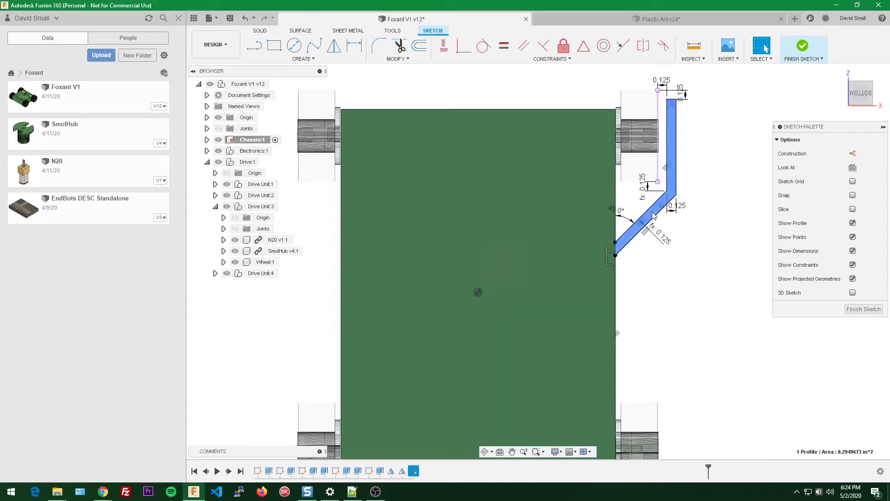
{"action": "key", "text": "e"}
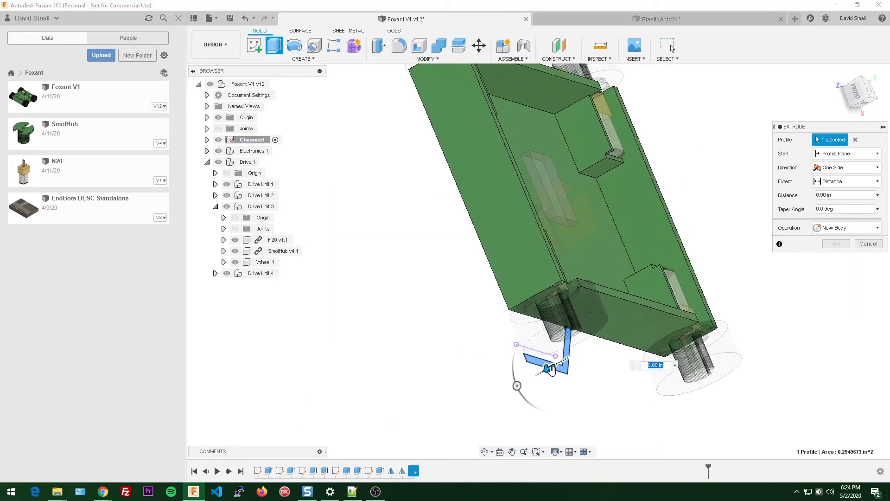
{"action": "left_click_drag", "start_coordinate": [549, 364], "coordinate": [595, 328]}
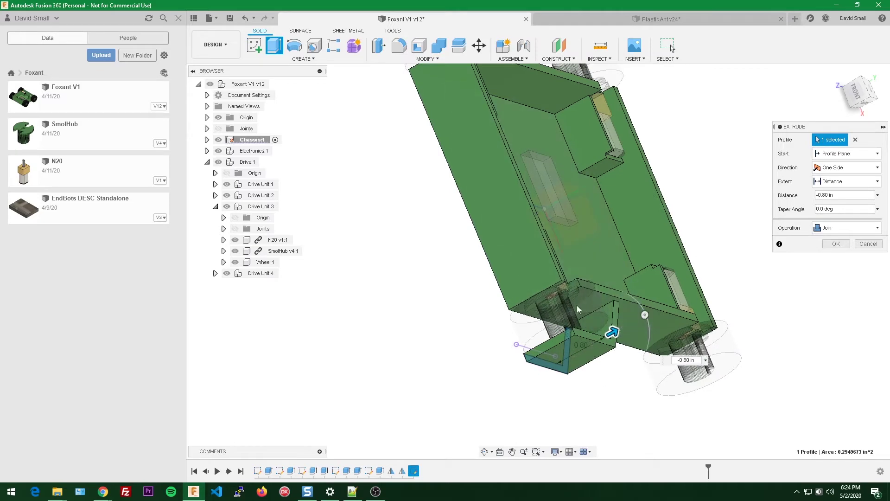
{"action": "key", "text": "Escape"}
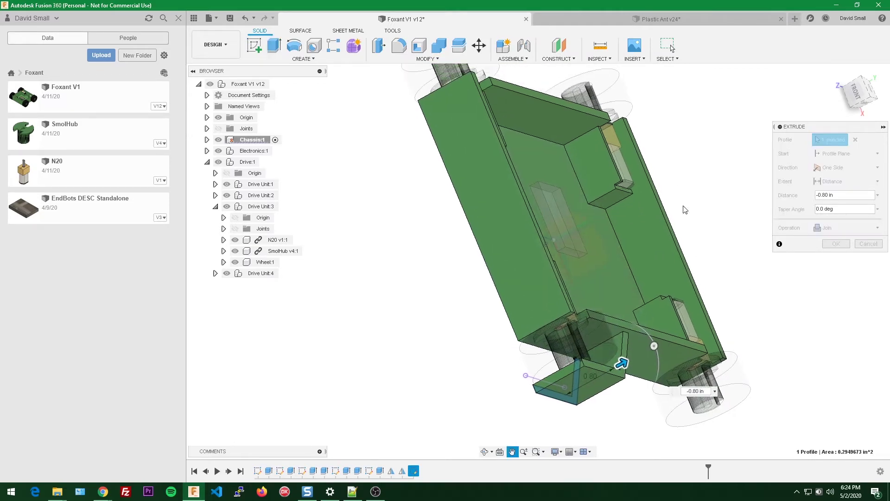
{"action": "middle_click_drag", "start_coordinate": [704, 214], "coordinate": [758, 135], "text": "shift"}
Step: In BOTTOM view, draw a construction line from the chassis centre point to its right edge
{"action": "left_click", "coordinate": [859, 95]}
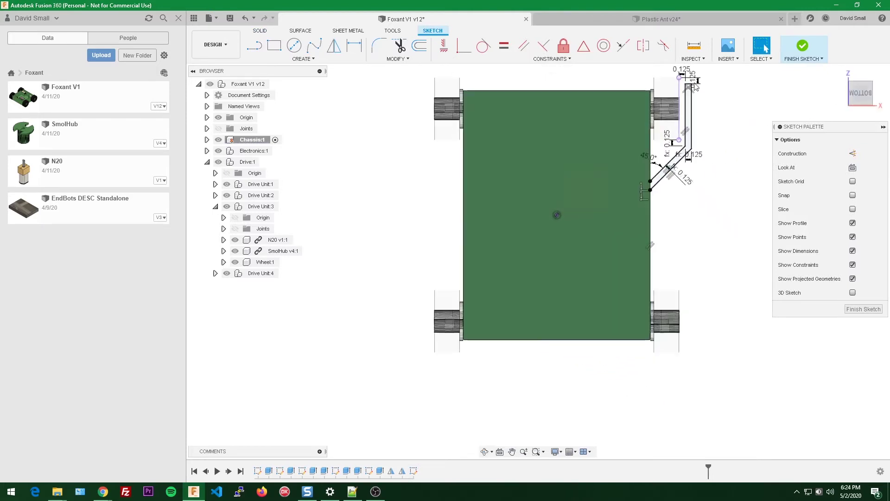
{"action": "scroll", "coordinate": [712, 130], "scroll_direction": "up", "scroll_amount": 1}
{"action": "scroll", "coordinate": [736, 142], "scroll_direction": "up", "scroll_amount": 2}
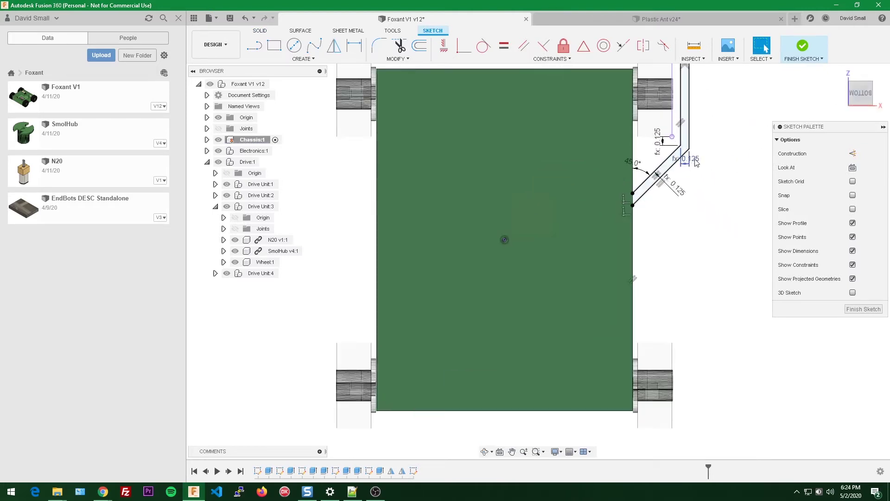
{"action": "scroll", "coordinate": [725, 142], "scroll_direction": "down", "scroll_amount": 1}
{"action": "scroll", "coordinate": [725, 125], "scroll_direction": "up", "scroll_amount": 1}
{"action": "mouse_move", "coordinate": [725, 124]}
{"action": "middle_mouse_down"}
{"action": "mouse_move", "coordinate": [720, 135]}
{"action": "mouse_move", "coordinate": [738, 143]}
{"action": "middle_mouse_up"}
{"action": "scroll", "coordinate": [739, 143], "scroll_direction": "down", "scroll_amount": 1}
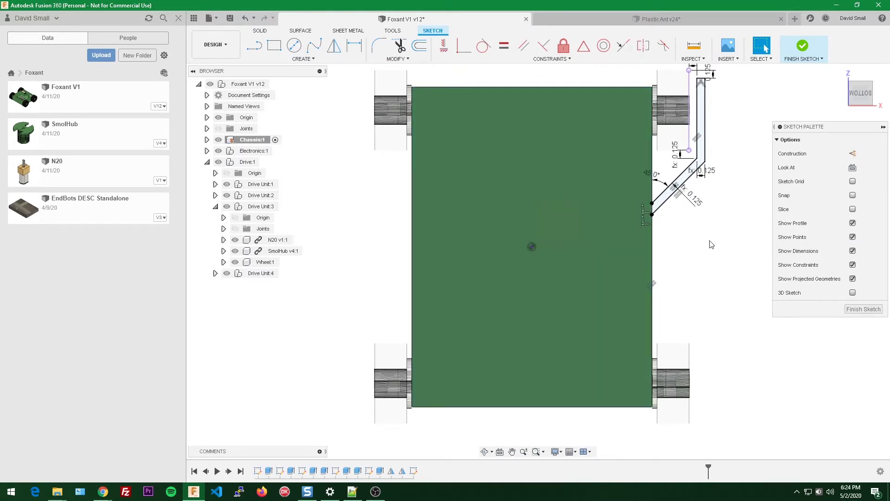
{"action": "key", "text": "l"}
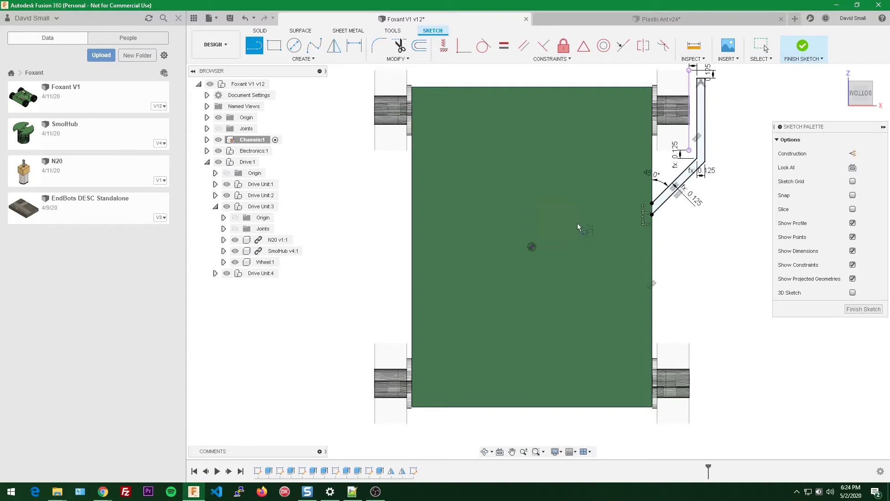
{"action": "left_click", "coordinate": [531, 246]}
{"action": "left_click", "coordinate": [652, 246]}
{"action": "key", "text": "Escape"}
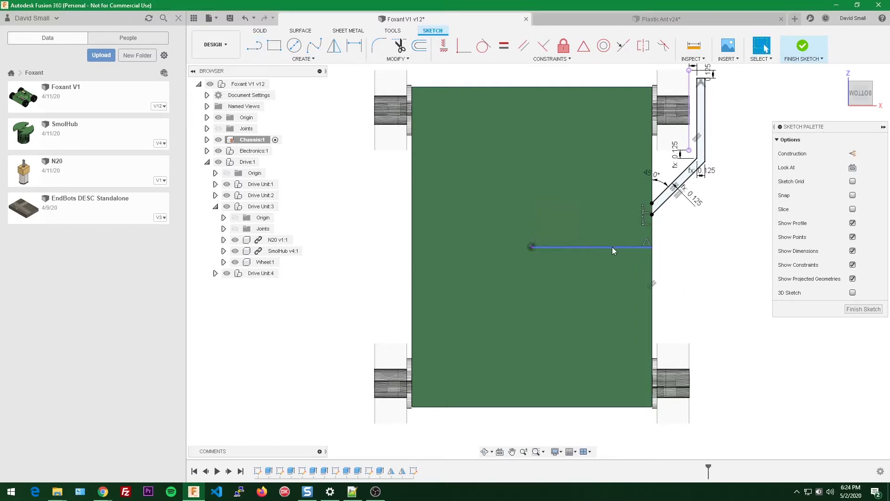
{"action": "key", "text": "x"}
{"action": "left_click", "coordinate": [723, 257]}
Step: Draw a slanted line from the chassis right edge outward to the lower right
{"action": "scroll", "coordinate": [717, 249], "scroll_direction": "up", "scroll_amount": 1}
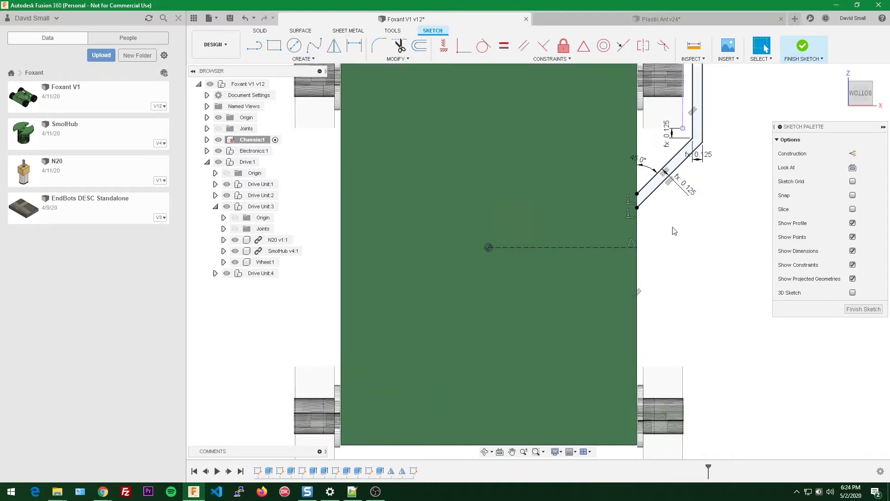
{"action": "key", "text": "l"}
{"action": "left_click", "coordinate": [637, 261]}
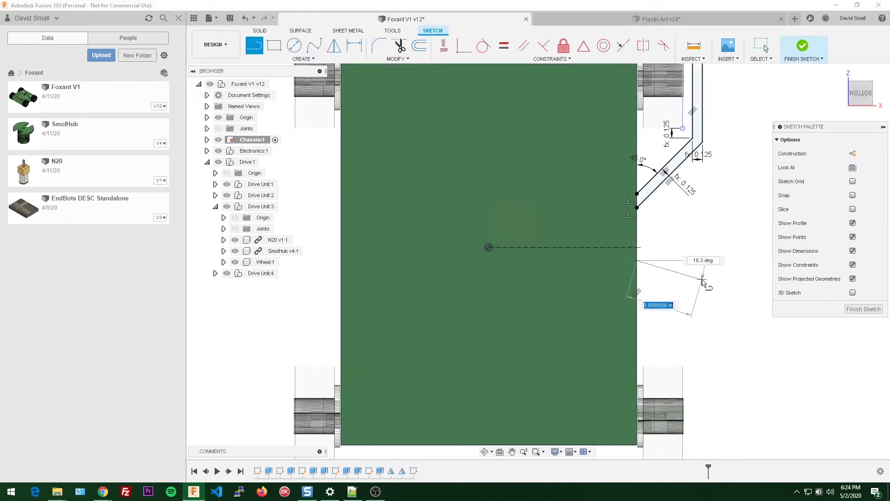
{"action": "left_click", "coordinate": [707, 291]}
{"action": "key", "text": "Escape"}
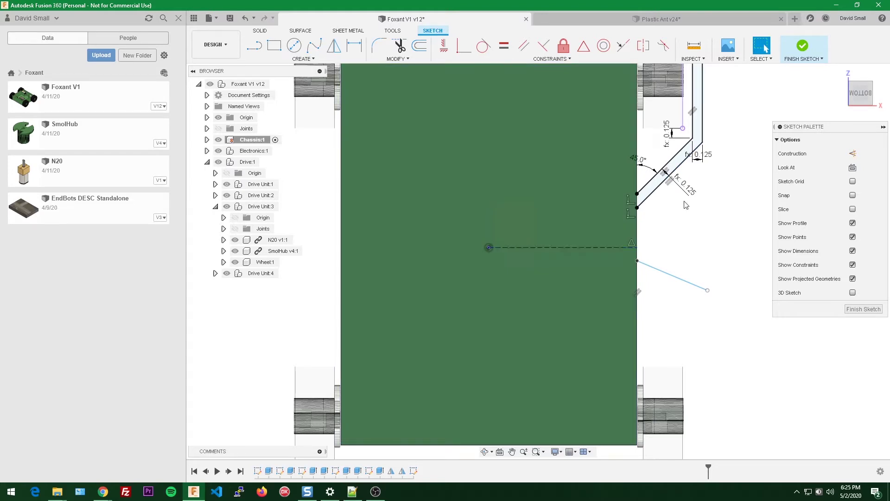
Step: Make the upper and lower diagonal lines symmetric about the horizontal centreline
{"action": "left_click", "coordinate": [643, 49]}
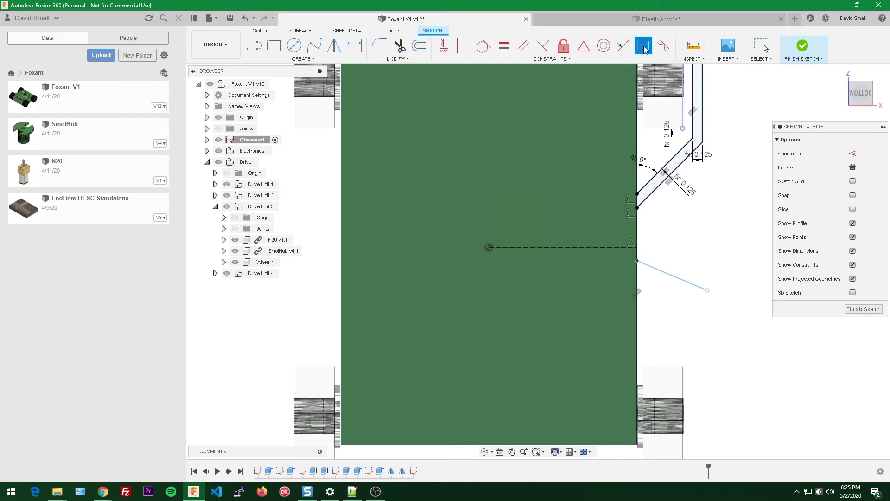
{"action": "left_click", "coordinate": [656, 191]}
{"action": "left_click", "coordinate": [678, 285]}
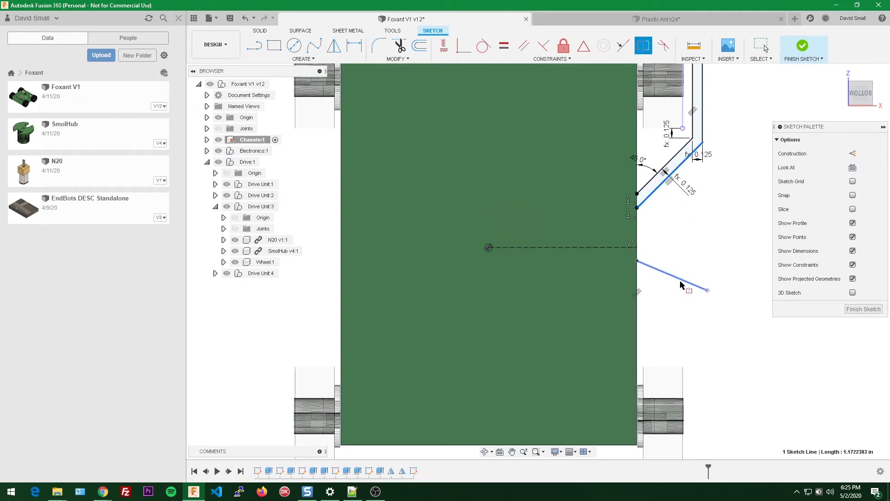
{"action": "left_click", "coordinate": [603, 249]}
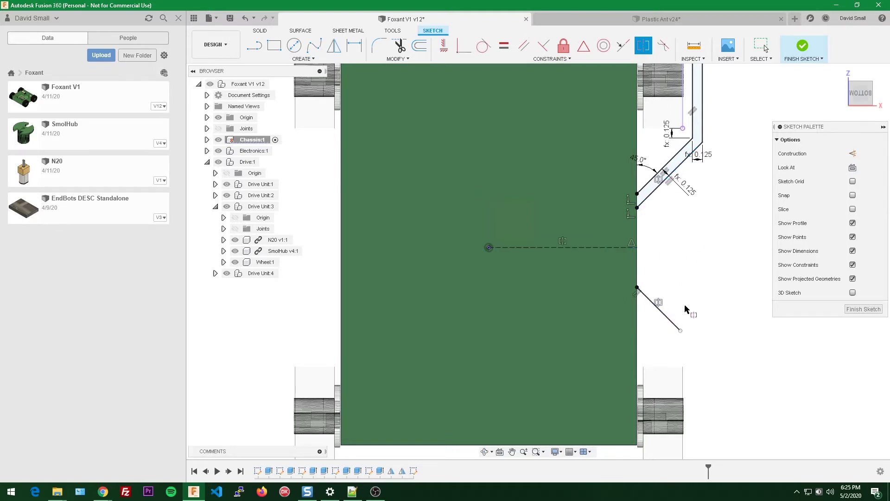
{"action": "key", "text": "Escape"}
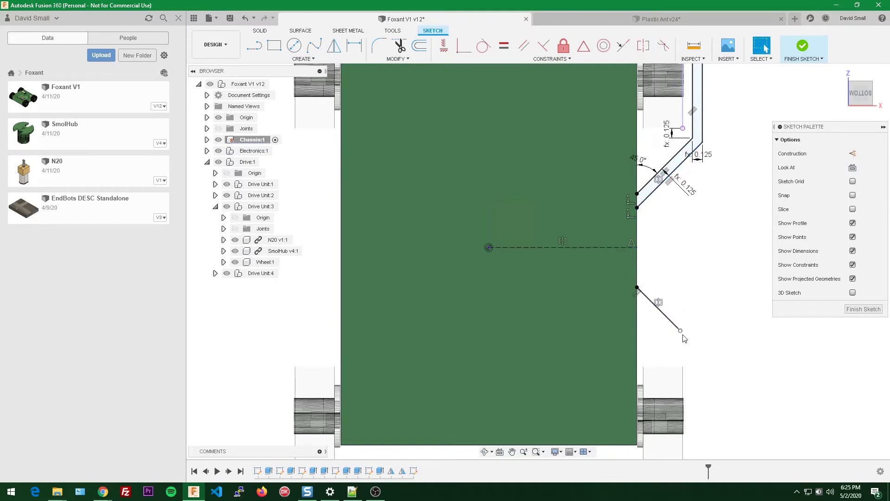
Step: Stretch the lower diagonal's free end outward, then delete that lower diagonal line
{"action": "left_click_drag", "start_coordinate": [681, 331], "coordinate": [710, 337]}
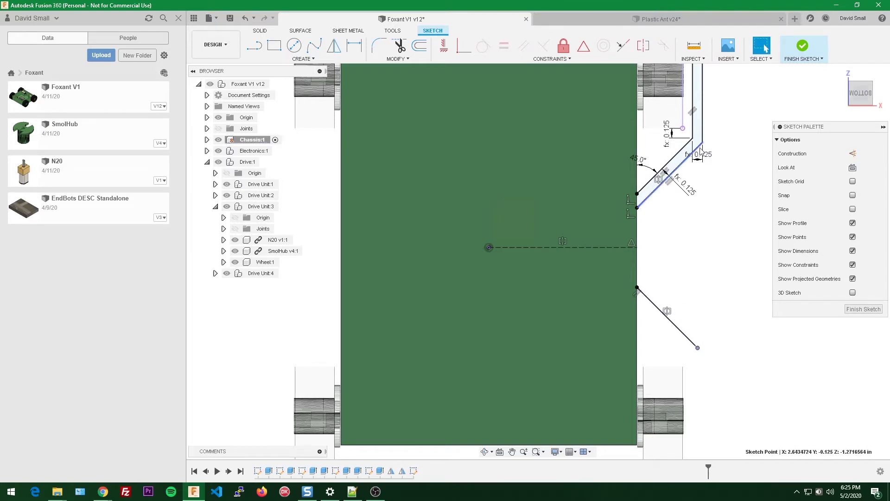
{"action": "scroll", "coordinate": [723, 271], "scroll_direction": "down", "scroll_amount": 1}
{"action": "scroll", "coordinate": [700, 238], "scroll_direction": "up", "scroll_amount": 1}
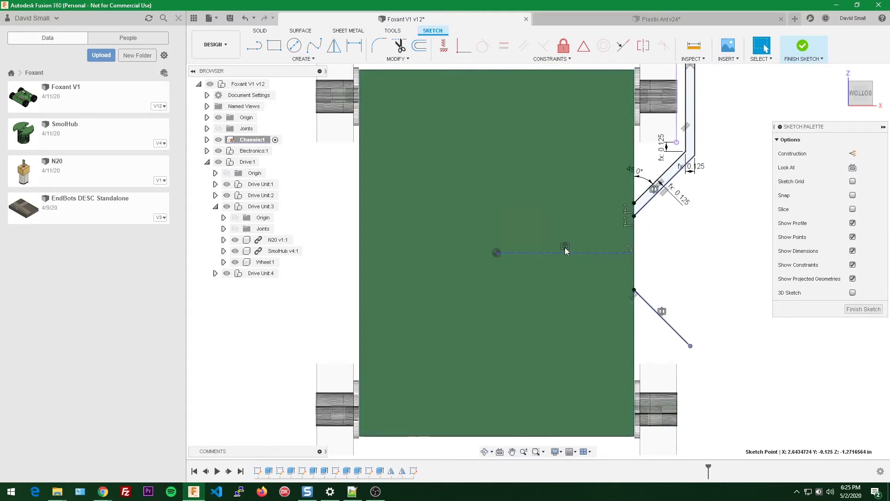
{"action": "left_click", "coordinate": [702, 270]}
{"action": "left_click", "coordinate": [675, 329]}
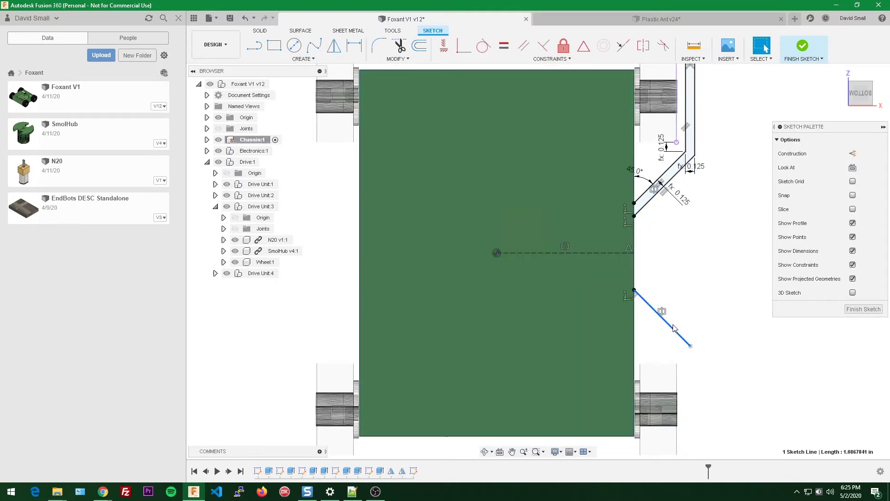
{"action": "key", "text": "Delete"}
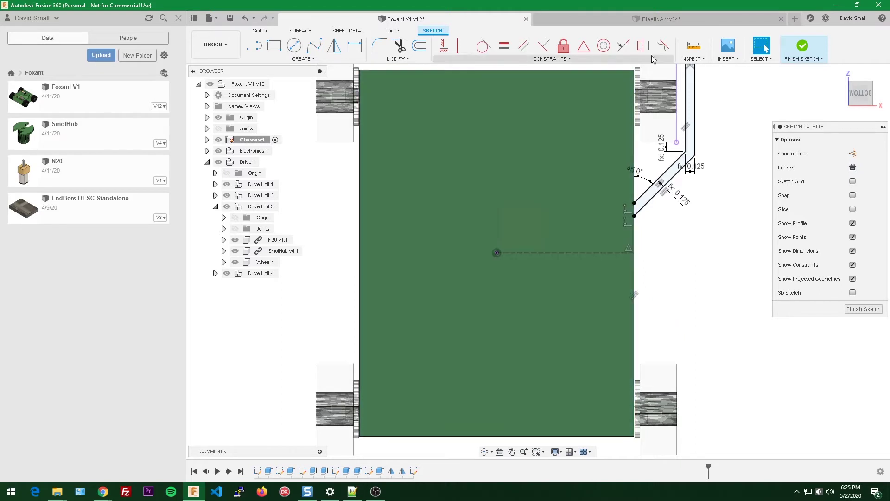
Step: Start Mirror with 'smir' and select the five side-arm lines as objects
{"action": "type", "text": "s"}
{"action": "type", "text": "mirr"}
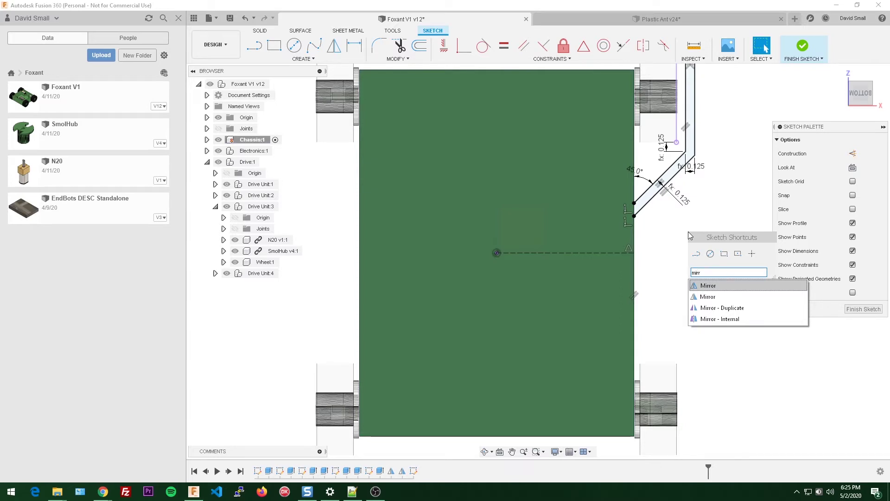
{"action": "key", "text": "Return"}
{"action": "middle_click_drag", "start_coordinate": [602, 160], "coordinate": [492, 192]}
{"action": "scroll", "coordinate": [591, 99], "scroll_direction": "up", "scroll_amount": 4}
{"action": "left_click", "coordinate": [571, 85]}
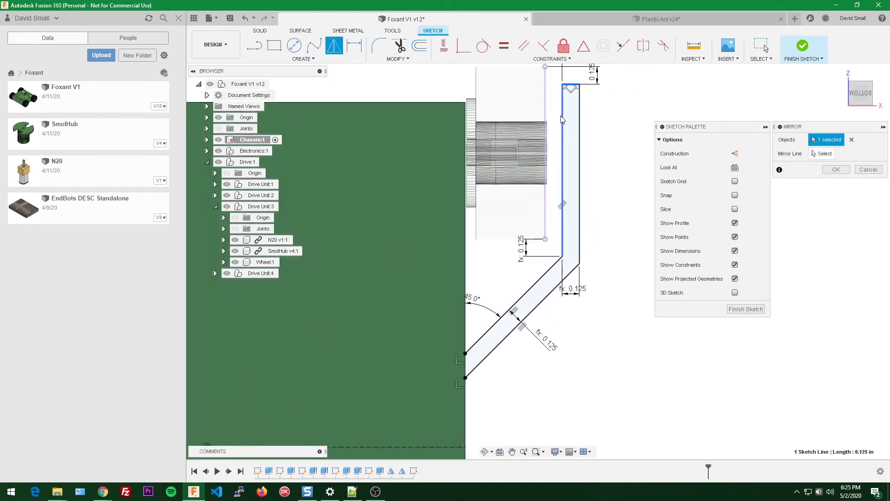
{"action": "left_click", "coordinate": [563, 153]}
{"action": "left_click", "coordinate": [580, 131]}
{"action": "left_click", "coordinate": [542, 277]}
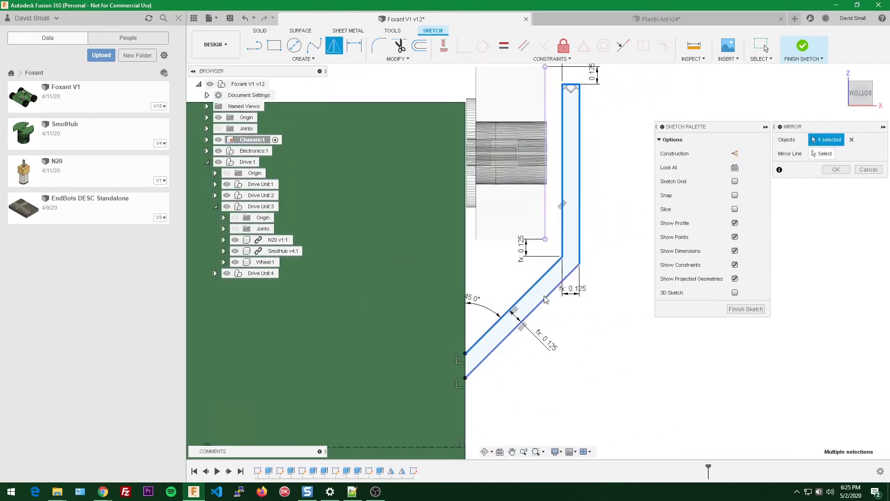
{"action": "left_click", "coordinate": [545, 296]}
Step: Set the horizontal centreline as the mirror line and confirm the mirror
{"action": "scroll", "coordinate": [630, 208], "scroll_direction": "down", "scroll_amount": 3}
{"action": "middle_click_drag", "start_coordinate": [623, 177], "coordinate": [645, 144]}
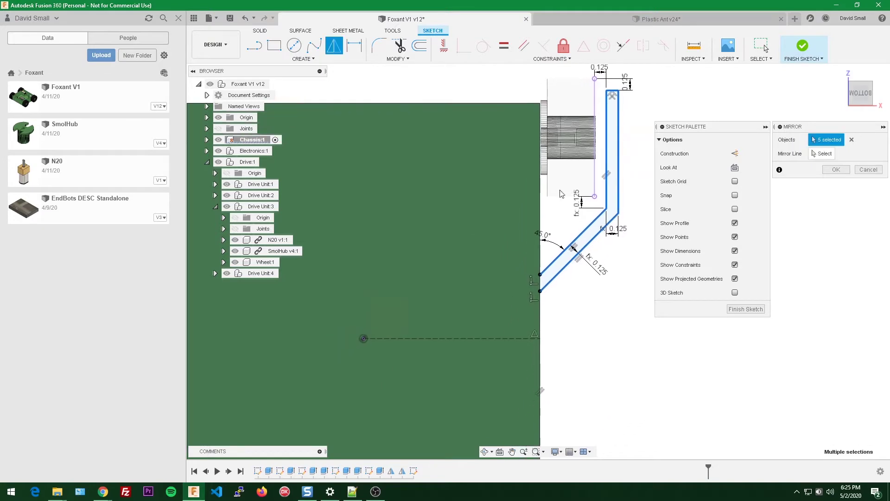
{"action": "left_click", "coordinate": [824, 154]}
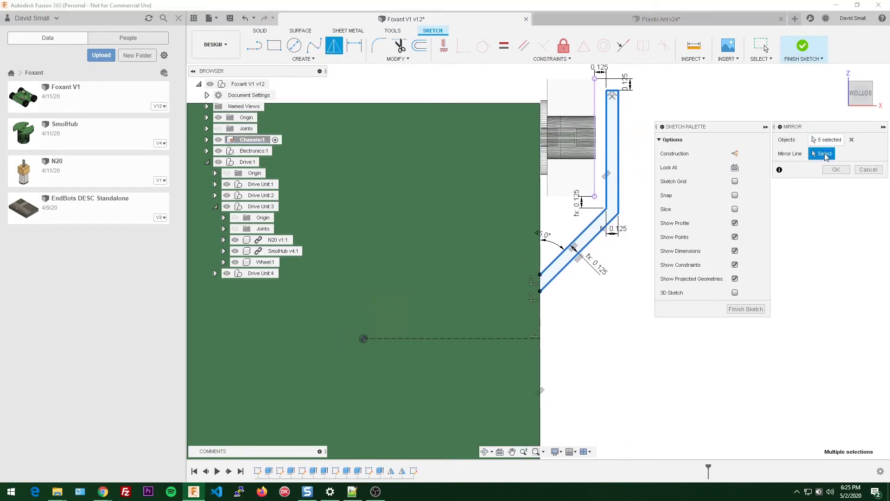
{"action": "left_click", "coordinate": [423, 339]}
{"action": "scroll", "coordinate": [423, 339], "scroll_direction": "down", "scroll_amount": 2}
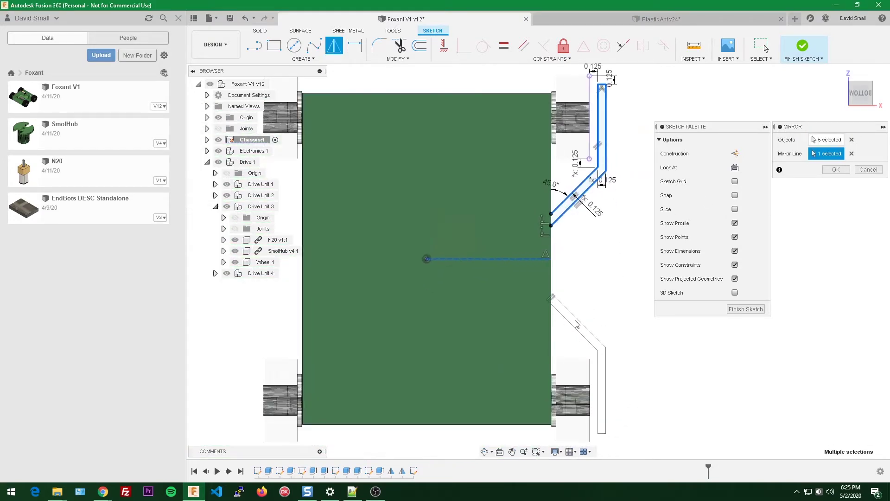
{"action": "left_click", "coordinate": [835, 170]}
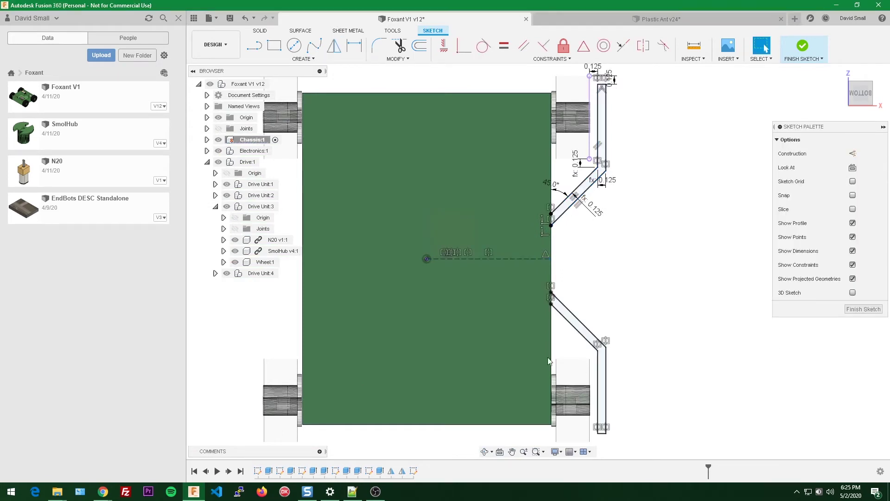
Step: Select the upper and lower side-arm profiles together and orbit to a tilted 3D view
{"action": "scroll", "coordinate": [580, 335], "scroll_direction": "up", "scroll_amount": 1}
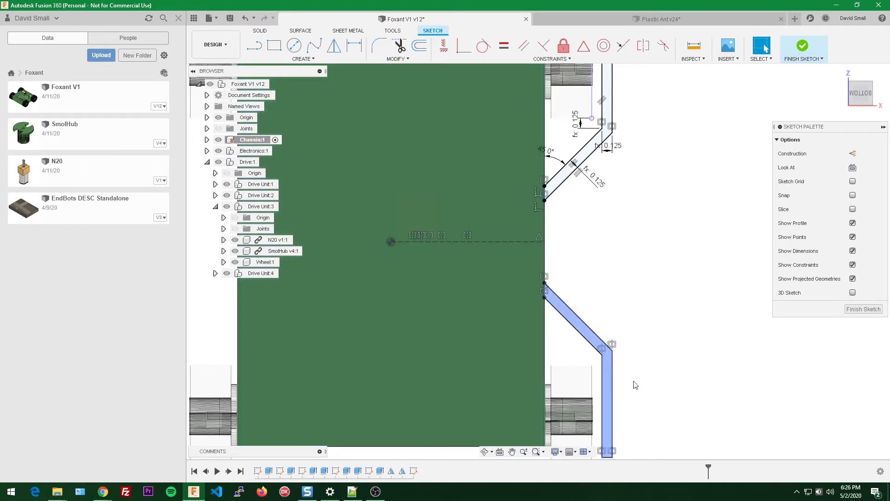
{"action": "scroll", "coordinate": [632, 384], "scroll_direction": "down", "scroll_amount": 1}
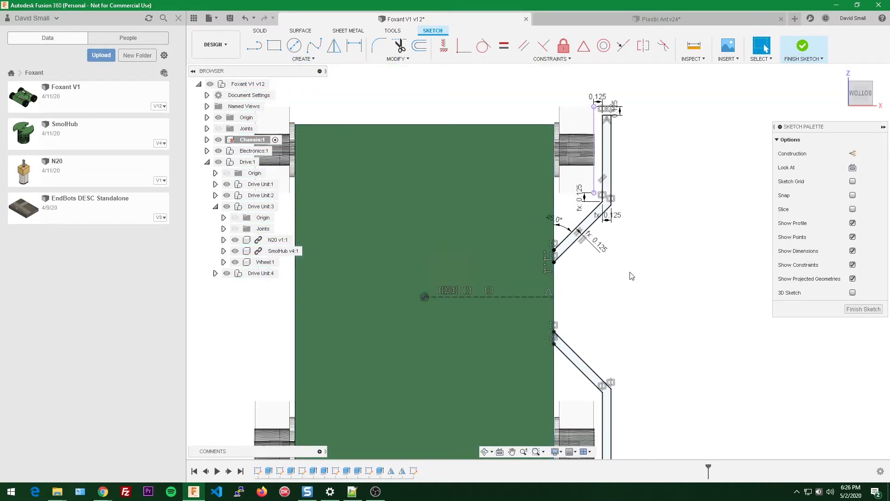
{"action": "scroll", "coordinate": [635, 264], "scroll_direction": "down", "scroll_amount": 2}
{"action": "scroll", "coordinate": [649, 164], "scroll_direction": "up", "scroll_amount": 1}
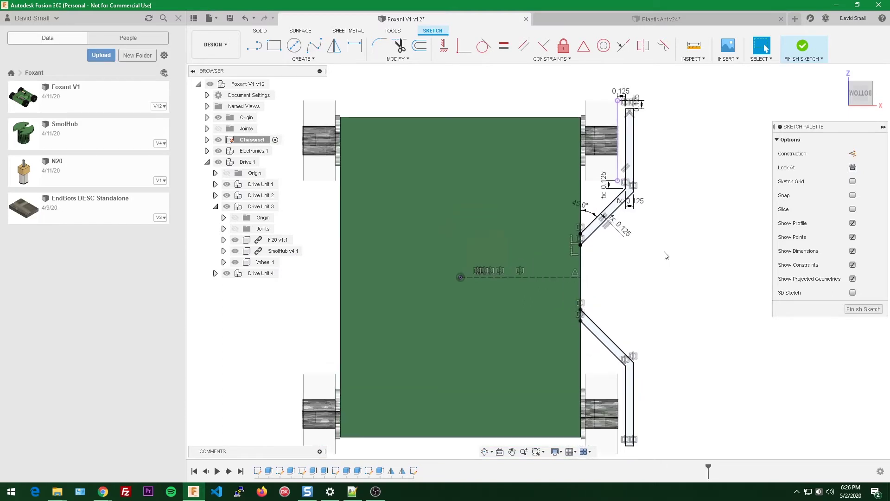
{"action": "scroll", "coordinate": [636, 229], "scroll_direction": "up", "scroll_amount": 1}
{"action": "left_click", "coordinate": [630, 120]}
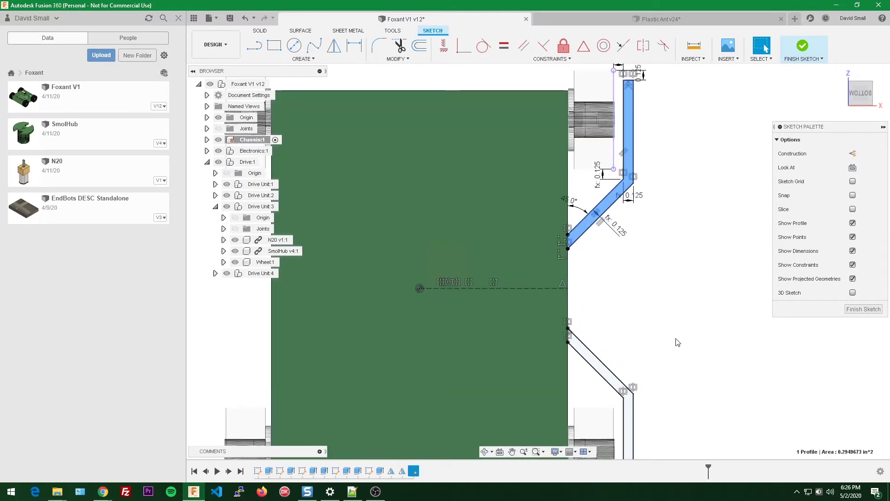
{"action": "left_click", "coordinate": [596, 362]}
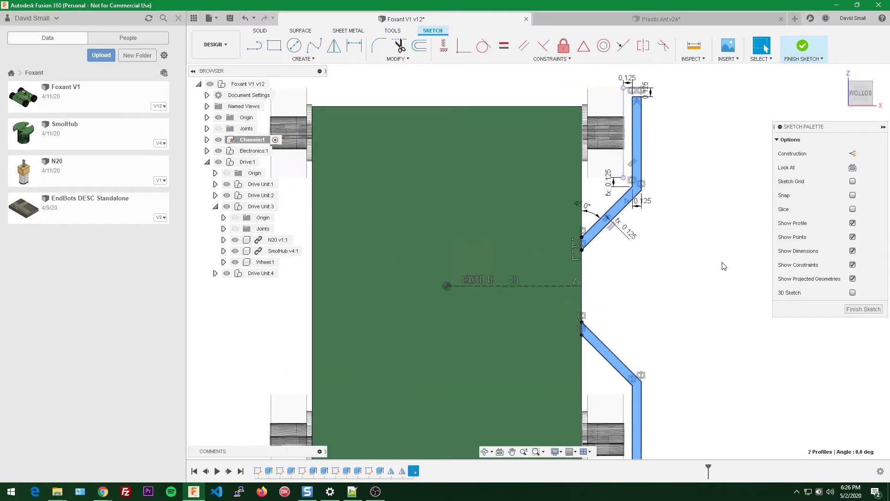
{"action": "scroll", "coordinate": [698, 229], "scroll_direction": "down", "scroll_amount": 3}
{"action": "mouse_move", "coordinate": [698, 229]}
{"action": "middle_mouse_down", "text": "shift"}
{"action": "mouse_move", "coordinate": [635, 271]}
{"action": "mouse_move", "coordinate": [672, 267]}
{"action": "mouse_move", "coordinate": [690, 276]}
{"action": "middle_mouse_up", "text": "shift"}
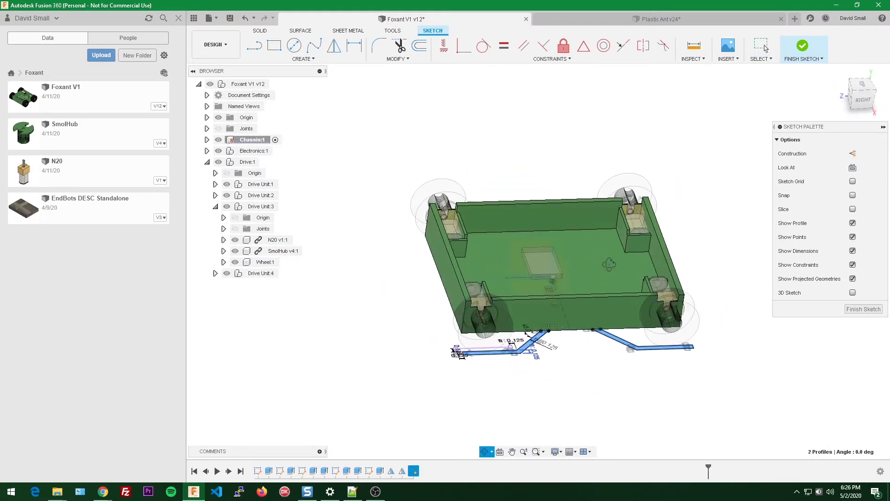
Step: Start extruding both arm profiles, dragging the height to about -0.90 in
{"action": "key", "text": "e"}
{"action": "scroll", "coordinate": [652, 343], "scroll_direction": "up", "scroll_amount": 1}
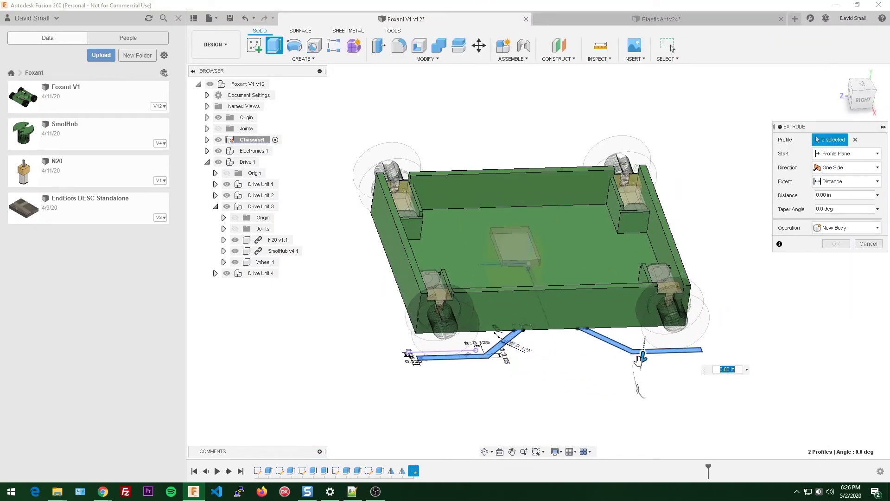
{"action": "left_click_drag", "start_coordinate": [642, 344], "coordinate": [640, 323]}
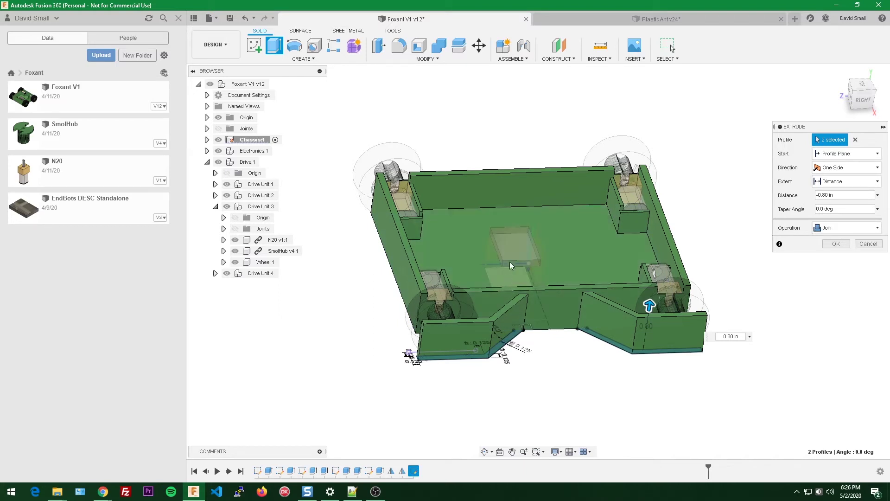
{"action": "left_click", "coordinate": [863, 99]}
{"action": "scroll", "coordinate": [552, 188], "scroll_direction": "up", "scroll_amount": 3}
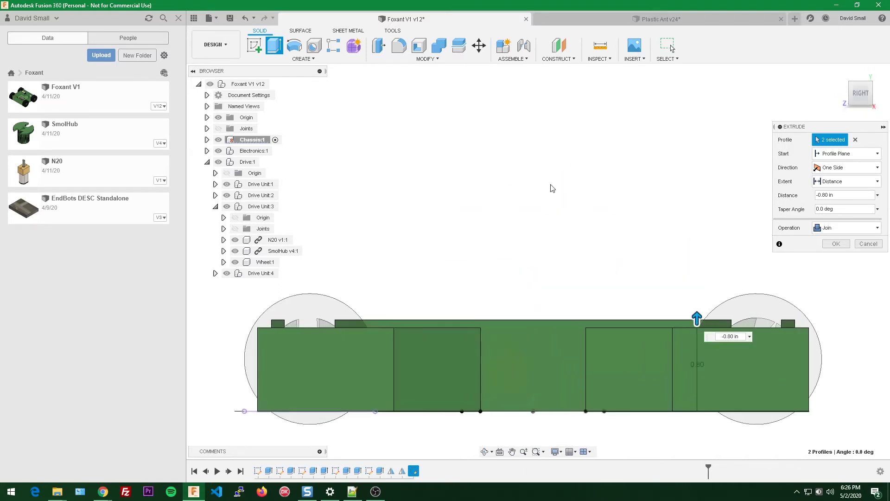
{"action": "left_click_drag", "start_coordinate": [675, 308], "coordinate": [677, 306]}
{"action": "middle_click_drag", "start_coordinate": [677, 306], "coordinate": [600, 250], "text": "shift"}
{"action": "scroll", "coordinate": [573, 310], "scroll_direction": "up", "scroll_amount": 3}
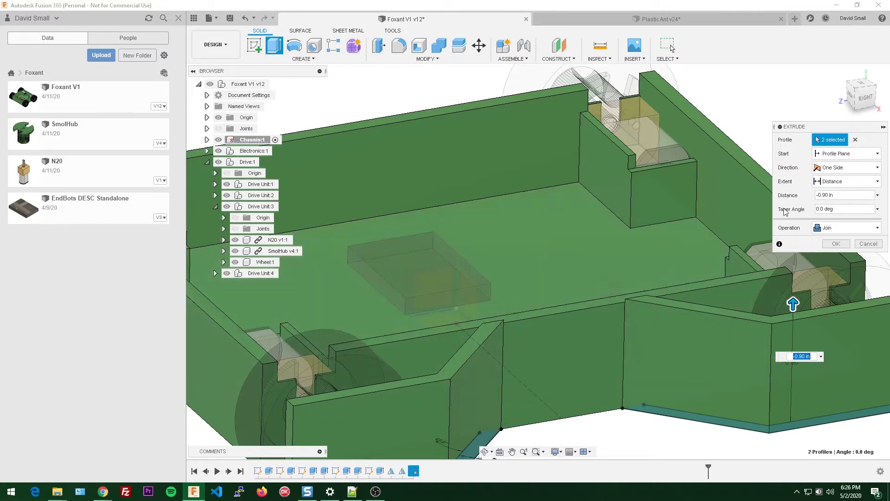
Step: Set the extent To Object on the chassis floor, offset by TopBottomThickness, and finish the extrusion
{"action": "left_click", "coordinate": [841, 180]}
{"action": "left_click", "coordinate": [834, 205]}
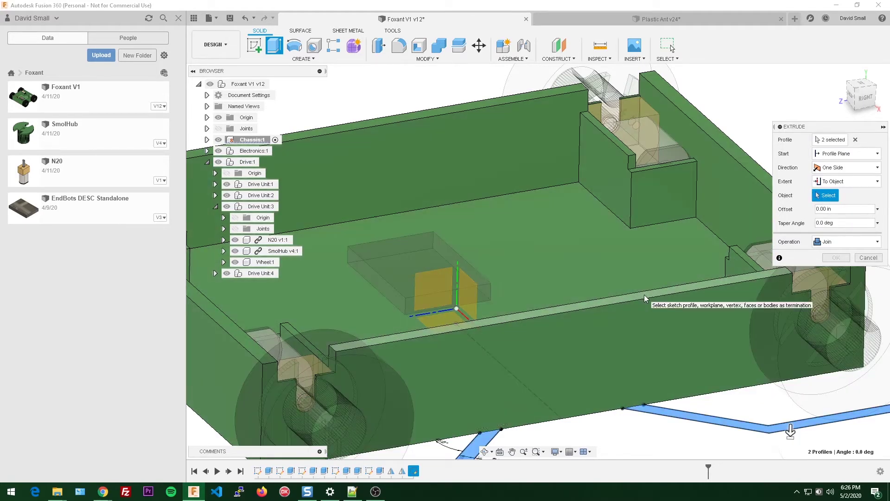
{"action": "left_click", "coordinate": [644, 293]}
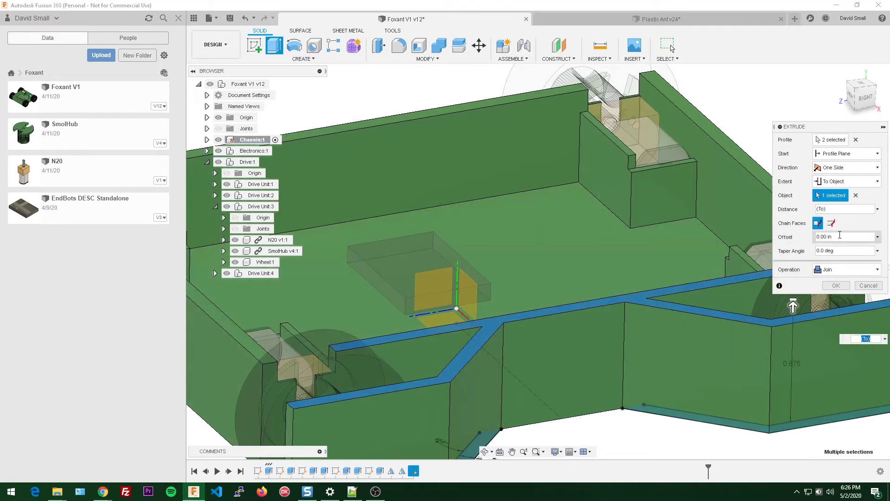
{"action": "type", "text": "Top"}
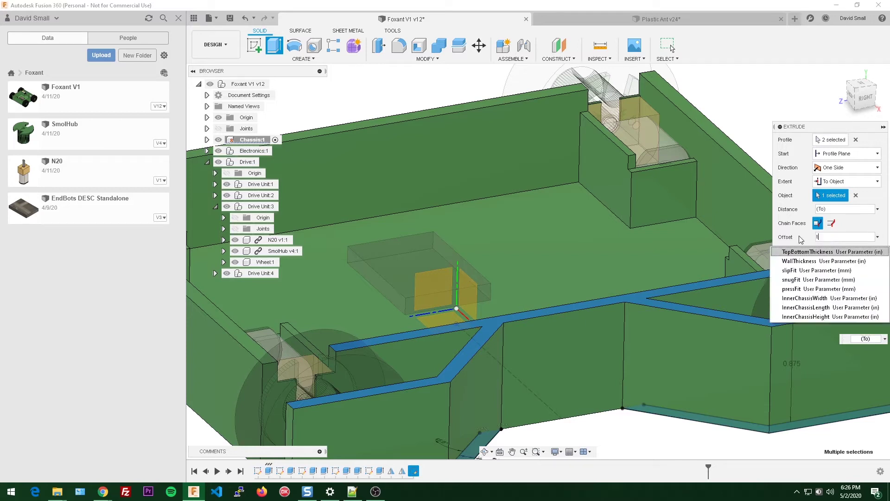
{"action": "key", "text": "Return"}
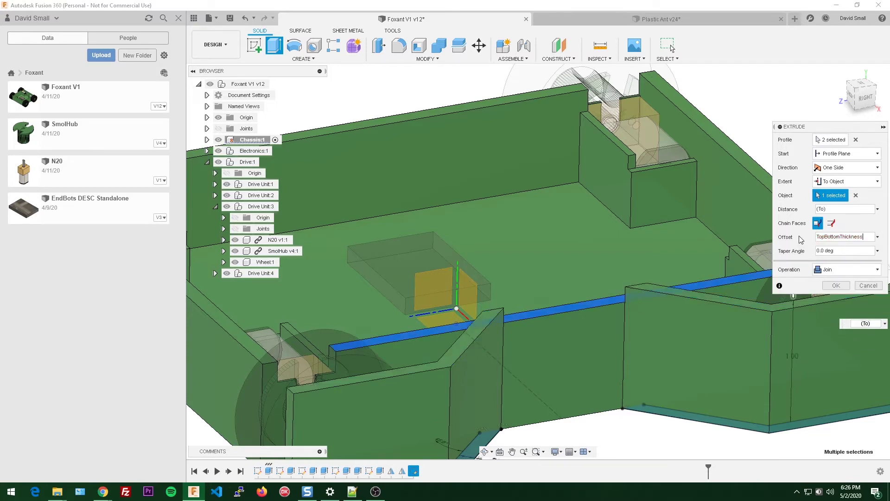
{"action": "left_click", "coordinate": [836, 285]}
{"action": "middle_click_drag", "start_coordinate": [757, 260], "coordinate": [754, 222], "text": "shift"}
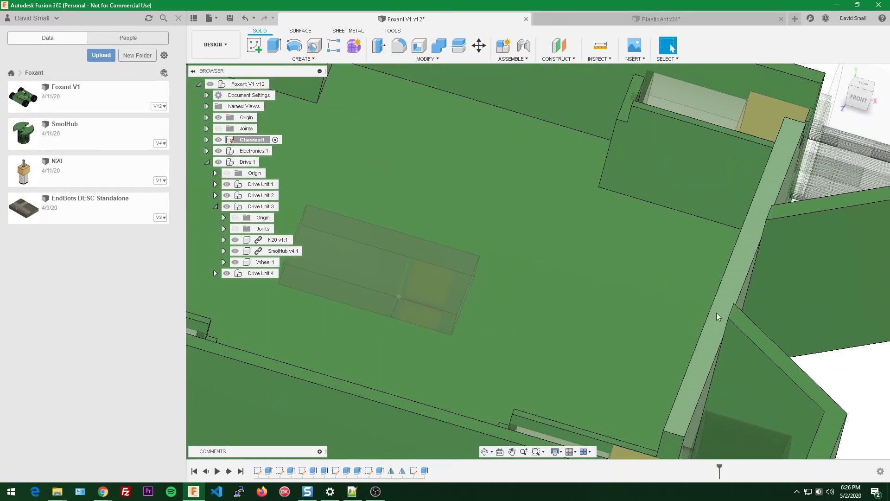
Step: Reopen the angled side-arm sketch from the timeline and start the Line tool
{"action": "mouse_move", "coordinate": [716, 312]}
{"action": "middle_mouse_down", "text": "shift"}
{"action": "mouse_move", "coordinate": [746, 252]}
{"action": "mouse_move", "coordinate": [696, 296]}
{"action": "mouse_move", "coordinate": [700, 317]}
{"action": "middle_mouse_up", "text": "shift"}
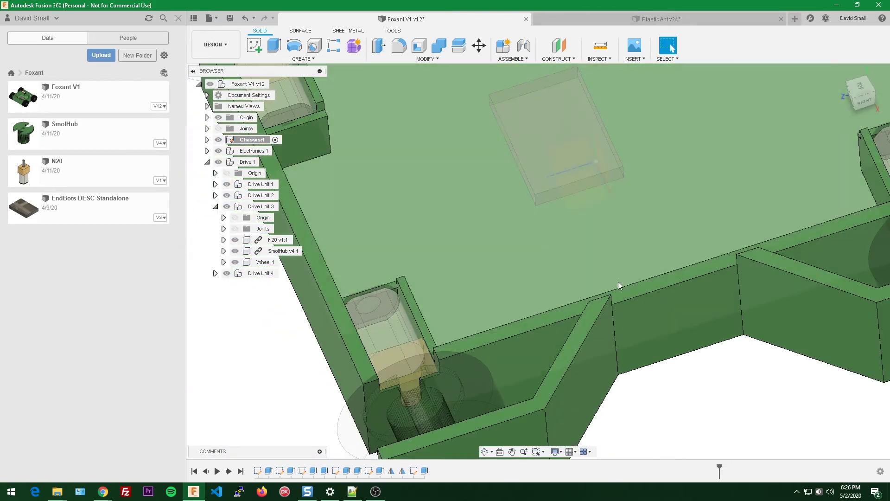
{"action": "scroll", "coordinate": [624, 297], "scroll_direction": "down", "scroll_amount": 5}
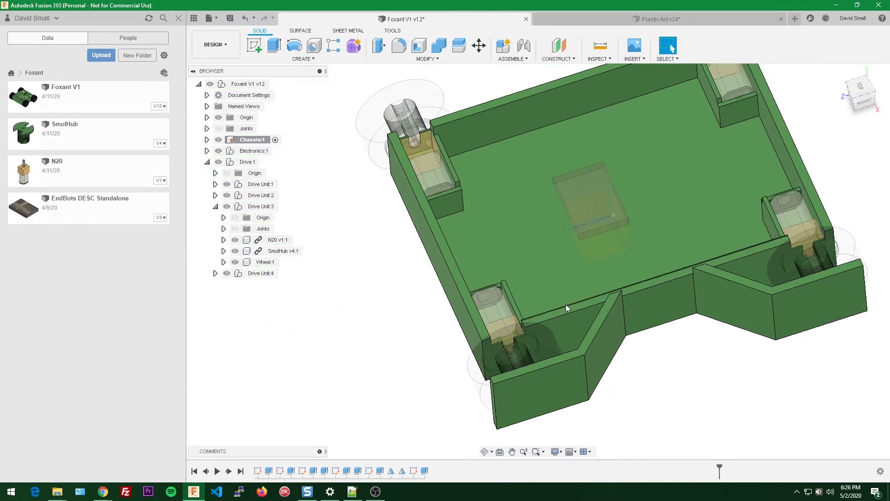
{"action": "scroll", "coordinate": [646, 280], "scroll_direction": "up", "scroll_amount": 4}
{"action": "scroll", "coordinate": [648, 277], "scroll_direction": "down", "scroll_amount": 2}
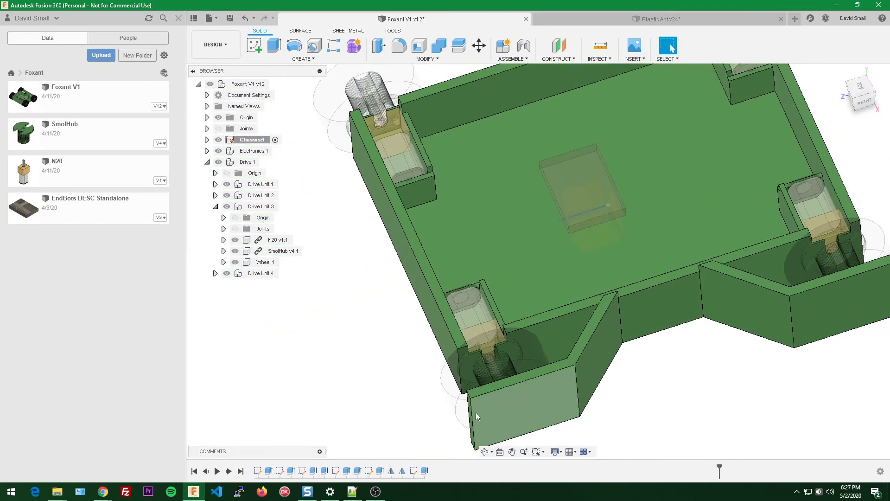
{"action": "double_click", "coordinate": [413, 471]}
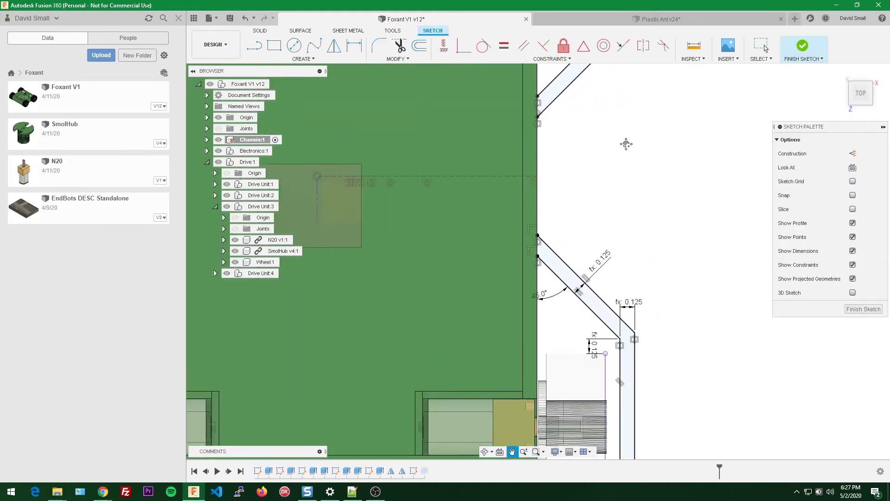
{"action": "key", "text": "l"}
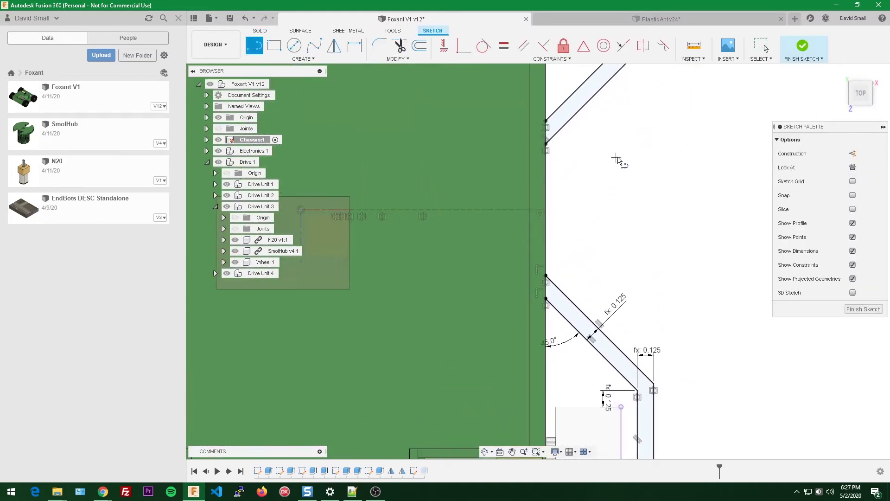
{"action": "scroll", "coordinate": [585, 189], "scroll_direction": "up", "scroll_amount": 2}
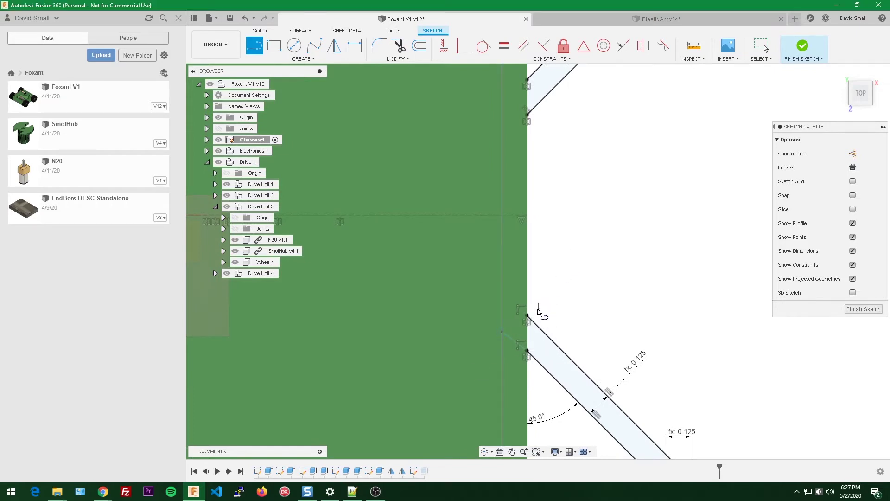
Step: Draw a line from the profile's top endpoint to the vertical edge, then hide the Chassis bodies
{"action": "left_click", "coordinate": [526, 82]}
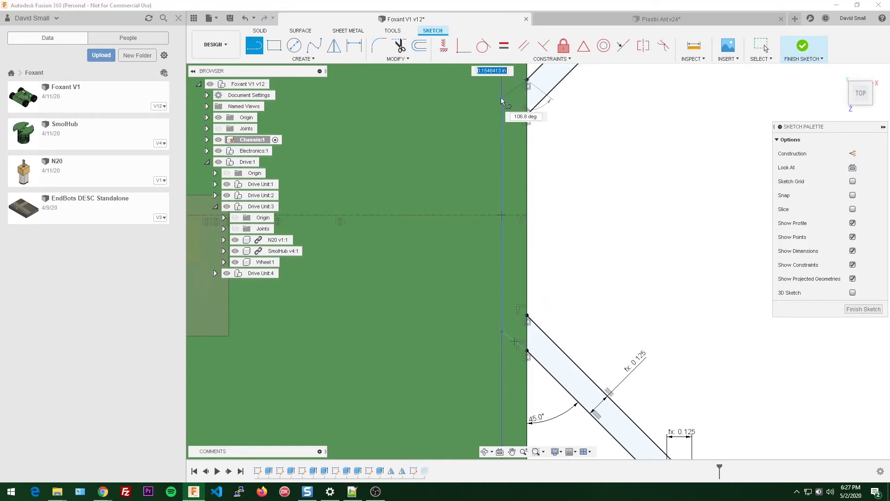
{"action": "left_click", "coordinate": [501, 98]}
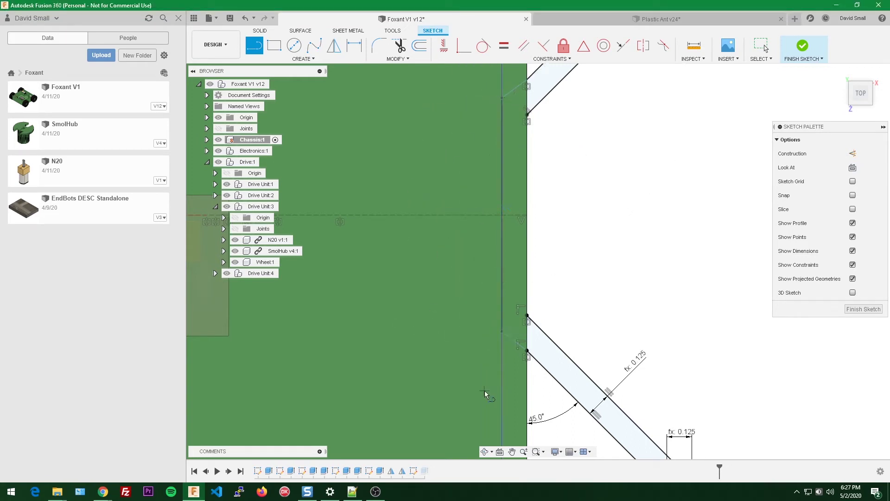
{"action": "key", "text": "Escape"}
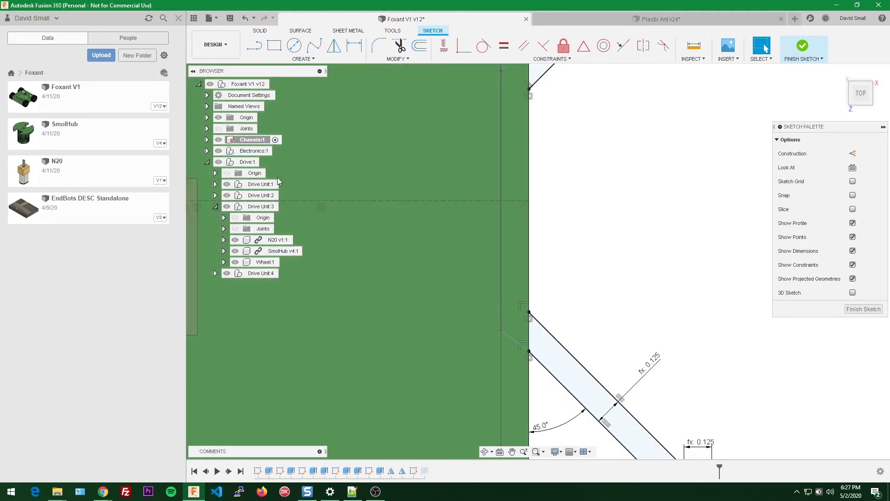
{"action": "left_click", "coordinate": [207, 140]}
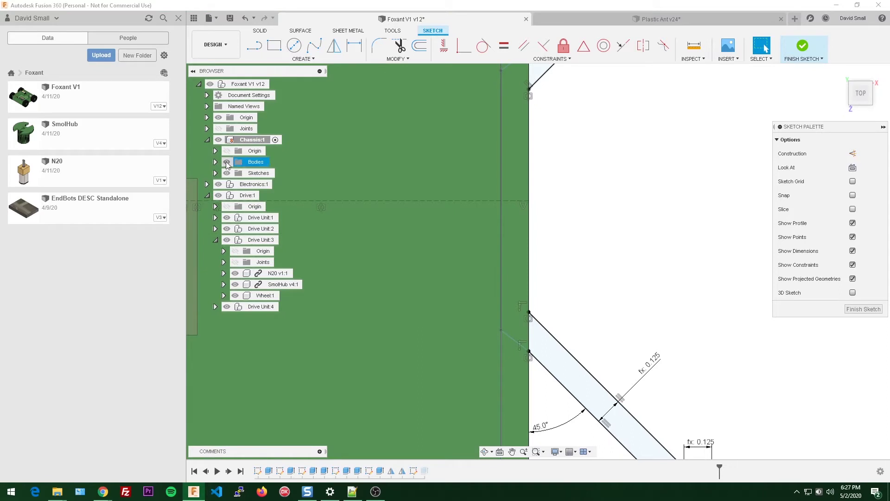
{"action": "left_click", "coordinate": [226, 163]}
{"action": "scroll", "coordinate": [589, 320], "scroll_direction": "up", "scroll_amount": 2}
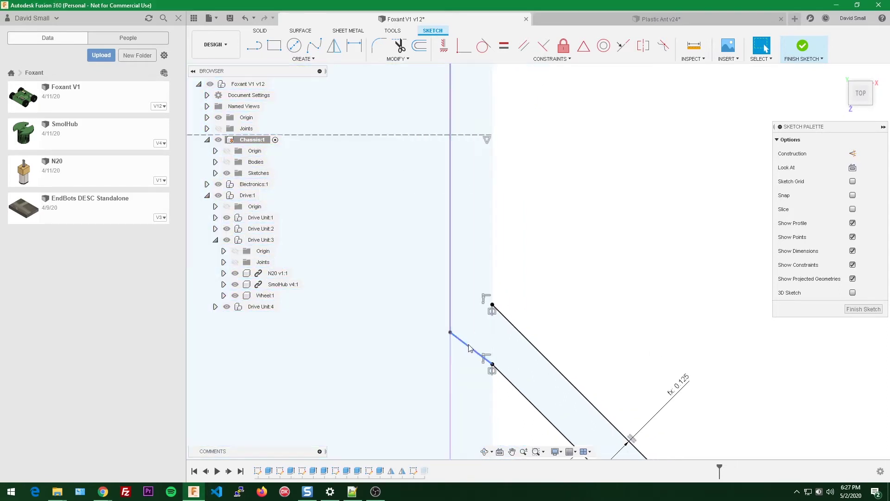
Step: Make the slanted segments collinear with the wall edges and finish the sketch
{"action": "left_click", "coordinate": [469, 347]}
{"action": "left_click", "coordinate": [515, 391], "text": "shift"}
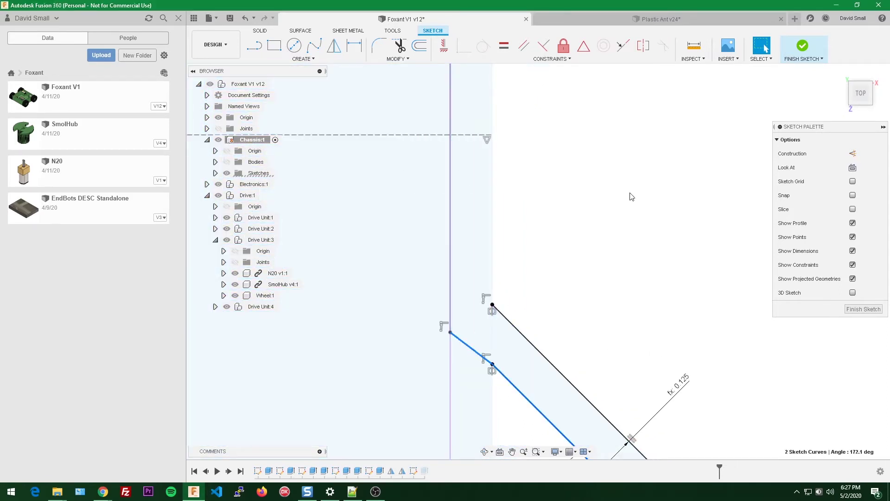
{"action": "left_click", "coordinate": [622, 48]}
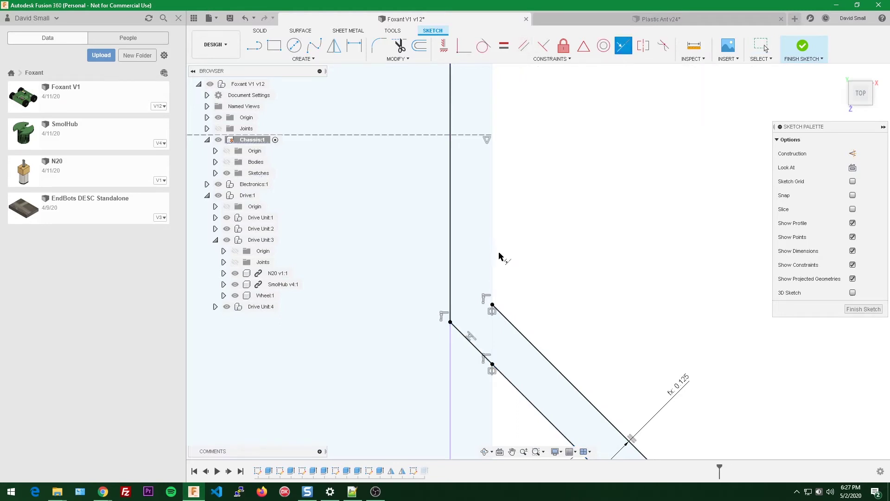
{"action": "left_click", "coordinate": [521, 86]}
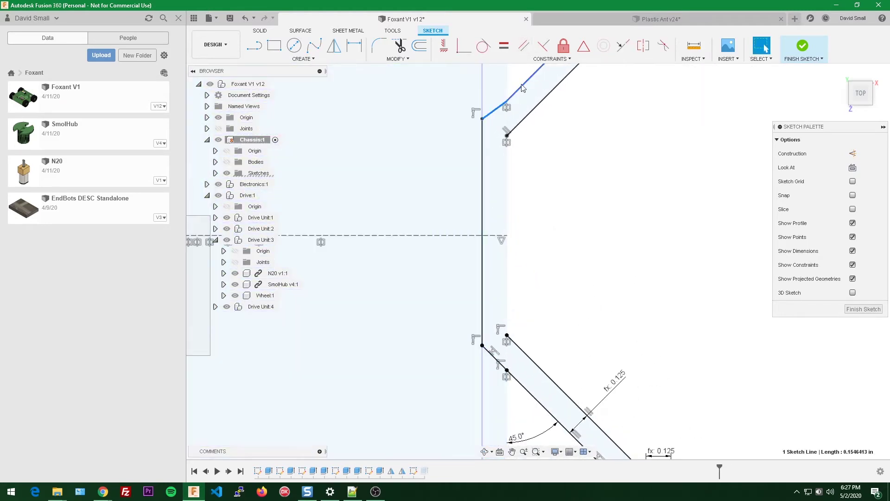
{"action": "left_click", "coordinate": [623, 45]}
{"action": "key", "text": "Escape"}
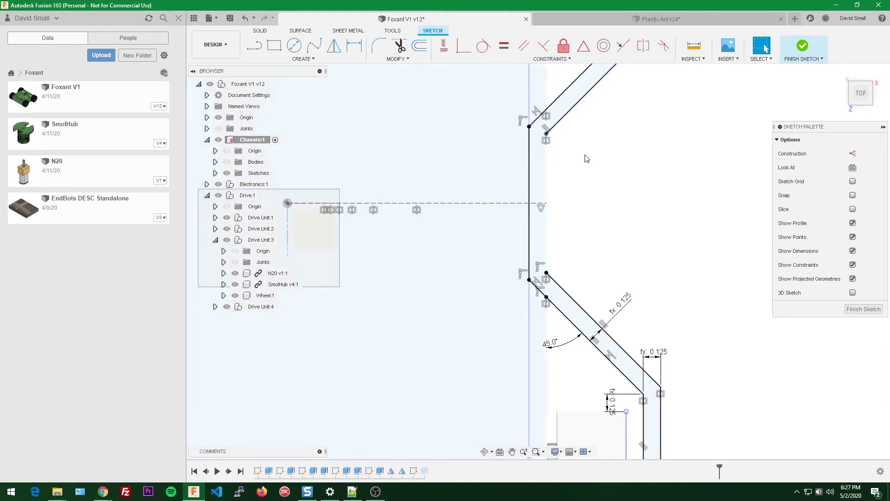
{"action": "left_click", "coordinate": [863, 308]}
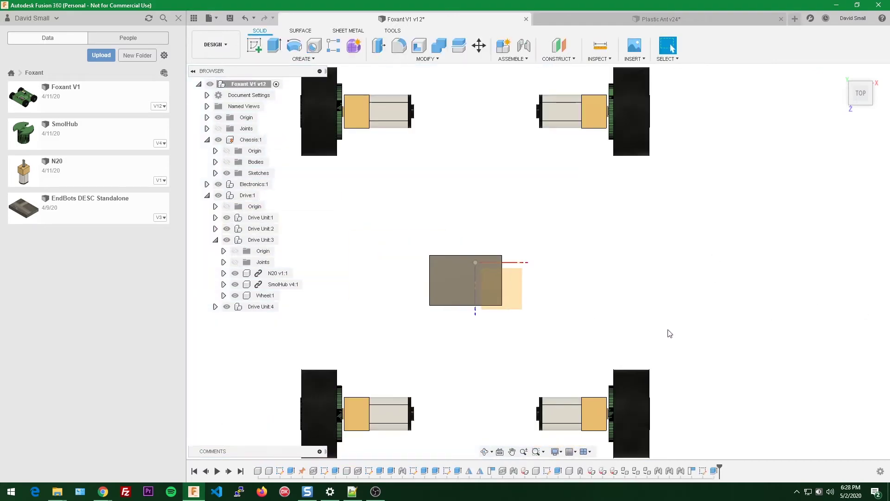
Step: Show the chassis bodies again and tilt the view to a perspective angle
{"action": "scroll", "coordinate": [670, 334], "scroll_direction": "down", "scroll_amount": 2}
{"action": "left_click", "coordinate": [226, 162]}
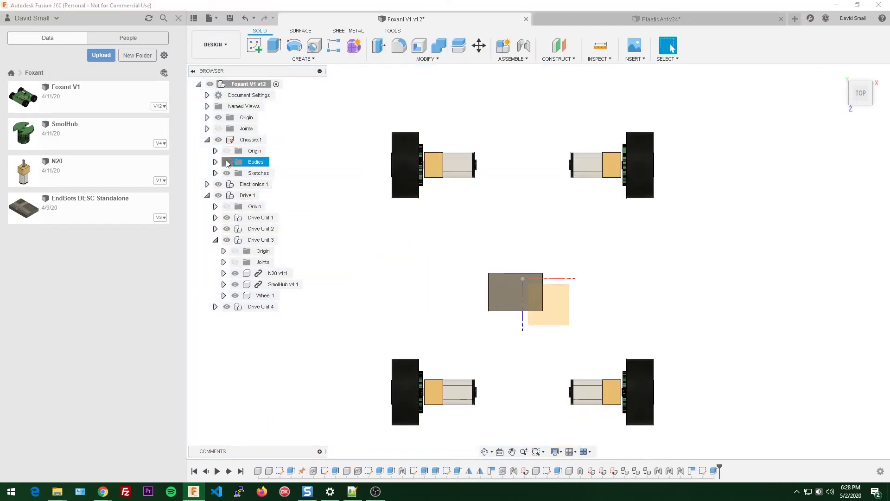
{"action": "scroll", "coordinate": [727, 278], "scroll_direction": "up", "scroll_amount": 1}
{"action": "middle_click_drag", "start_coordinate": [669, 311], "coordinate": [659, 204], "text": "shift"}
Step: Edit the last side-wall extrusion to include the middle profile strip, extending the wall
{"action": "double_click", "coordinate": [714, 471]}
{"action": "scroll", "coordinate": [594, 277], "scroll_direction": "up", "scroll_amount": 4}
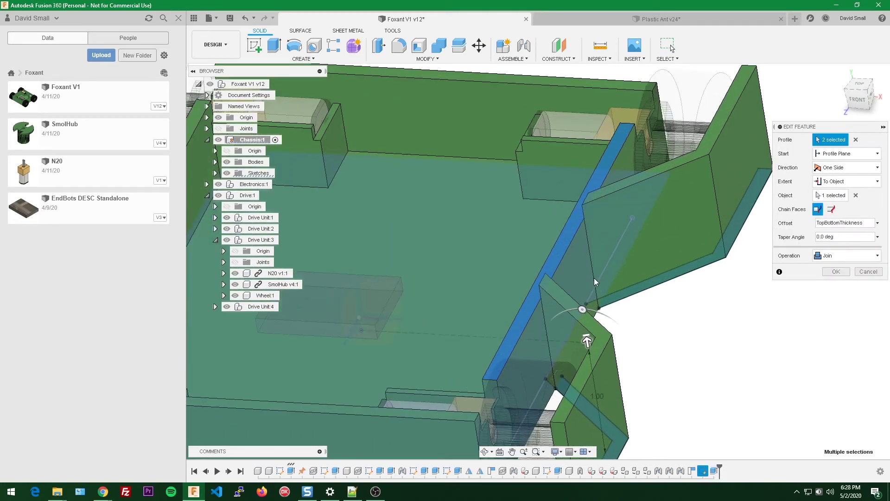
{"action": "scroll", "coordinate": [717, 327], "scroll_direction": "down", "scroll_amount": 1}
{"action": "middle_click_drag", "start_coordinate": [717, 327], "coordinate": [650, 233], "text": "shift"}
{"action": "scroll", "coordinate": [614, 240], "scroll_direction": "up", "scroll_amount": 2}
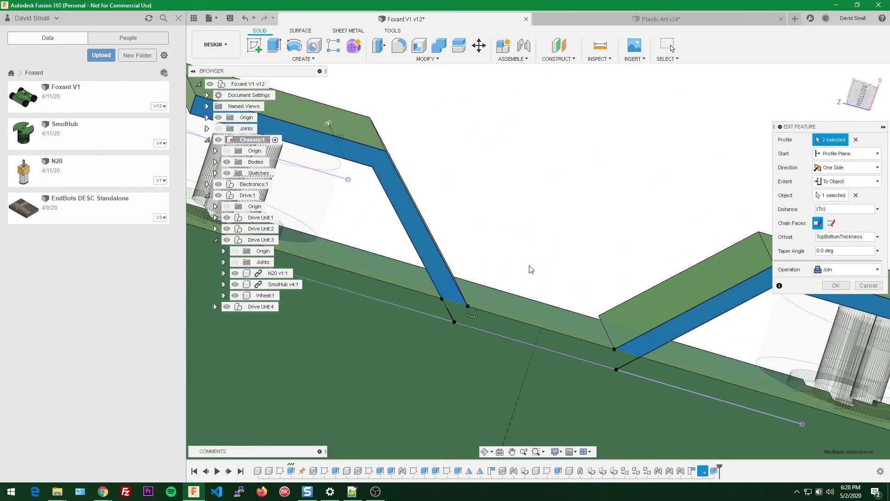
{"action": "left_click", "coordinate": [483, 326]}
{"action": "scroll", "coordinate": [604, 195], "scroll_direction": "down", "scroll_amount": 3}
{"action": "middle_click_drag", "start_coordinate": [604, 198], "coordinate": [530, 265], "text": "shift"}
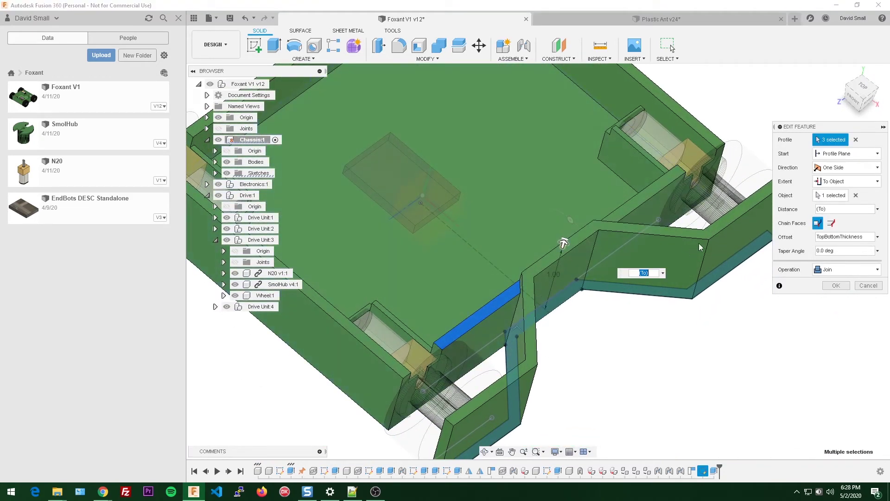
{"action": "left_click", "coordinate": [836, 285]}
Step: Inspect the extended wall and make Chassis:1 the active component
{"action": "scroll", "coordinate": [757, 251], "scroll_direction": "down", "scroll_amount": 3}
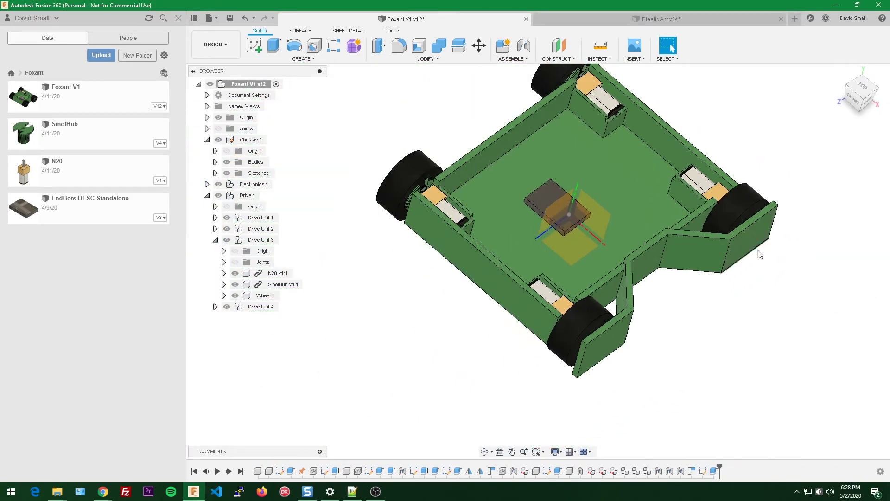
{"action": "mouse_move", "coordinate": [757, 252]}
{"action": "middle_mouse_down", "text": "shift"}
{"action": "mouse_move", "coordinate": [743, 210]}
{"action": "mouse_move", "coordinate": [747, 246]}
{"action": "middle_mouse_up", "text": "shift"}
{"action": "scroll", "coordinate": [645, 239], "scroll_direction": "up", "scroll_amount": 2}
{"action": "scroll", "coordinate": [430, 139], "scroll_direction": "down", "scroll_amount": 1}
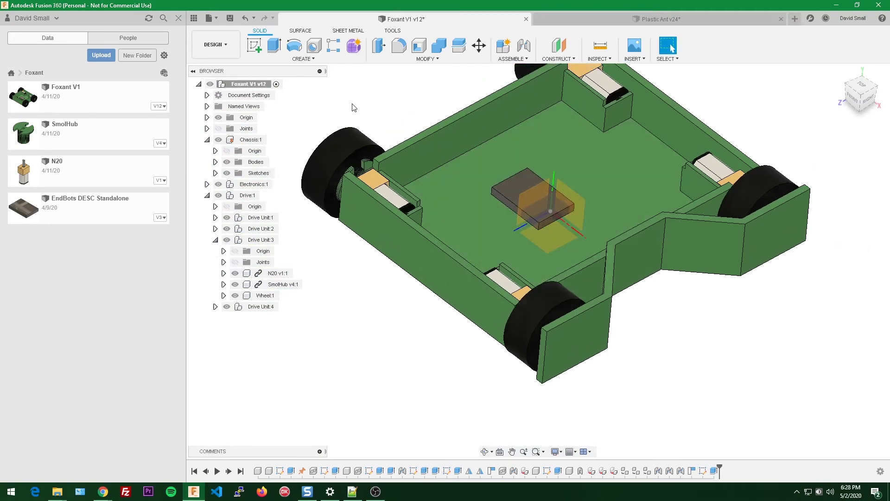
{"action": "middle_click_drag", "start_coordinate": [452, 94], "coordinate": [412, 105]}
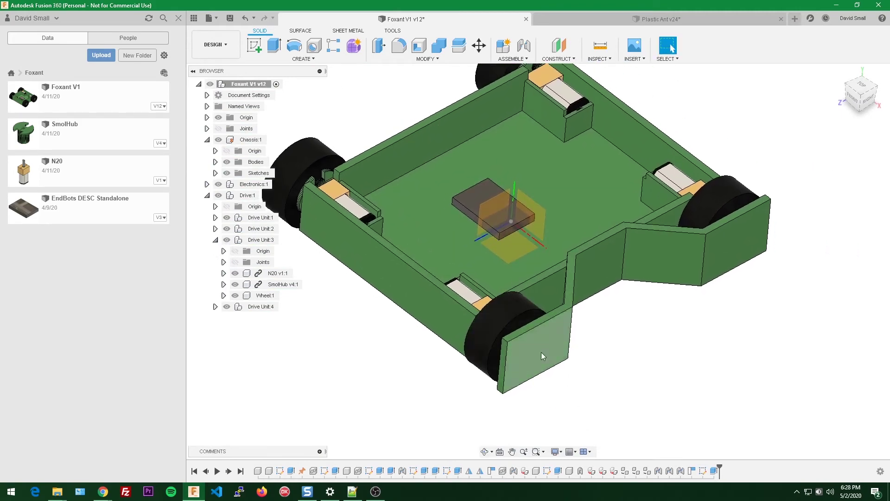
{"action": "middle_click_drag", "start_coordinate": [738, 245], "coordinate": [656, 333], "text": "shift"}
{"action": "scroll", "coordinate": [655, 333], "scroll_direction": "up", "scroll_amount": 1}
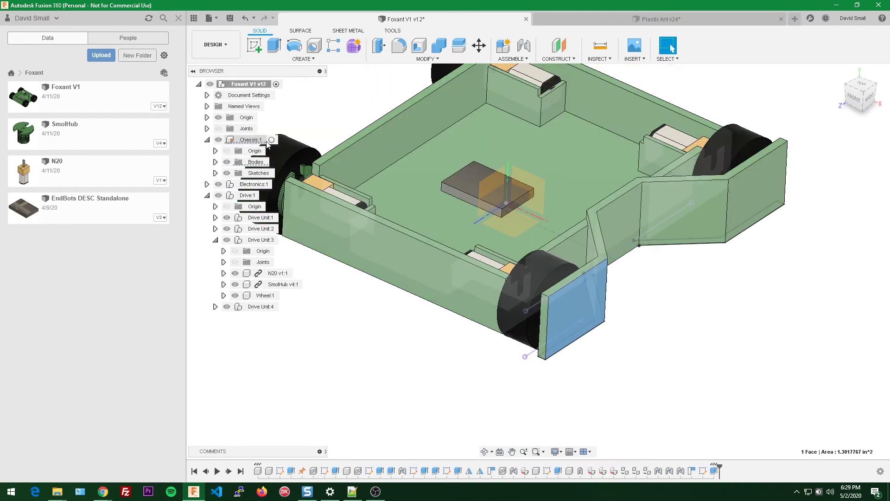
{"action": "left_click", "coordinate": [275, 140]}
{"action": "scroll", "coordinate": [663, 323], "scroll_direction": "up", "scroll_amount": 1}
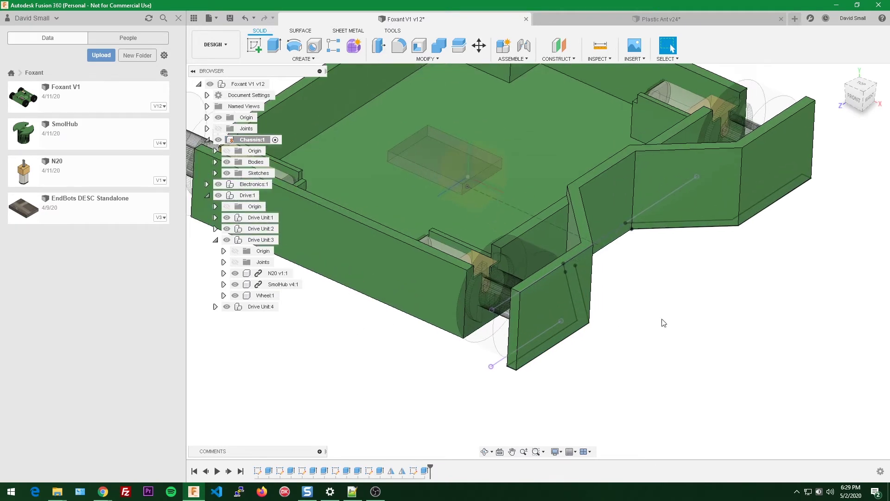
{"action": "scroll", "coordinate": [663, 323], "scroll_direction": "up", "scroll_amount": 1}
Step: Start a fillet on the side arm's two front-end plate edges, previewing radii around 0.45 in
{"action": "key", "text": "f"}
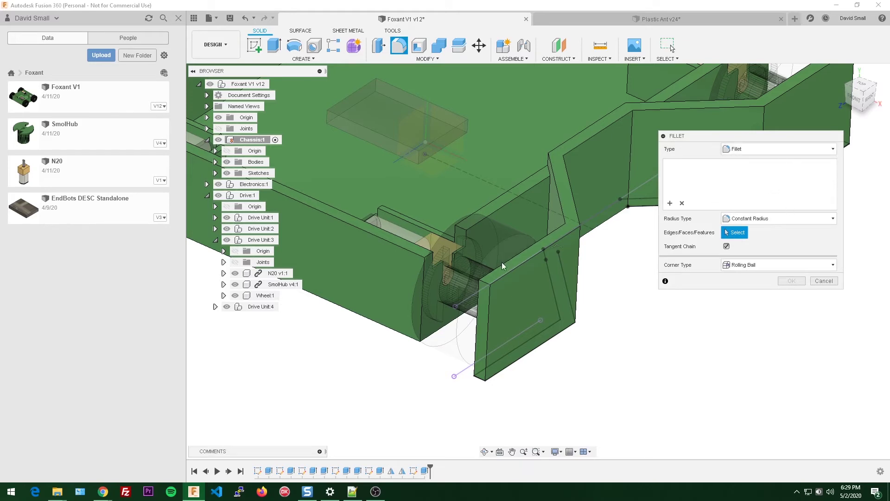
{"action": "left_click", "coordinate": [478, 283]}
{"action": "middle_click_drag", "start_coordinate": [547, 333], "coordinate": [509, 315], "text": "shift"}
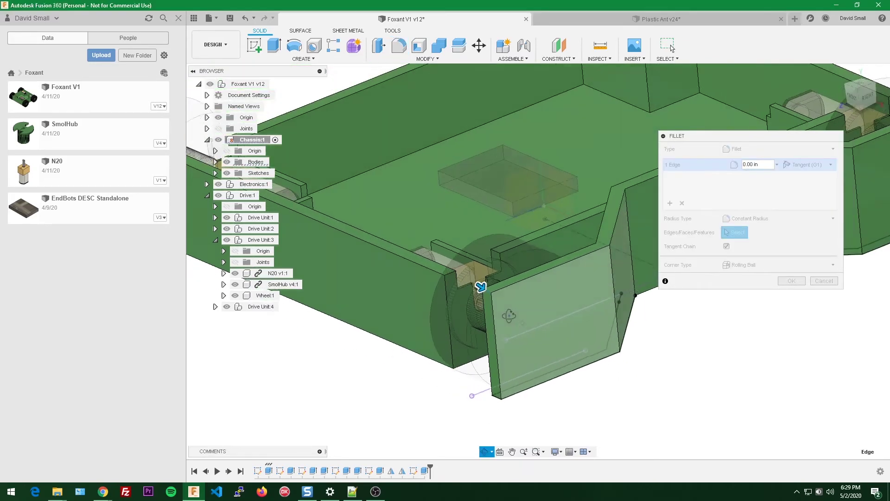
{"action": "scroll", "coordinate": [480, 286], "scroll_direction": "up", "scroll_amount": 3}
{"action": "mouse_move", "coordinate": [471, 277]}
{"action": "left_mouse_down"}
{"action": "mouse_move", "coordinate": [501, 298]}
{"action": "mouse_move", "coordinate": [477, 278]}
{"action": "mouse_move", "coordinate": [468, 279]}
{"action": "mouse_move", "coordinate": [488, 295]}
{"action": "mouse_move", "coordinate": [472, 284]}
{"action": "left_mouse_up"}
{"action": "scroll", "coordinate": [466, 294], "scroll_direction": "down", "scroll_amount": 3}
{"action": "middle_click_drag", "start_coordinate": [465, 294], "coordinate": [470, 208], "text": "shift"}
{"action": "scroll", "coordinate": [474, 385], "scroll_direction": "up", "scroll_amount": 5}
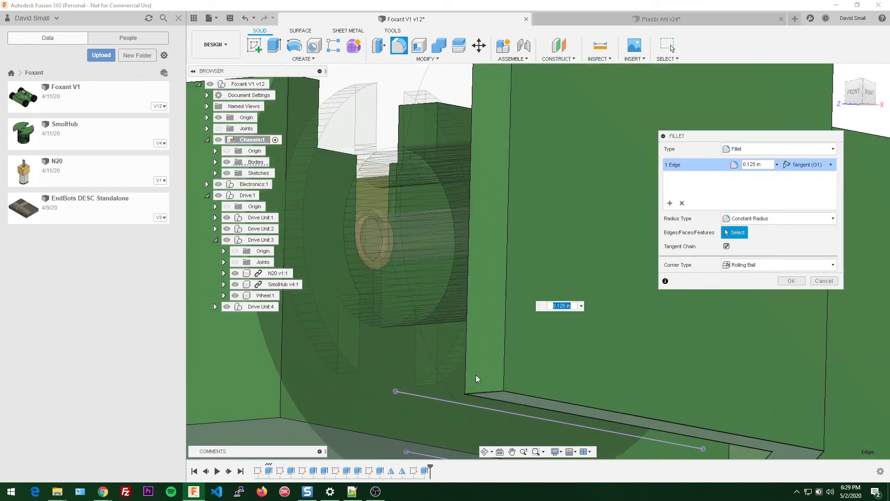
{"action": "left_click", "coordinate": [487, 391]}
{"action": "scroll", "coordinate": [486, 391], "scroll_direction": "down", "scroll_amount": 3}
{"action": "middle_click_drag", "start_coordinate": [553, 254], "coordinate": [541, 308], "text": "shift"}
{"action": "left_click_drag", "start_coordinate": [519, 309], "coordinate": [540, 298]}
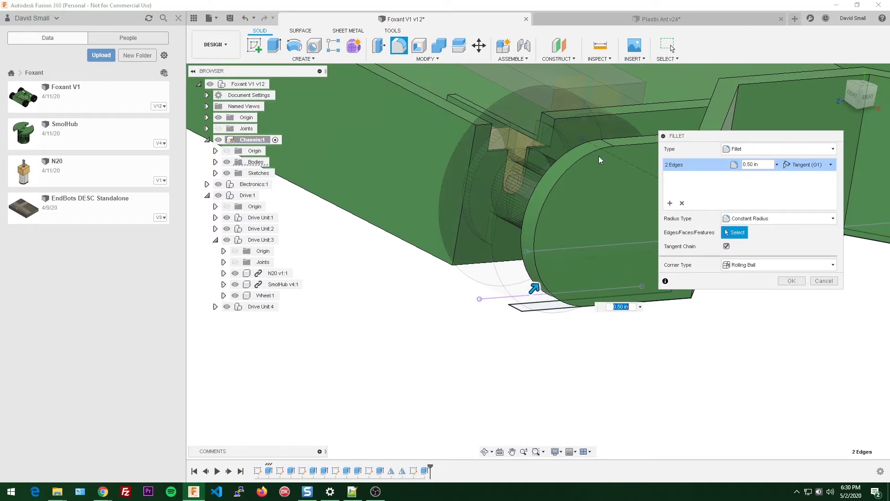
{"action": "mouse_move", "coordinate": [533, 290]}
{"action": "left_mouse_down"}
{"action": "mouse_move", "coordinate": [519, 305]}
{"action": "mouse_move", "coordinate": [545, 297]}
{"action": "mouse_move", "coordinate": [531, 309]}
{"action": "mouse_move", "coordinate": [542, 304]}
{"action": "mouse_move", "coordinate": [556, 258]}
{"action": "mouse_move", "coordinate": [531, 296]}
{"action": "mouse_move", "coordinate": [493, 308]}
{"action": "mouse_move", "coordinate": [527, 290]}
{"action": "mouse_move", "coordinate": [520, 278]}
{"action": "left_mouse_up"}
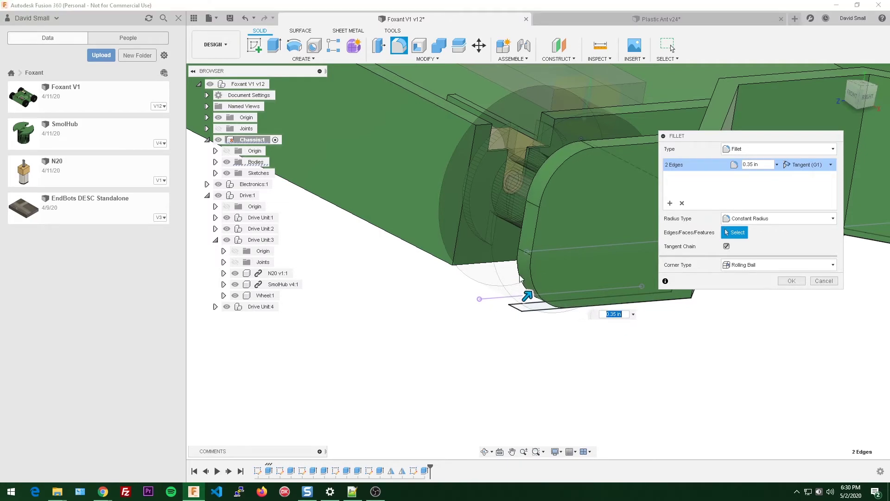
Step: Enter a radius expression built from the InnerChassisHeight and TopBottomThickness parameters
{"action": "type", "text": "(InnerChassisHeight"}
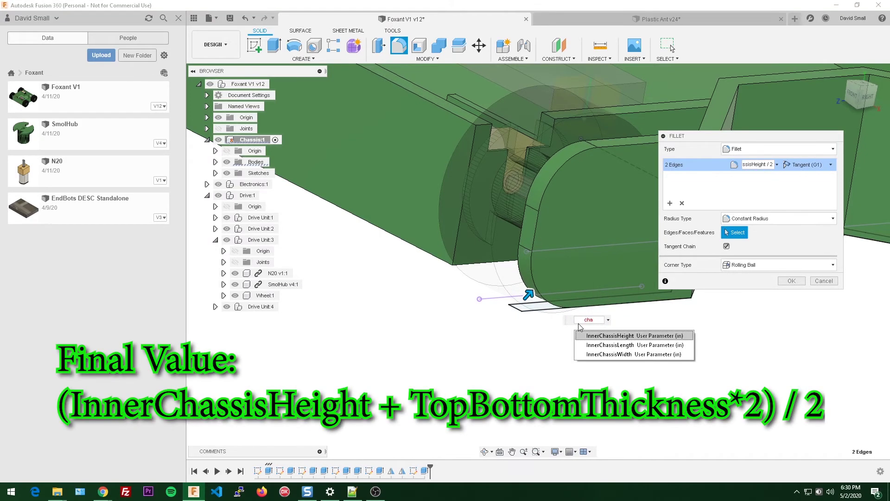
{"action": "key", "text": "Return"}
{"action": "type", "text": "+"}
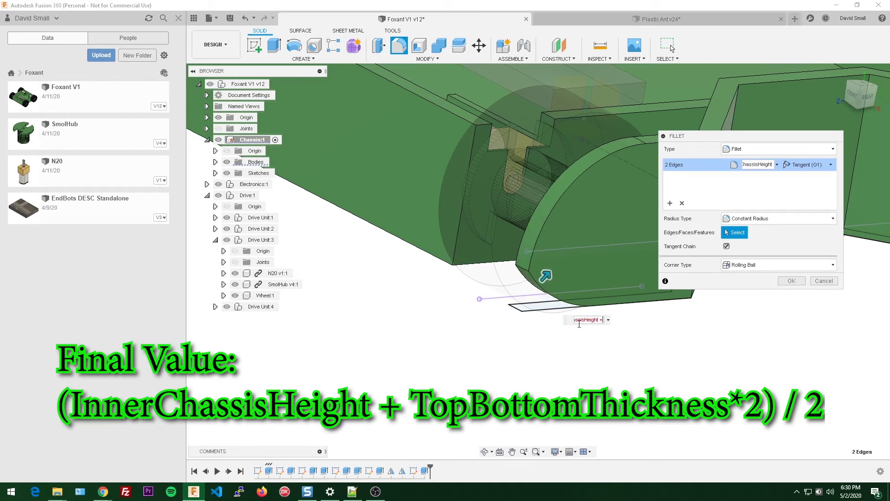
{"action": "type", "text": " TopBottomThickness"}
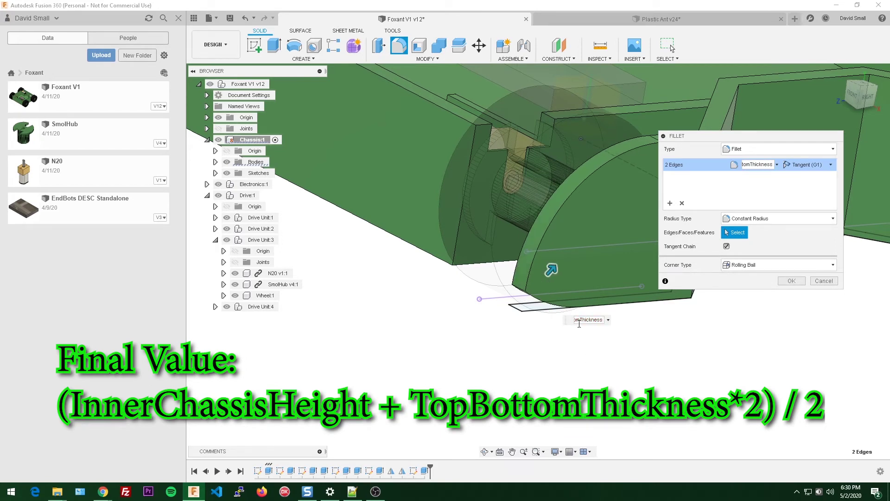
{"action": "type", "text": " + TopBottomThickness"}
{"action": "key", "text": "Return"}
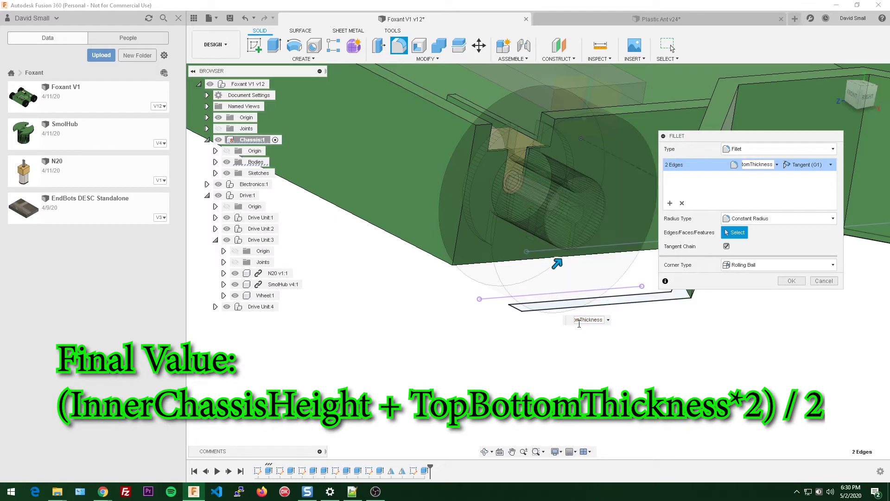
{"action": "key", "text": "ctrl+Left"}
{"action": "key", "text": "ctrl+Left"}
{"action": "key", "text": "ctrl+Left"}
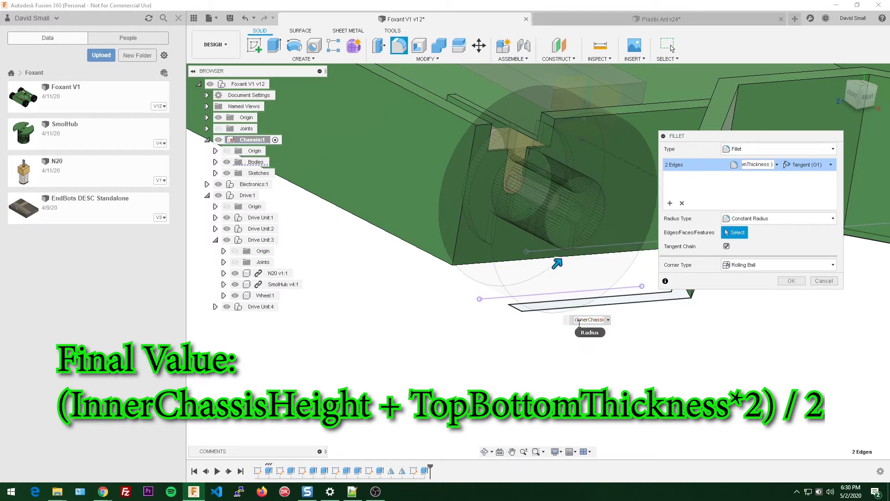
{"action": "key", "text": "ctrl+Right"}
{"action": "key", "text": "ctrl+Right"}
{"action": "key", "text": "ctrl+Right"}
{"action": "key", "text": "ctrl+Right"}
{"action": "type", "text": "2"}
Step: Finalize the radius as (InnerChassisHeight + TopBottomThickness*2) / 2 and apply the fillet
{"action": "scroll", "coordinate": [495, 187], "scroll_direction": "down", "scroll_amount": 2}
{"action": "middle_click_drag", "start_coordinate": [495, 188], "coordinate": [529, 202], "text": "shift"}
{"action": "scroll", "coordinate": [517, 171], "scroll_direction": "up", "scroll_amount": 2}
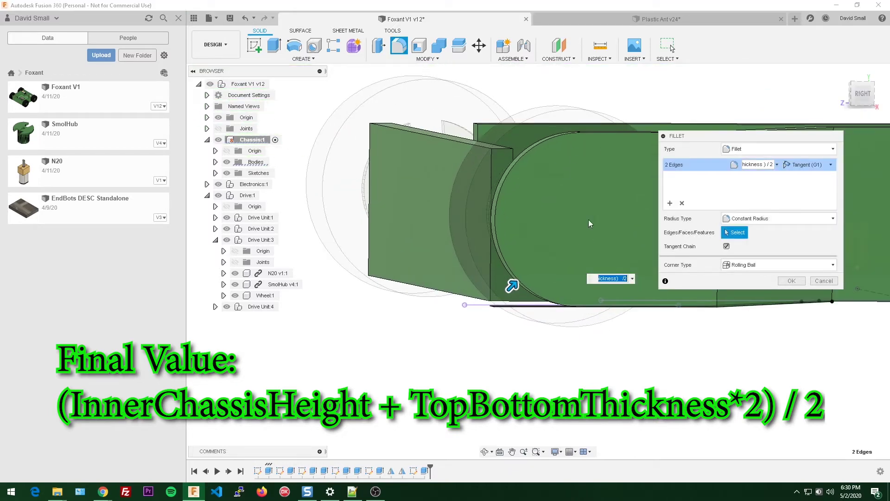
{"action": "middle_click_drag", "start_coordinate": [588, 218], "coordinate": [491, 186], "text": "shift"}
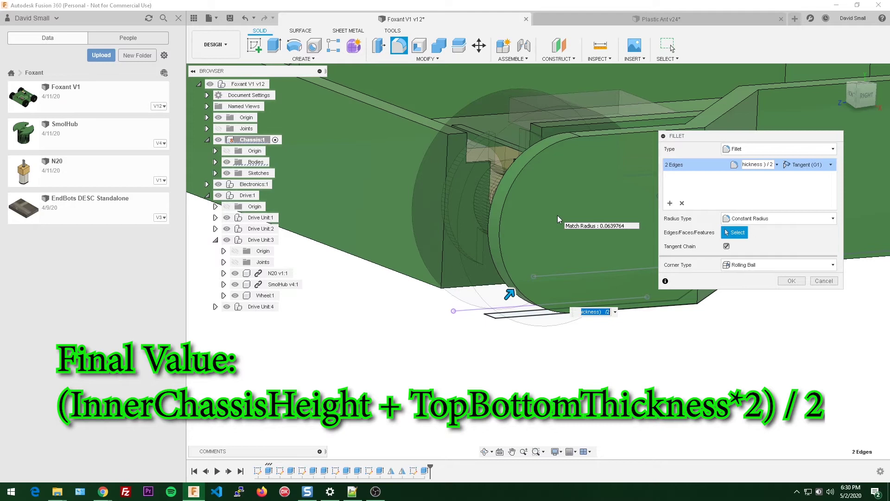
{"action": "left_click", "coordinate": [598, 312]}
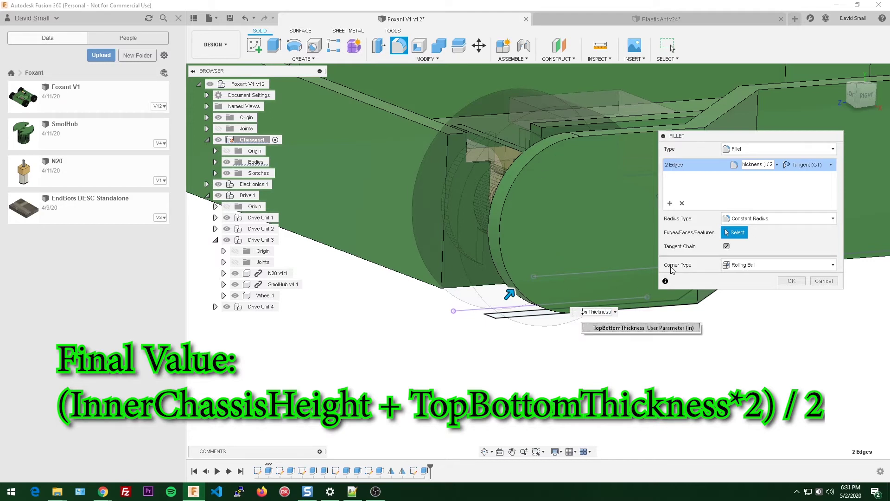
{"action": "type", "text": "+ TopBot"}
{"action": "key", "text": "Right"}
{"action": "key", "text": "Right"}
{"action": "key", "text": "Right"}
{"action": "key", "text": "Right"}
{"action": "key", "text": "Right"}
{"action": "key", "text": "Right"}
{"action": "key", "text": "Right"}
{"action": "type", "text": "*"}
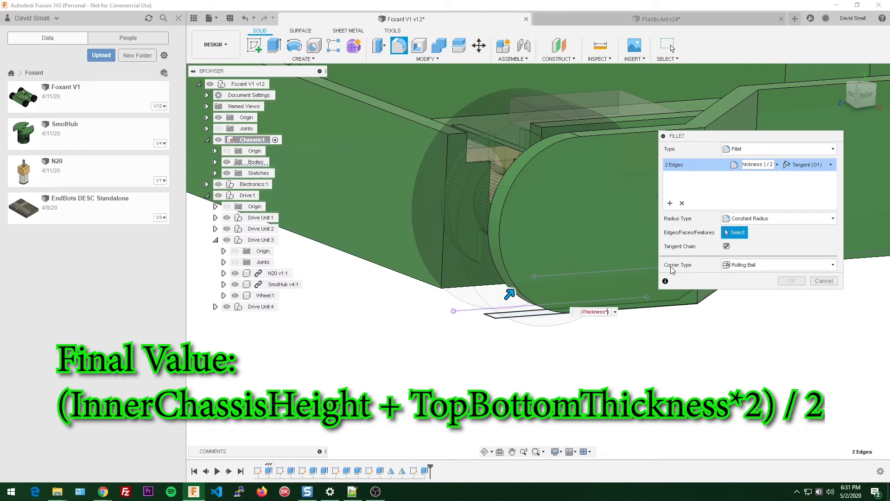
{"action": "key", "text": "Return"}
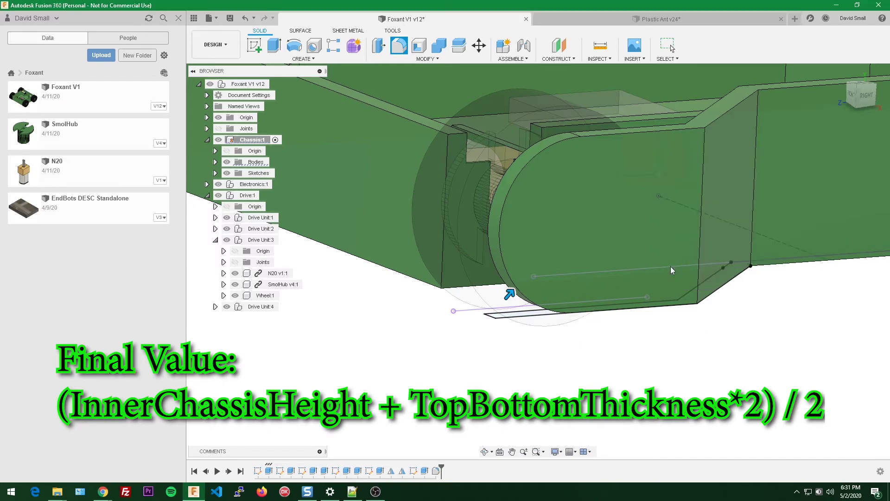
{"action": "scroll", "coordinate": [651, 265], "scroll_direction": "down", "scroll_amount": 6}
{"action": "scroll", "coordinate": [728, 244], "scroll_direction": "up", "scroll_amount": 2}
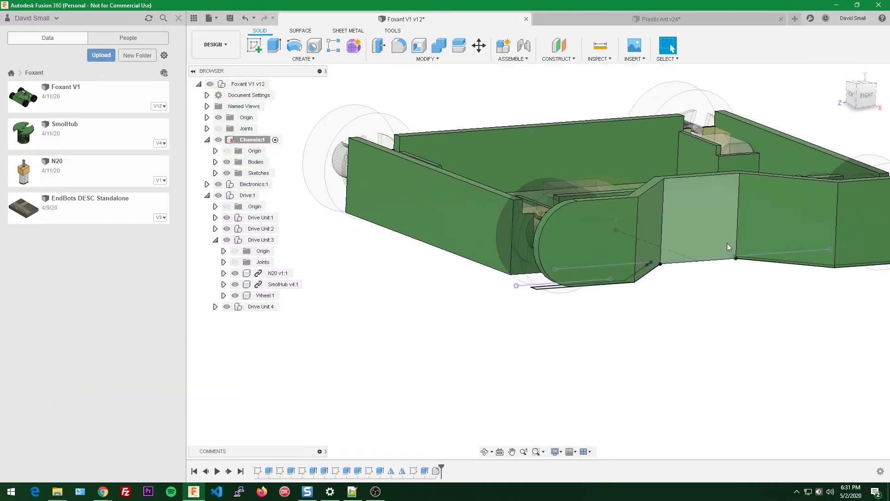
Step: Edit Fillet1 to add the other prong's top and bottom edges, rounding both arm ends
{"action": "middle_click_drag", "start_coordinate": [874, 218], "coordinate": [814, 236]}
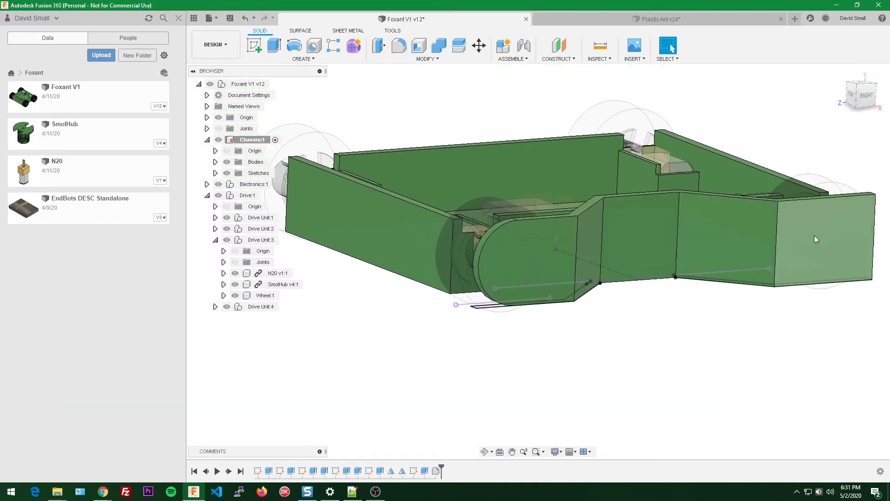
{"action": "double_click", "coordinate": [436, 471]}
{"action": "middle_click_drag", "start_coordinate": [594, 320], "coordinate": [496, 347]}
{"action": "scroll", "coordinate": [477, 427], "scroll_direction": "up", "scroll_amount": 2}
{"action": "scroll", "coordinate": [487, 307], "scroll_direction": "down", "scroll_amount": 5}
{"action": "scroll", "coordinate": [556, 371], "scroll_direction": "up", "scroll_amount": 4}
{"action": "scroll", "coordinate": [518, 276], "scroll_direction": "up", "scroll_amount": 2}
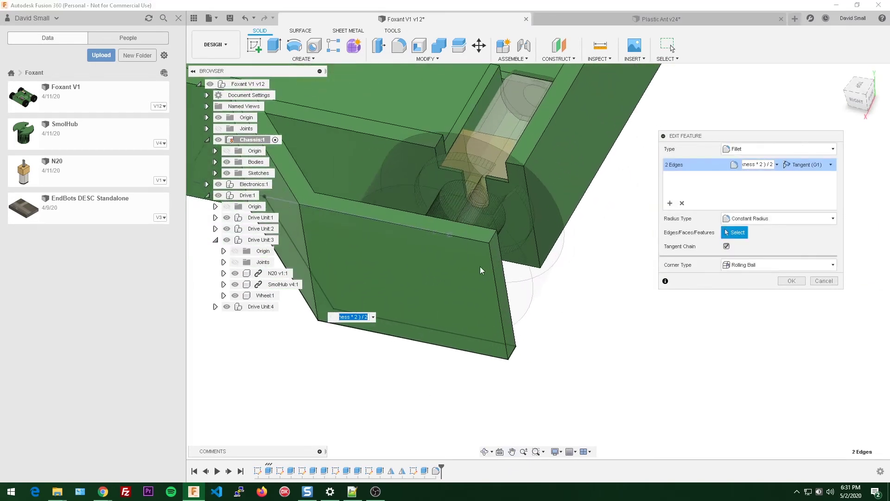
{"action": "left_click", "coordinate": [494, 236]}
{"action": "left_click", "coordinate": [514, 353]}
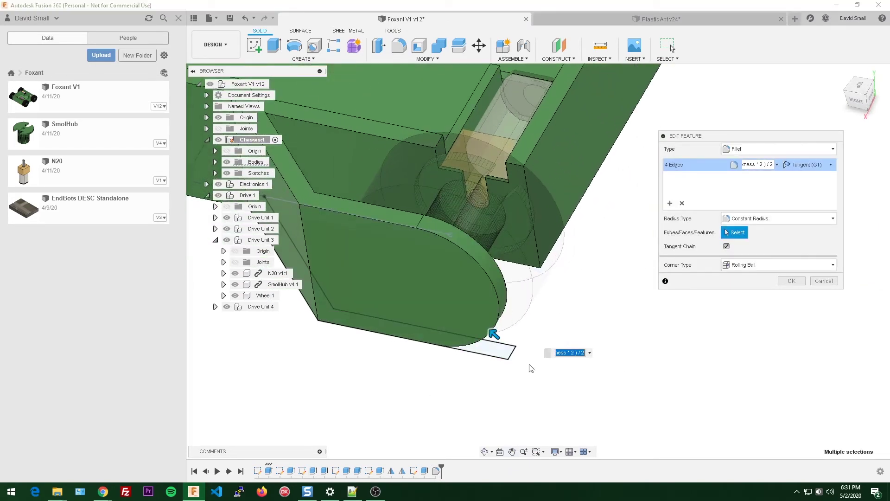
{"action": "scroll", "coordinate": [530, 367], "scroll_direction": "down", "scroll_amount": 3}
{"action": "middle_click_drag", "start_coordinate": [455, 378], "coordinate": [475, 369], "text": "shift"}
{"action": "scroll", "coordinate": [474, 368], "scroll_direction": "down", "scroll_amount": 4}
{"action": "middle_click_drag", "start_coordinate": [412, 367], "coordinate": [583, 324]}
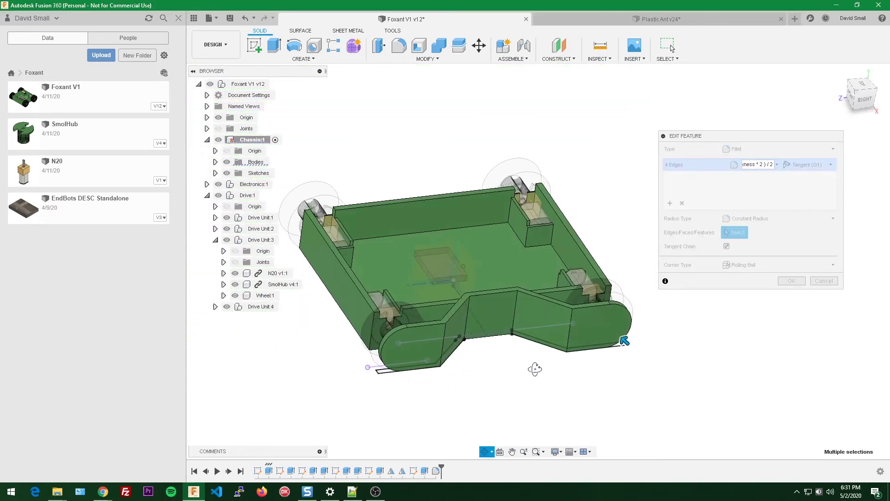
{"action": "key", "text": "Return"}
Step: Start a new fillet on the side arm's rounded-end and top edges
{"action": "scroll", "coordinate": [730, 283], "scroll_direction": "up", "scroll_amount": 2}
{"action": "scroll", "coordinate": [730, 283], "scroll_direction": "up", "scroll_amount": 1}
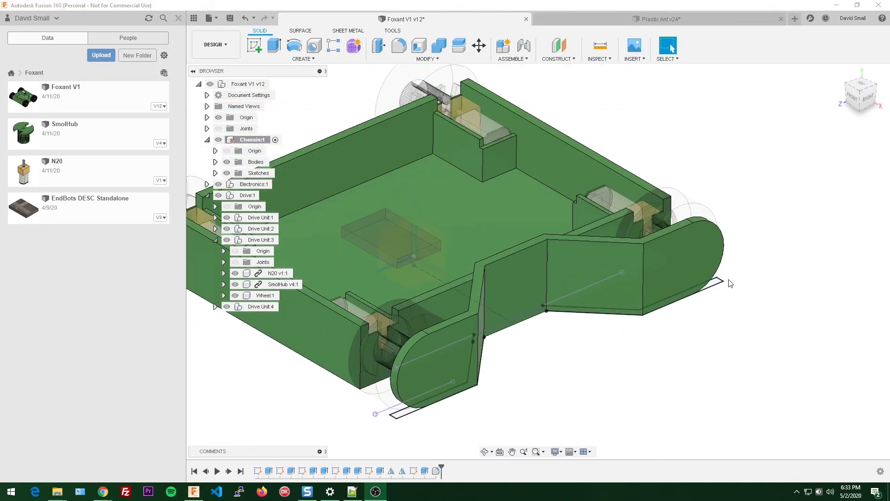
{"action": "scroll", "coordinate": [731, 283], "scroll_direction": "down", "scroll_amount": 3}
{"action": "scroll", "coordinate": [551, 235], "scroll_direction": "up", "scroll_amount": 1}
{"action": "middle_click_drag", "start_coordinate": [551, 234], "coordinate": [571, 218]}
{"action": "scroll", "coordinate": [597, 304], "scroll_direction": "up", "scroll_amount": 2}
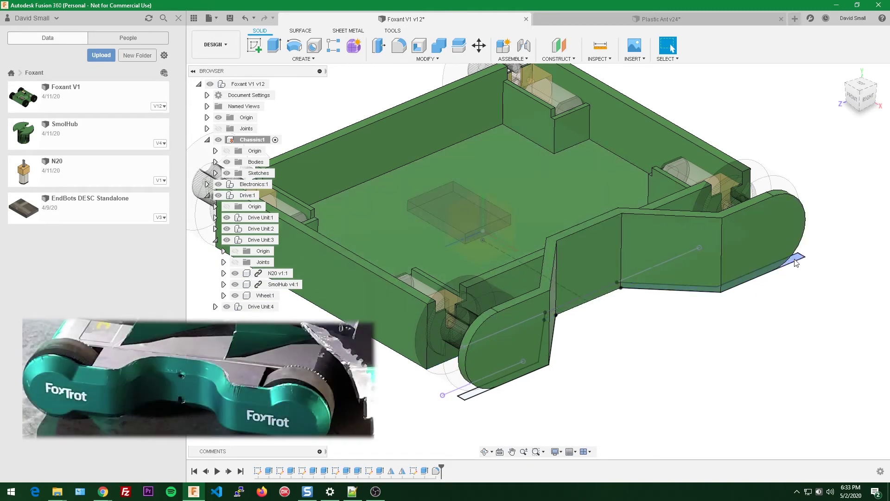
{"action": "scroll", "coordinate": [686, 330], "scroll_direction": "up", "scroll_amount": 1}
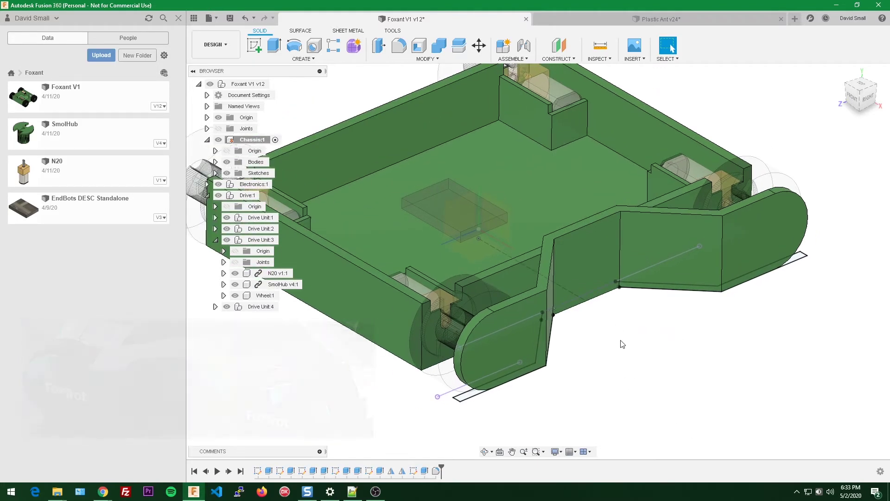
{"action": "key", "text": "f"}
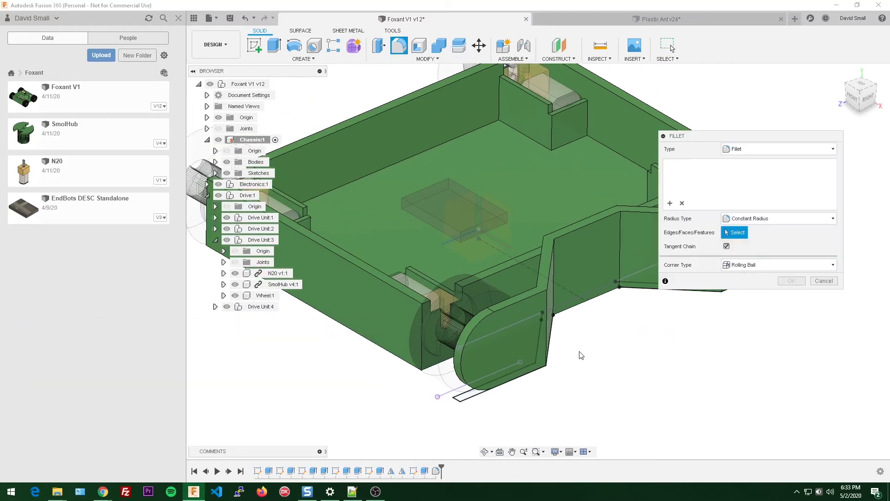
{"action": "left_click", "coordinate": [487, 323]}
{"action": "scroll", "coordinate": [578, 313], "scroll_direction": "up", "scroll_amount": 1}
{"action": "middle_click_drag", "start_coordinate": [579, 313], "coordinate": [556, 233], "text": "shift"}
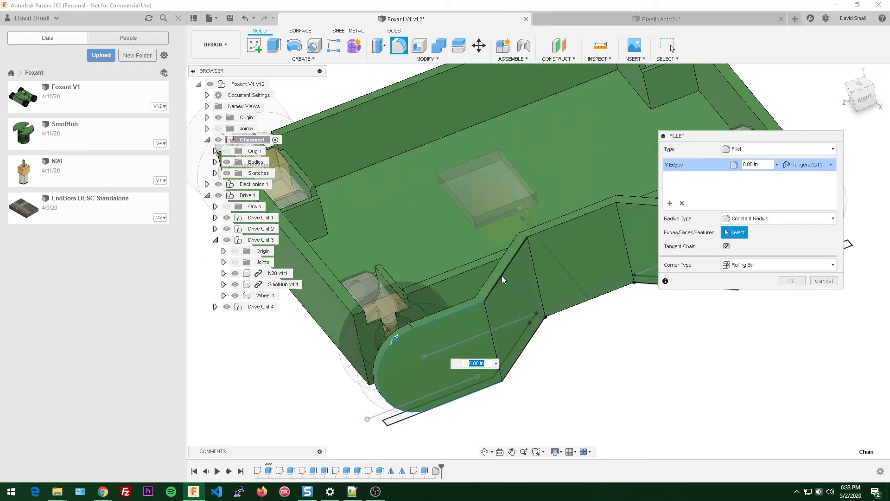
{"action": "left_click", "coordinate": [556, 233]}
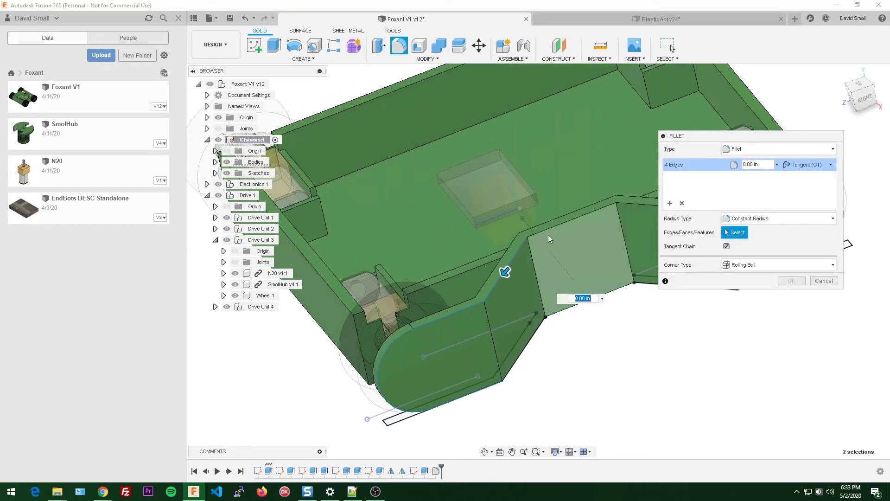
{"action": "left_click", "coordinate": [636, 207]}
Step: Add the remaining arm edges, 12 in total, and apply a 1/8 in fillet radius
{"action": "scroll", "coordinate": [636, 207], "scroll_direction": "down", "scroll_amount": 3}
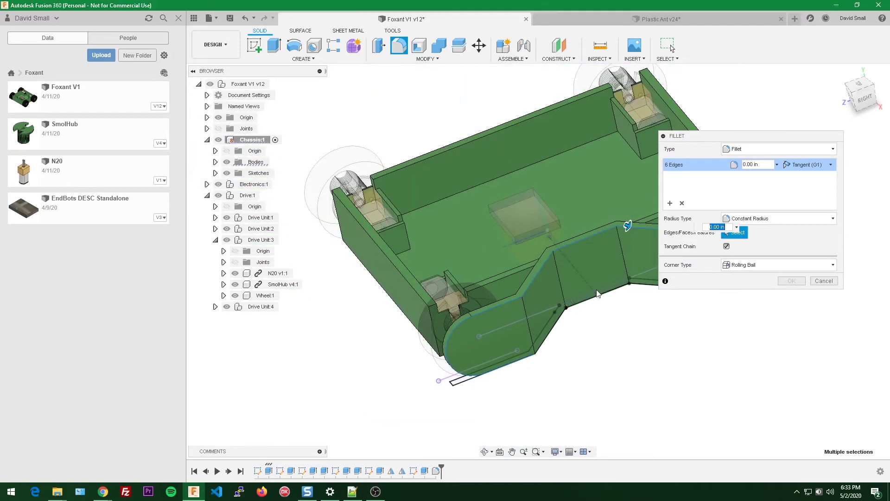
{"action": "scroll", "coordinate": [521, 229], "scroll_direction": "up", "scroll_amount": 3}
{"action": "left_click", "coordinate": [520, 230]}
{"action": "left_click", "coordinate": [521, 227]}
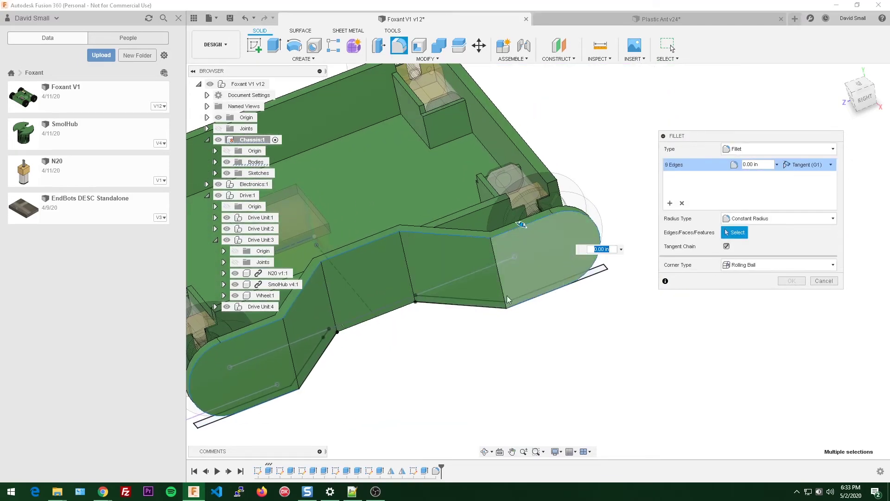
{"action": "left_click", "coordinate": [463, 305]}
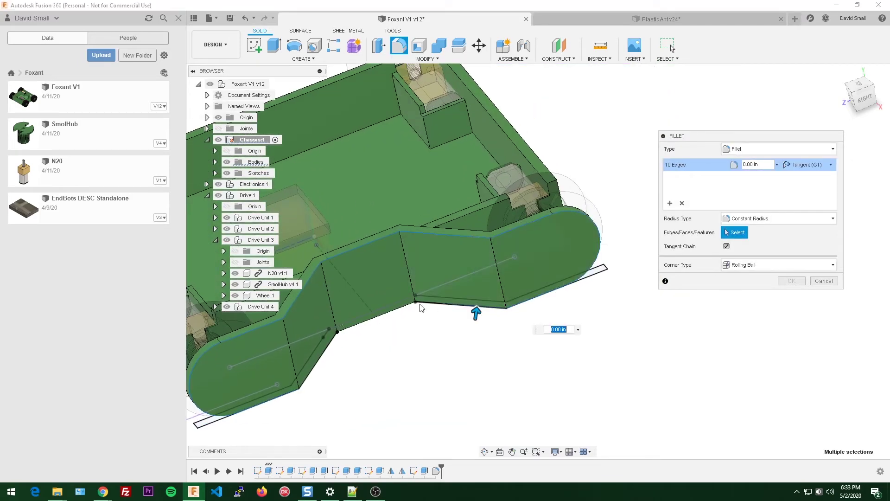
{"action": "left_click", "coordinate": [387, 316]}
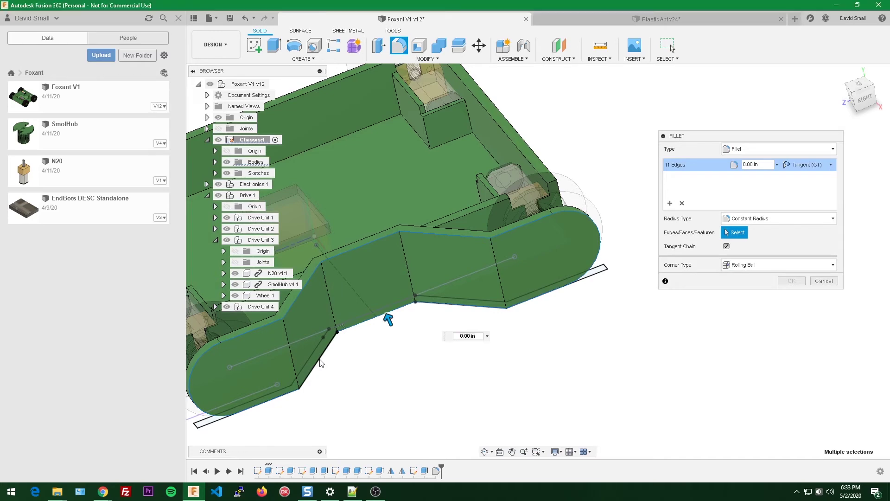
{"action": "left_click", "coordinate": [319, 360]}
{"action": "scroll", "coordinate": [456, 340], "scroll_direction": "up", "scroll_amount": 3}
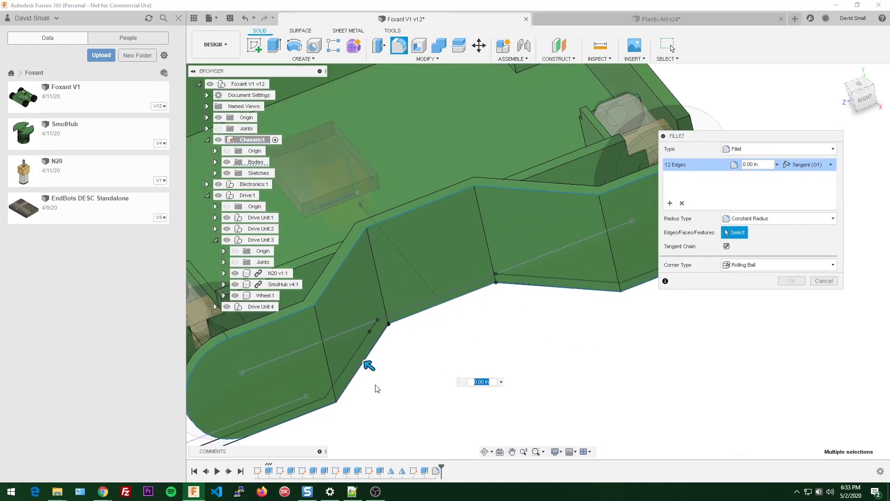
{"action": "mouse_move", "coordinate": [369, 367]}
{"action": "left_mouse_down"}
{"action": "mouse_move", "coordinate": [356, 369]}
{"action": "mouse_move", "coordinate": [365, 367]}
{"action": "left_mouse_up"}
{"action": "scroll", "coordinate": [492, 317], "scroll_direction": "down", "scroll_amount": 3}
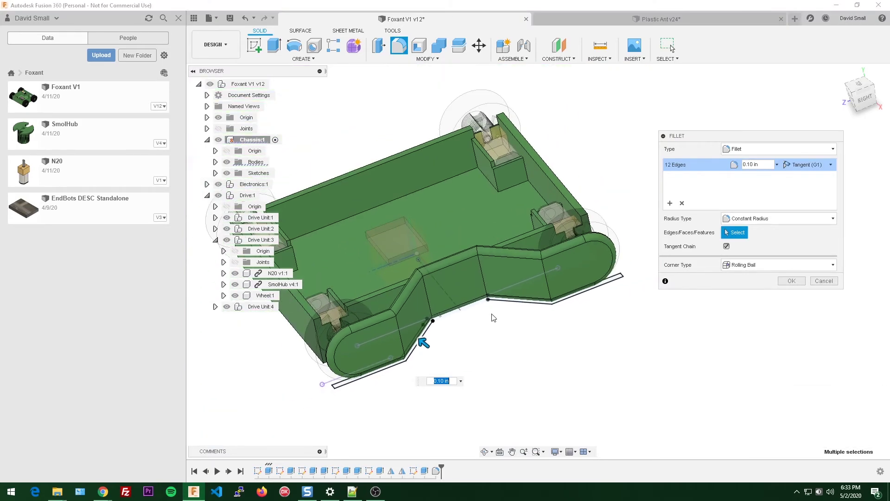
{"action": "middle_click_drag", "start_coordinate": [493, 318], "coordinate": [521, 300], "text": "shift"}
{"action": "scroll", "coordinate": [536, 316], "scroll_direction": "up", "scroll_amount": 3}
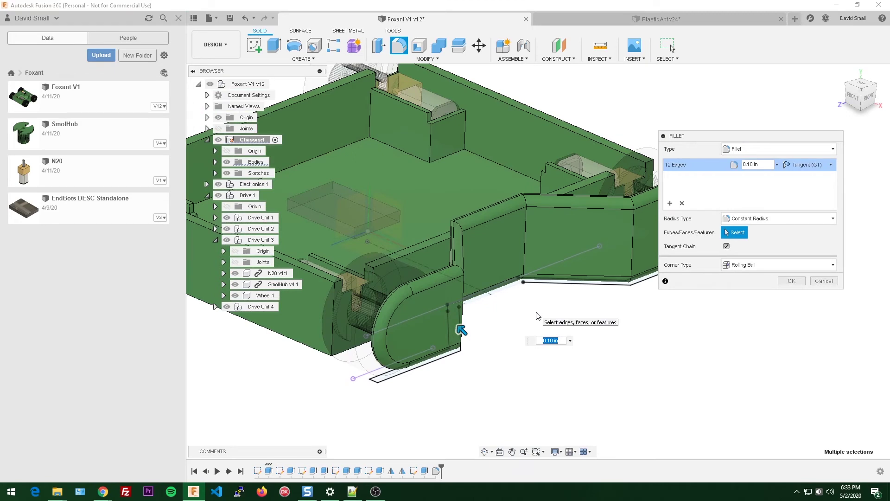
{"action": "key", "text": "Return"}
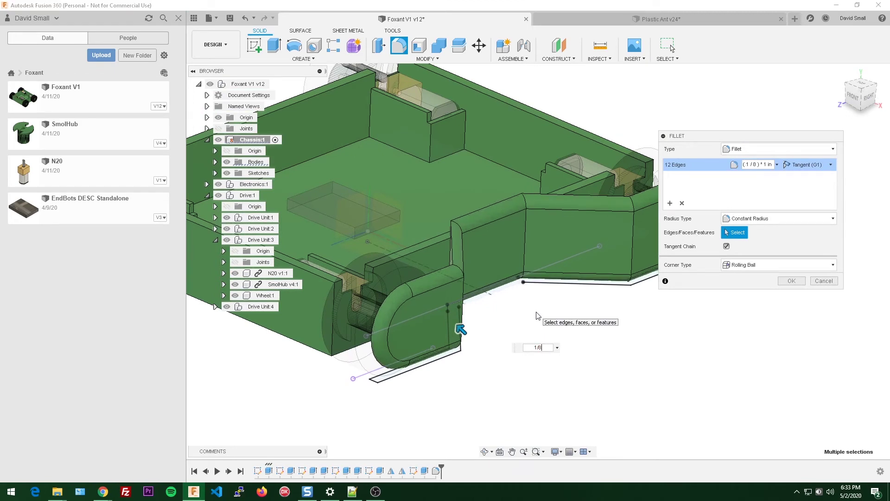
{"action": "key", "text": "Return"}
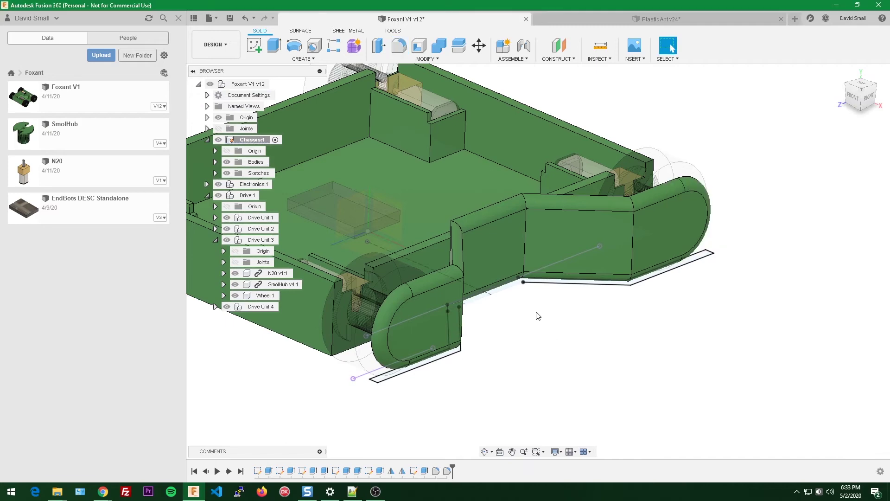
Step: Orbit around the chassis to inspect the filleted side arm from the front
{"action": "scroll", "coordinate": [537, 316], "scroll_direction": "down", "scroll_amount": 3}
{"action": "middle_click_drag", "start_coordinate": [536, 315], "coordinate": [391, 302], "text": "shift"}
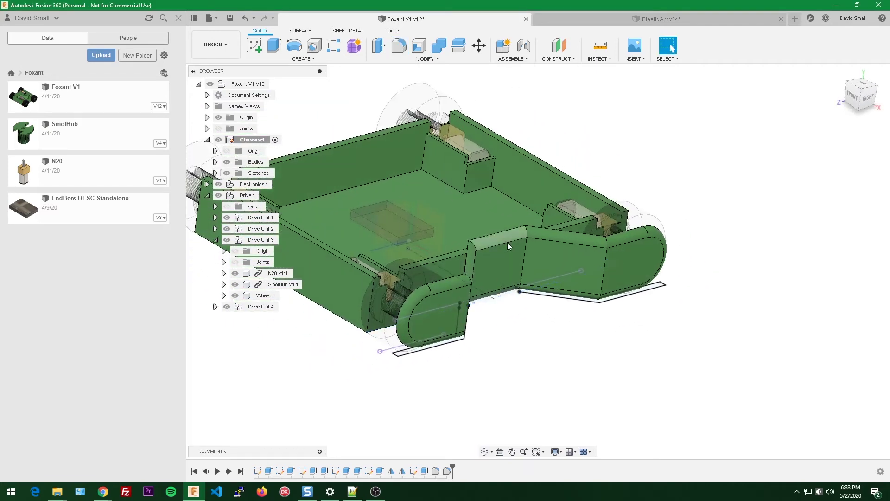
{"action": "scroll", "coordinate": [506, 331], "scroll_direction": "down", "scroll_amount": 2}
{"action": "middle_click_drag", "start_coordinate": [508, 331], "coordinate": [570, 344], "text": "shift"}
{"action": "scroll", "coordinate": [570, 344], "scroll_direction": "up", "scroll_amount": 2}
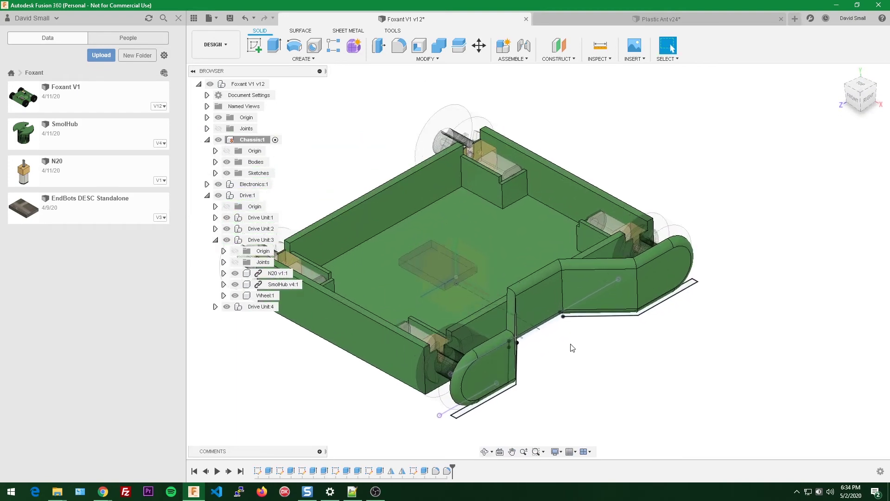
{"action": "scroll", "coordinate": [570, 343], "scroll_direction": "up", "scroll_amount": 1}
{"action": "scroll", "coordinate": [650, 320], "scroll_direction": "down", "scroll_amount": 2}
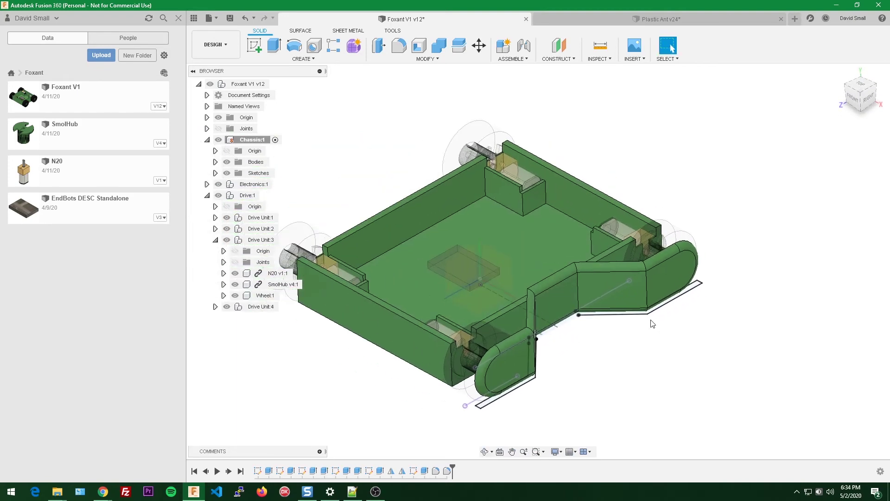
{"action": "middle_click_drag", "start_coordinate": [652, 323], "coordinate": [696, 347]}
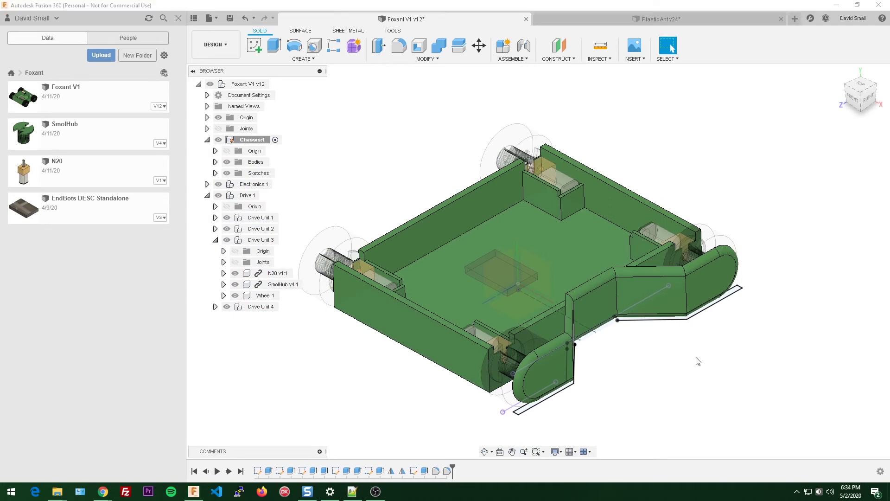
Step: Mirror the side-arm extrude and both fillets across the centre origin plane with Optimized compute
{"action": "type", "text": "s"}
{"action": "type", "text": "mir"}
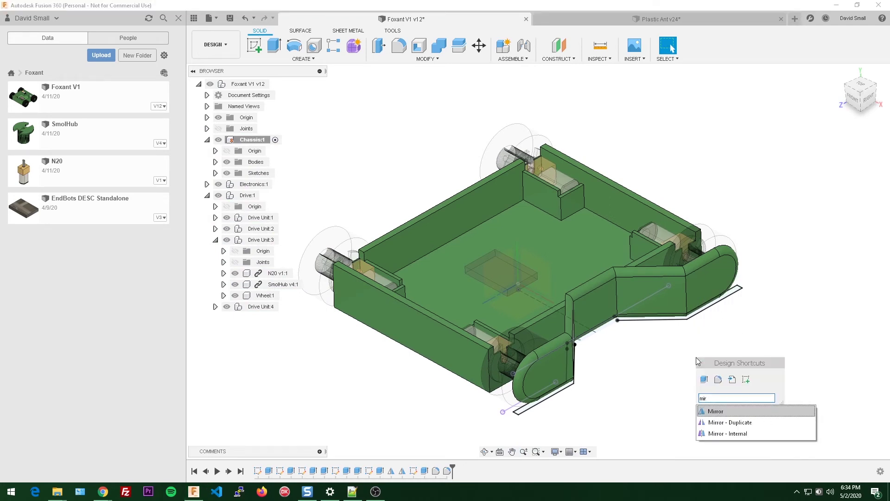
{"action": "key", "text": "Return"}
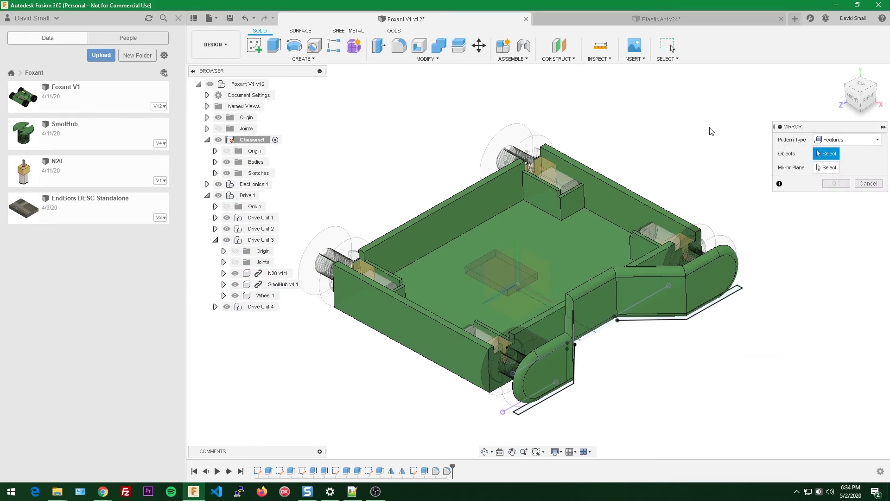
{"action": "left_click", "coordinate": [425, 471]}
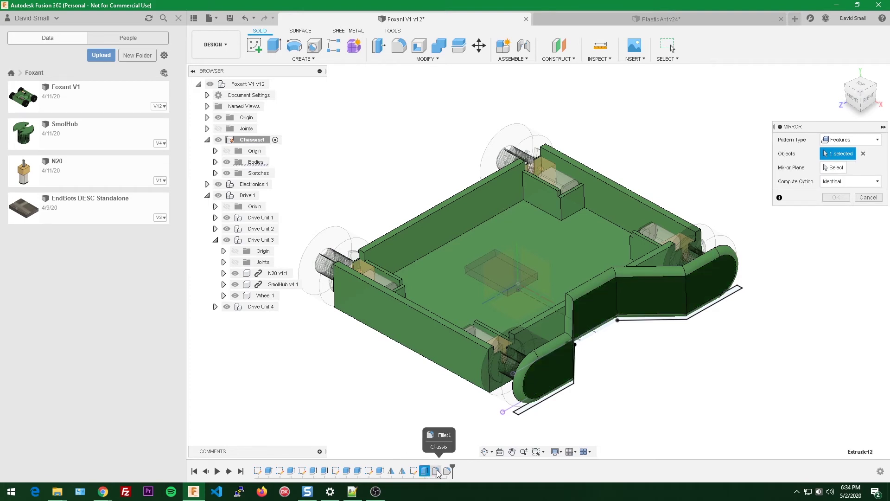
{"action": "left_click", "coordinate": [437, 471]}
{"action": "left_click", "coordinate": [446, 471]}
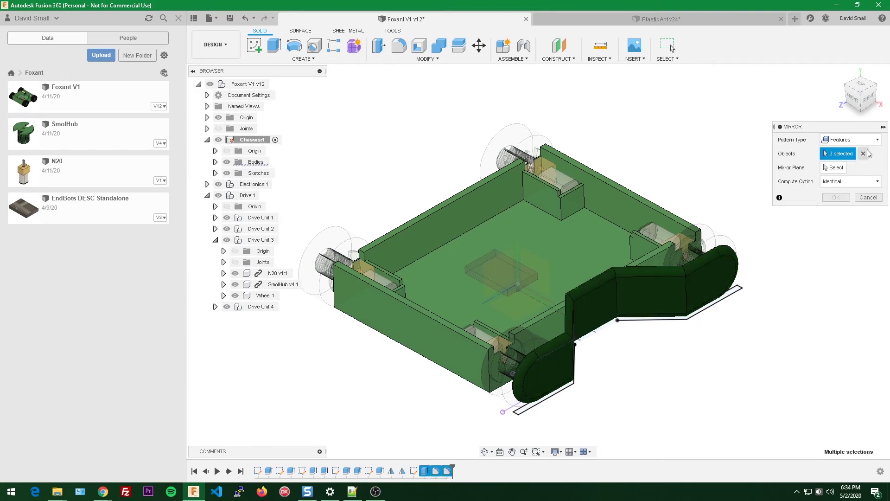
{"action": "left_click", "coordinate": [835, 167]}
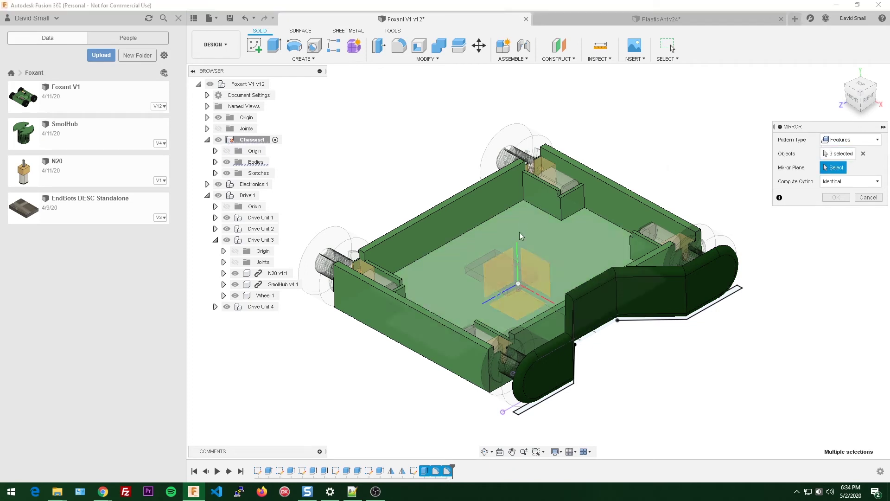
{"action": "left_click", "coordinate": [509, 262]}
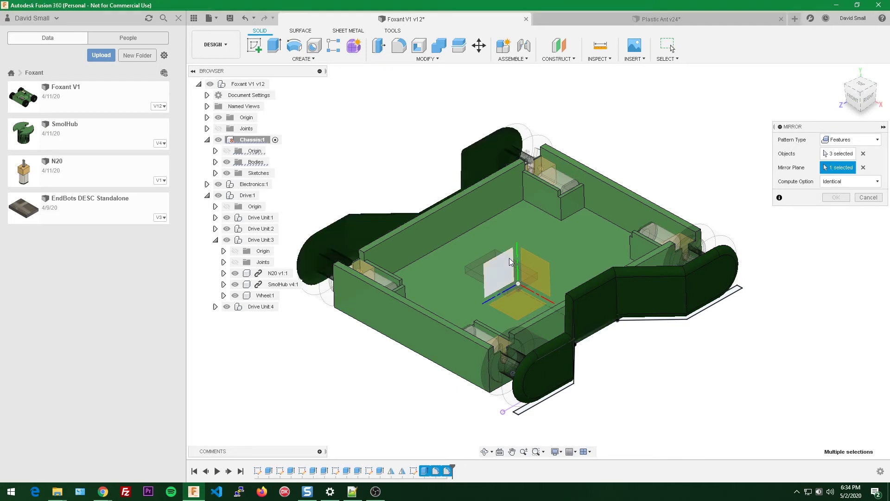
{"action": "left_click", "coordinate": [848, 181]}
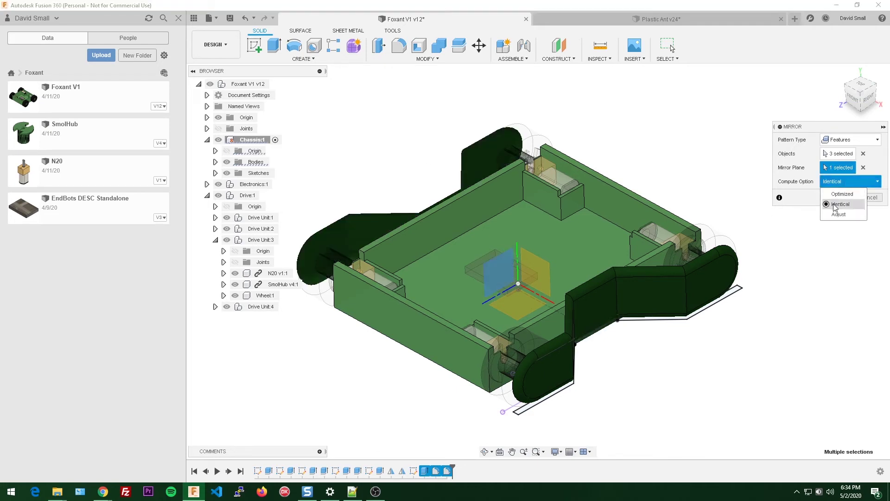
{"action": "left_click", "coordinate": [833, 193]}
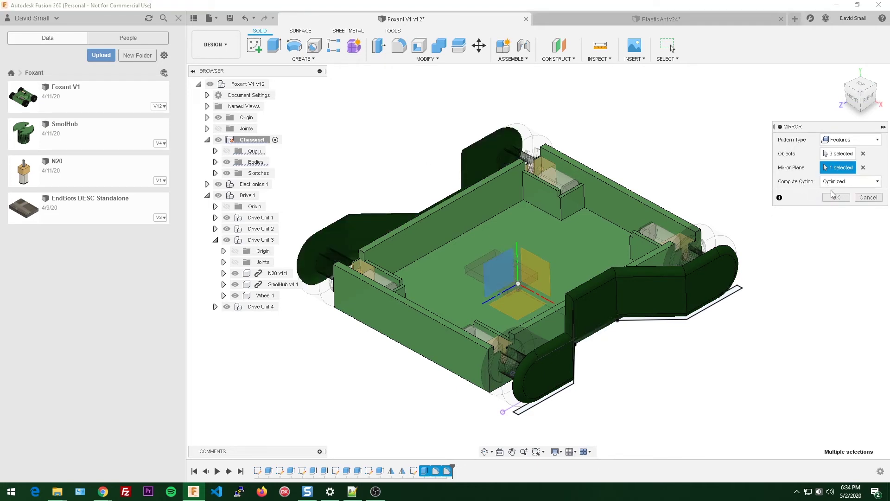
{"action": "left_click", "coordinate": [835, 197]}
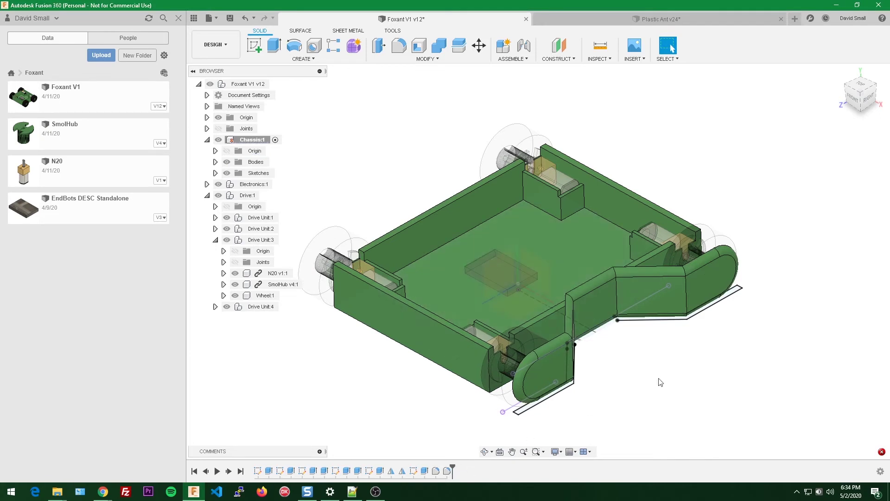
Step: Mirror the side-arm extrude and last fillet across the centre plane using Identical compute
{"action": "type", "text": "smirror"}
{"action": "key", "text": "Return"}
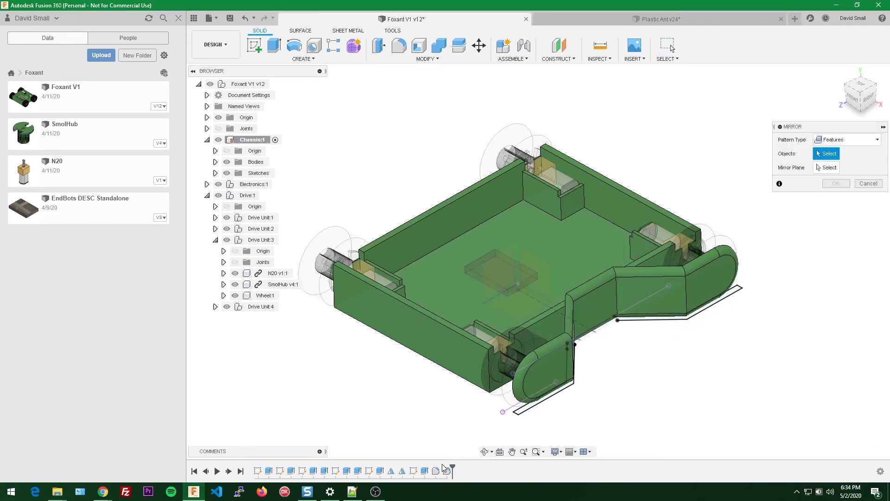
{"action": "left_click", "coordinate": [424, 471]}
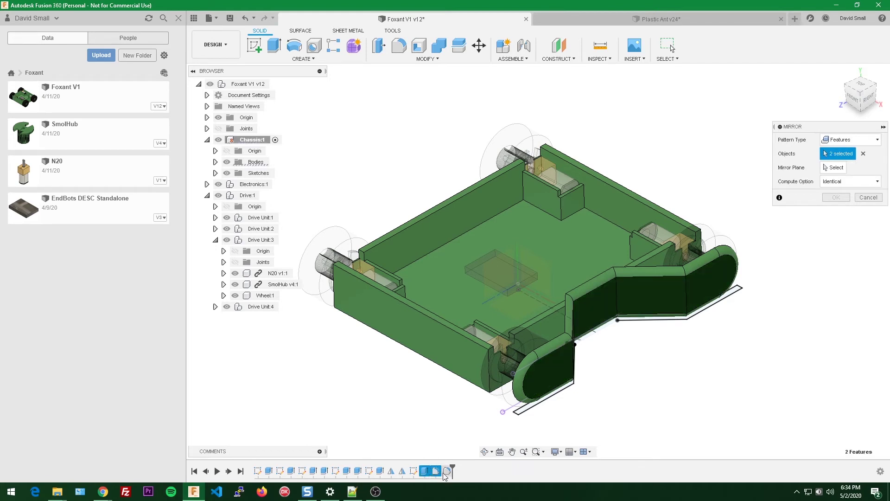
{"action": "left_click", "coordinate": [445, 471]}
{"action": "left_click", "coordinate": [835, 168]}
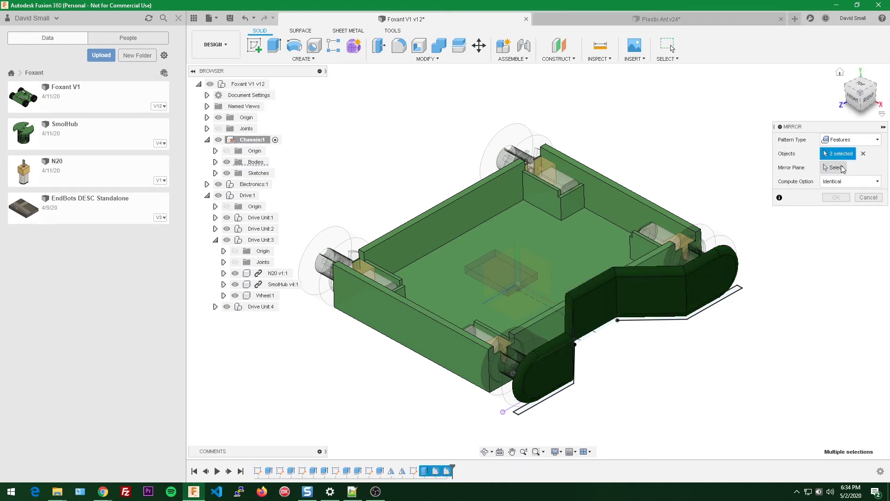
{"action": "left_click", "coordinate": [499, 282]}
{"action": "left_click", "coordinate": [848, 181]}
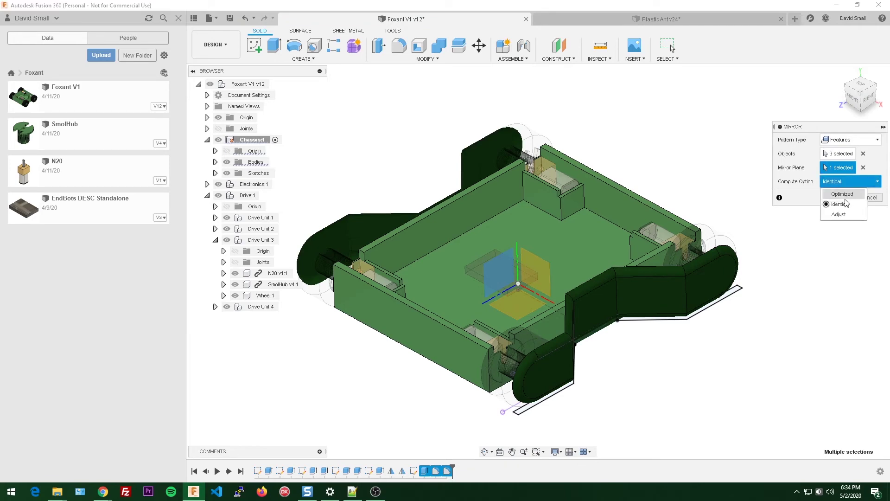
{"action": "left_click", "coordinate": [845, 204]}
{"action": "left_click", "coordinate": [836, 198]}
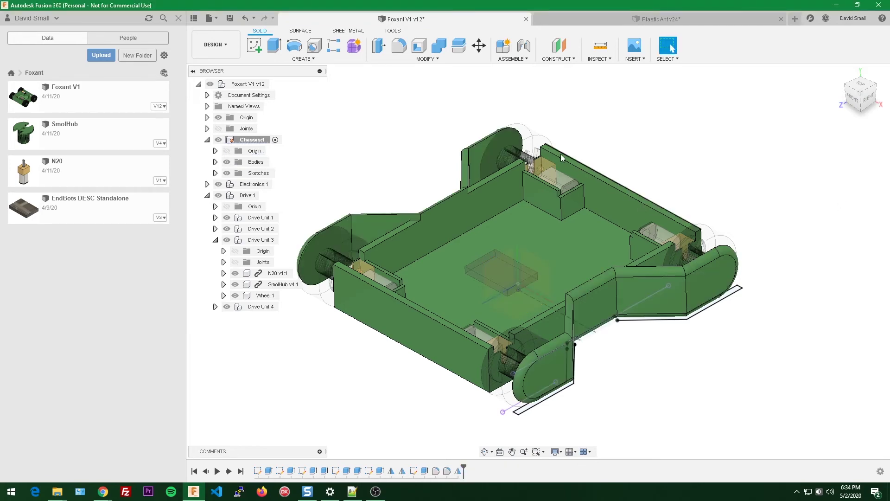
Step: Activate the root assembly, hide the chassis Sketches folder, and orbit to check both arms
{"action": "middle_click_drag", "start_coordinate": [602, 145], "coordinate": [597, 387], "text": "shift"}
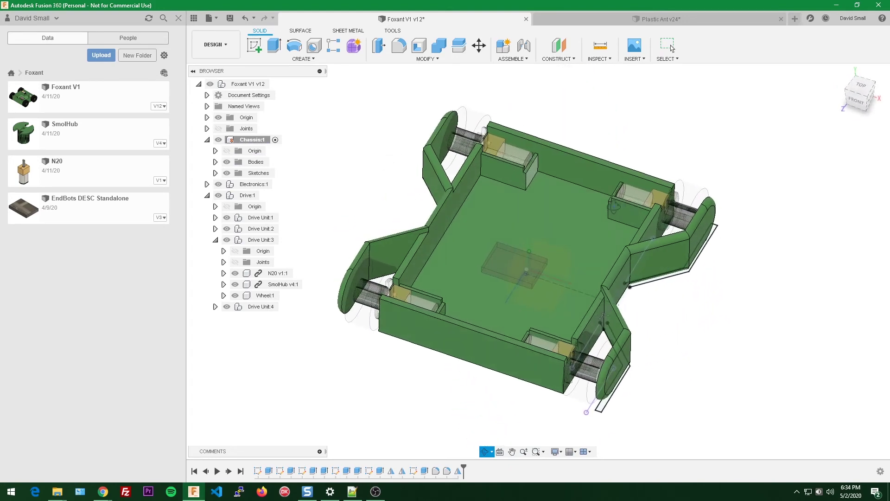
{"action": "left_click", "coordinate": [276, 84]}
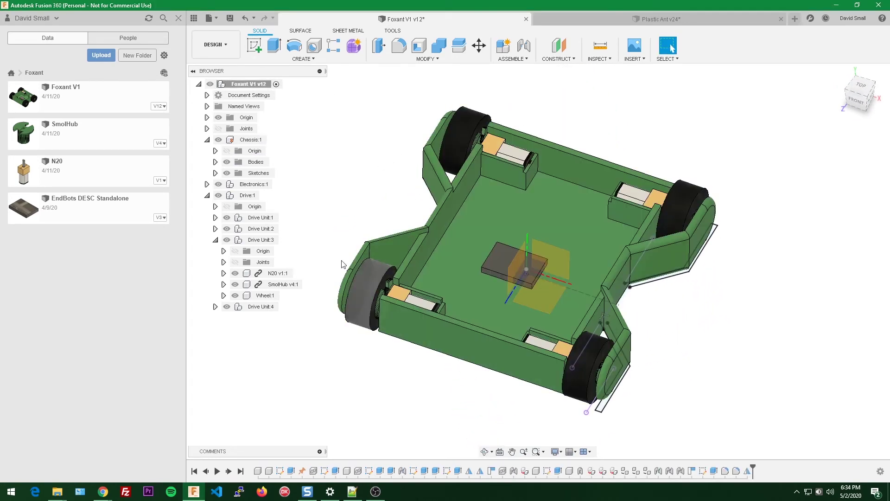
{"action": "left_click", "coordinate": [226, 173]}
{"action": "mouse_move", "coordinate": [411, 154]}
{"action": "middle_mouse_down", "text": "shift"}
{"action": "mouse_move", "coordinate": [411, 164]}
{"action": "mouse_move", "coordinate": [407, 142]}
{"action": "mouse_move", "coordinate": [366, 129]}
{"action": "mouse_move", "coordinate": [405, 143]}
{"action": "mouse_move", "coordinate": [405, 198]}
{"action": "middle_mouse_up", "text": "shift"}
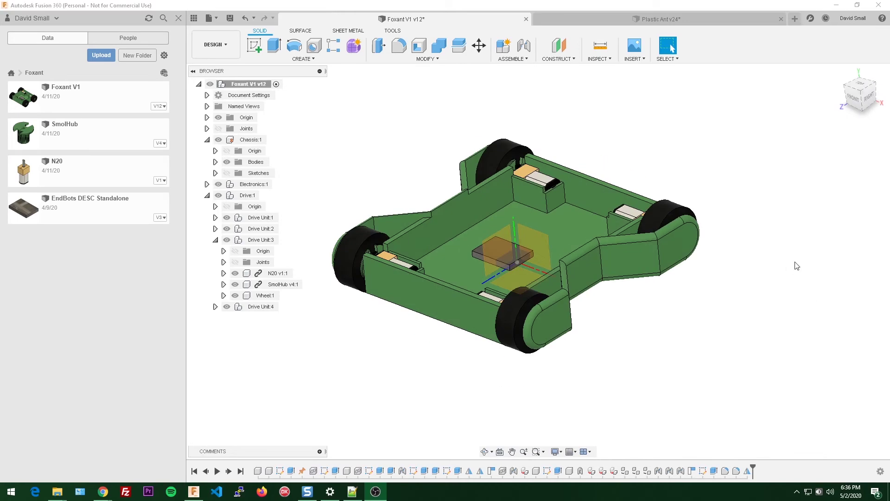
{"action": "scroll", "coordinate": [566, 171], "scroll_direction": "up", "scroll_amount": 2}
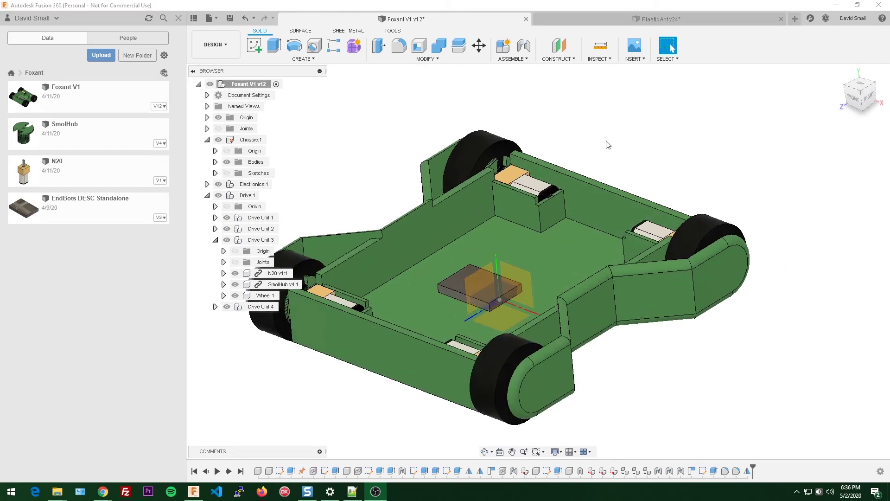
{"action": "scroll", "coordinate": [595, 137], "scroll_direction": "down", "scroll_amount": 3}
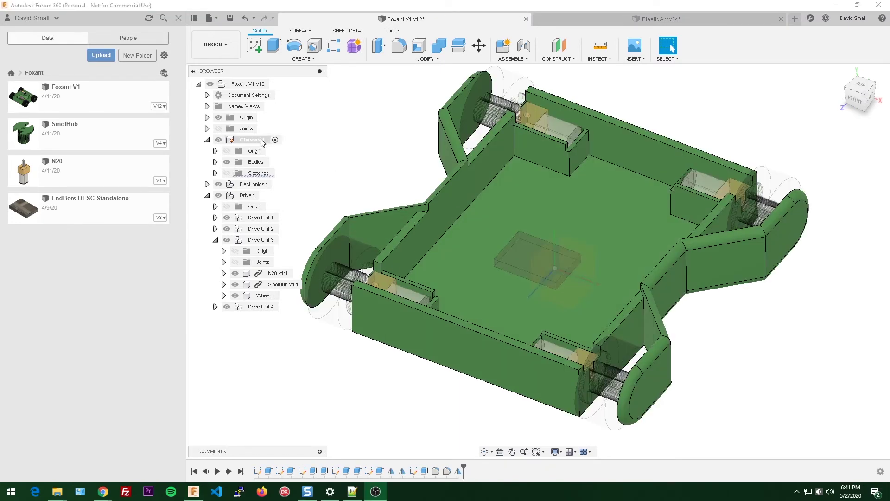
Step: Start a new sketch on the side origin plane through the chassis, then tilt to a 3D view
{"action": "left_click", "coordinate": [254, 45]}
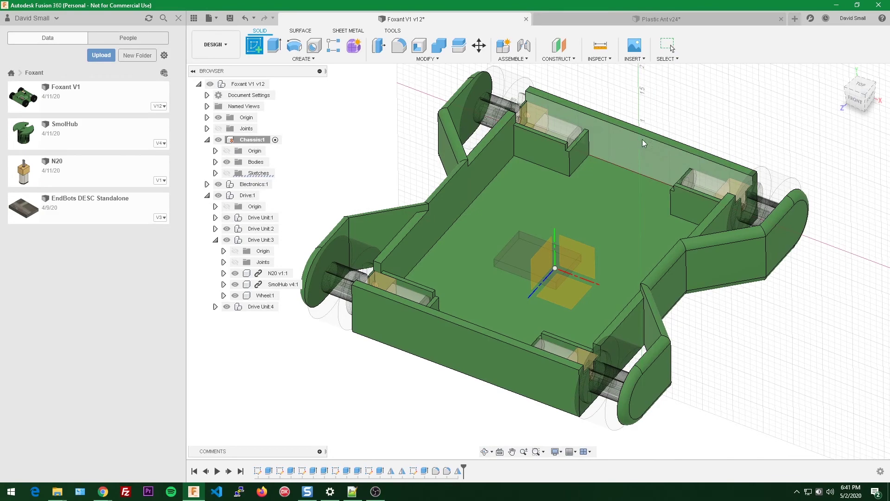
{"action": "scroll", "coordinate": [592, 151], "scroll_direction": "up", "scroll_amount": 1}
{"action": "middle_click_drag", "start_coordinate": [595, 151], "coordinate": [568, 151], "text": "shift"}
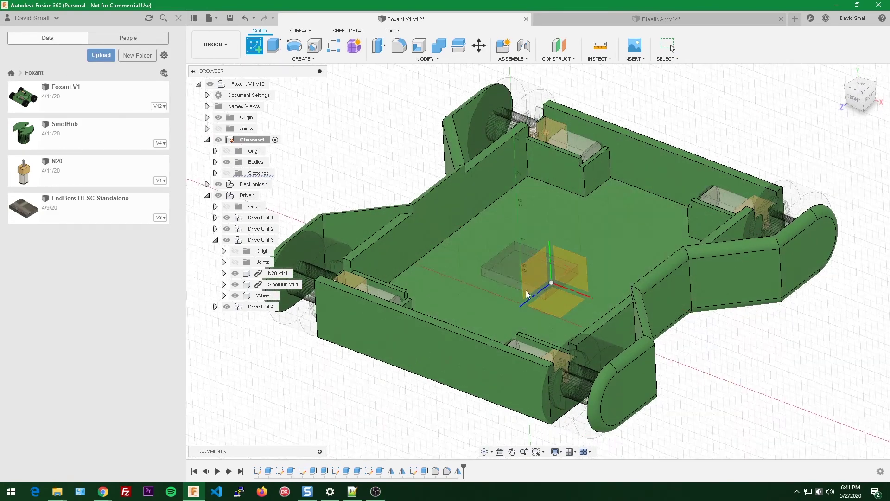
{"action": "left_click", "coordinate": [537, 261]}
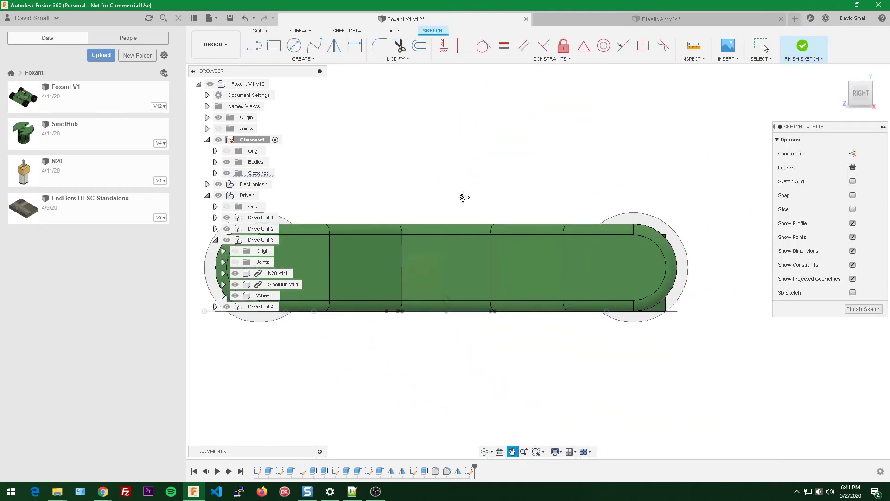
{"action": "middle_click_drag", "start_coordinate": [671, 175], "coordinate": [654, 227], "text": "shift"}
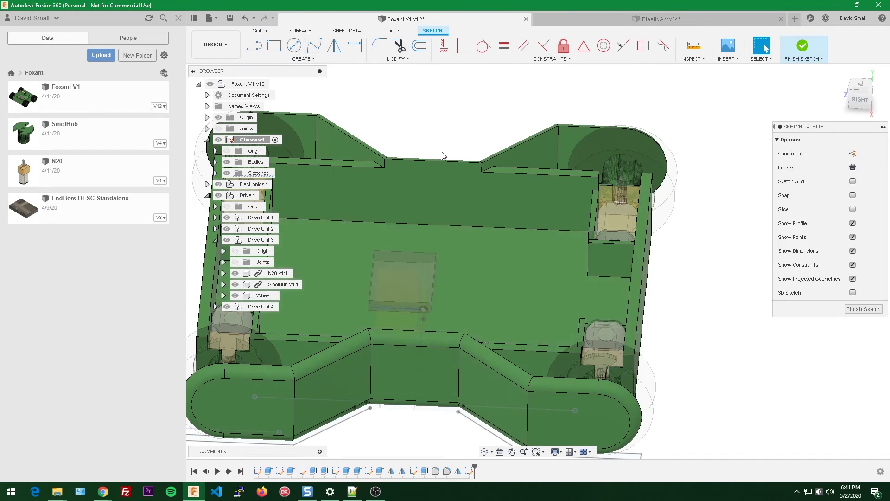
Step: Project the chassis floor face and two wall faces into the sketch
{"action": "key", "text": "p"}
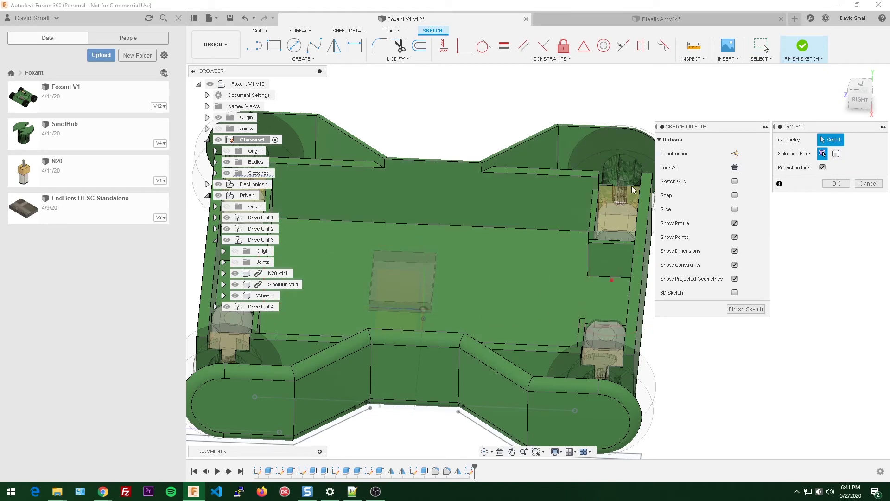
{"action": "middle_click_drag", "start_coordinate": [538, 282], "coordinate": [555, 300], "text": "shift"}
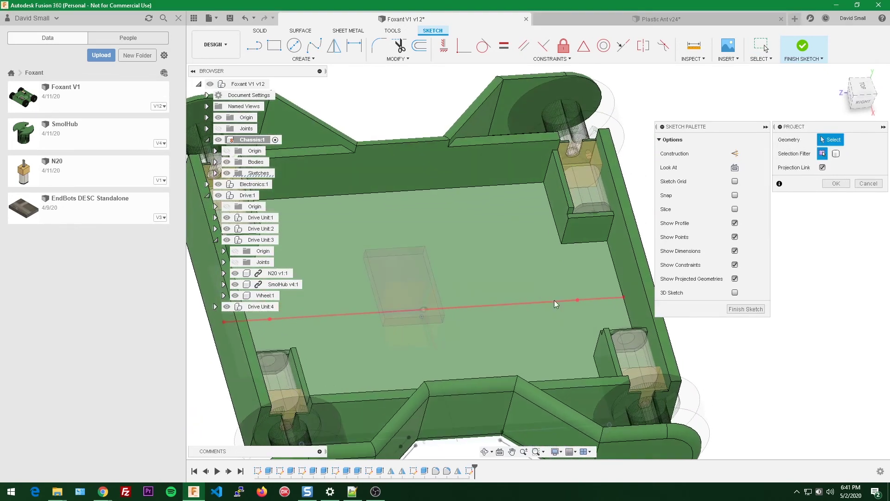
{"action": "left_click", "coordinate": [576, 276]}
{"action": "scroll", "coordinate": [631, 241], "scroll_direction": "up", "scroll_amount": 3}
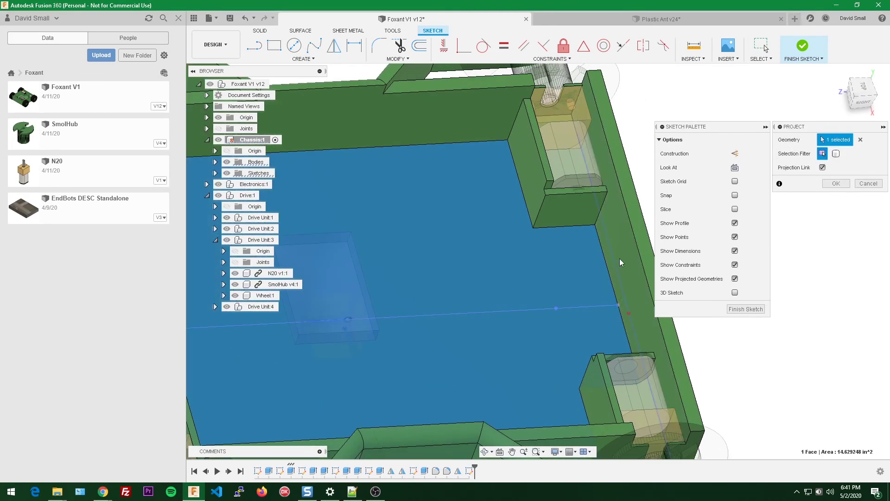
{"action": "left_click", "coordinate": [619, 258]}
{"action": "middle_click_drag", "start_coordinate": [619, 258], "coordinate": [575, 258], "text": "shift"}
{"action": "left_click", "coordinate": [566, 262]}
{"action": "scroll", "coordinate": [538, 242], "scroll_direction": "down", "scroll_amount": 3}
{"action": "left_click", "coordinate": [835, 183]}
Step: Draw two line segments, the first rising steeply from the projected floor edge
{"action": "scroll", "coordinate": [626, 200], "scroll_direction": "up", "scroll_amount": 4}
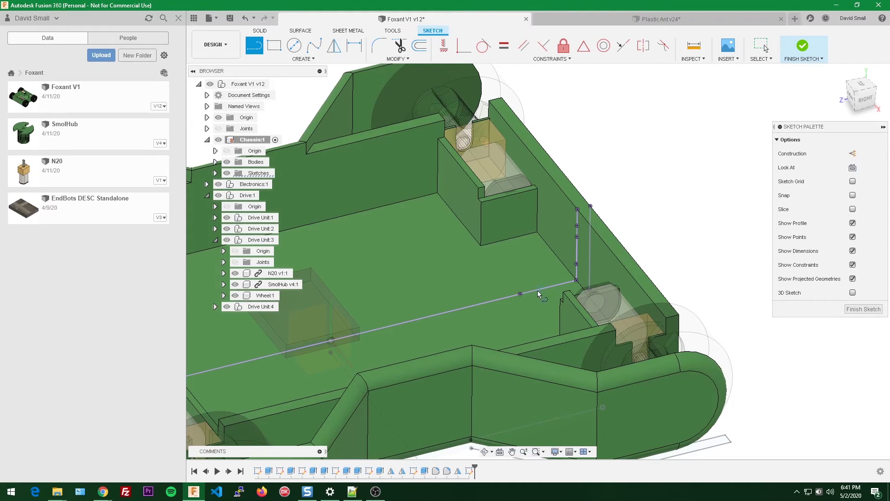
{"action": "left_click", "coordinate": [539, 284]}
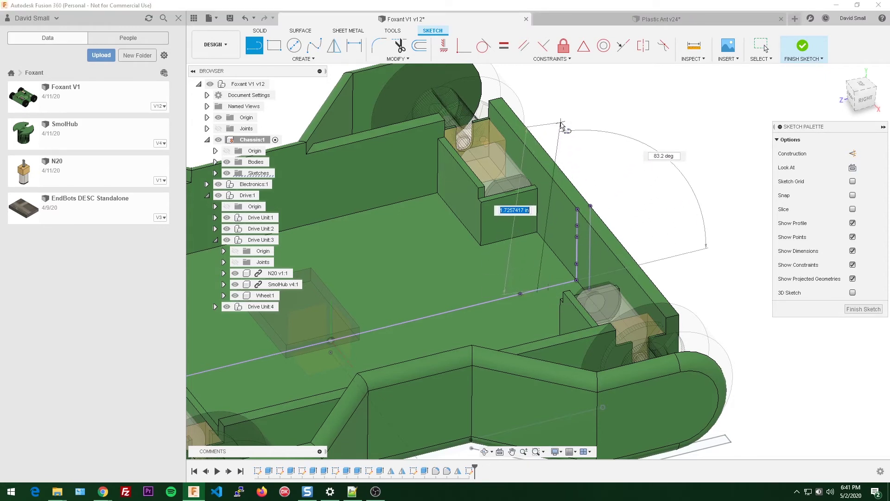
{"action": "left_click", "coordinate": [561, 124]}
{"action": "left_click", "coordinate": [641, 103]}
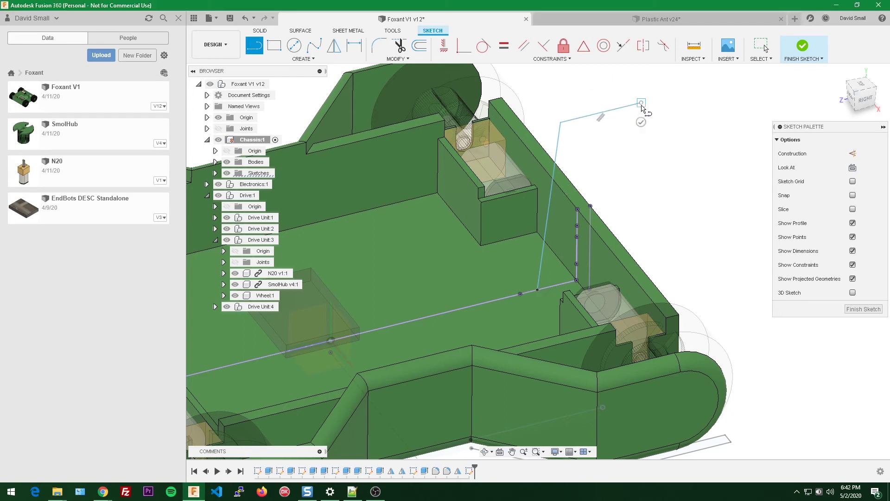
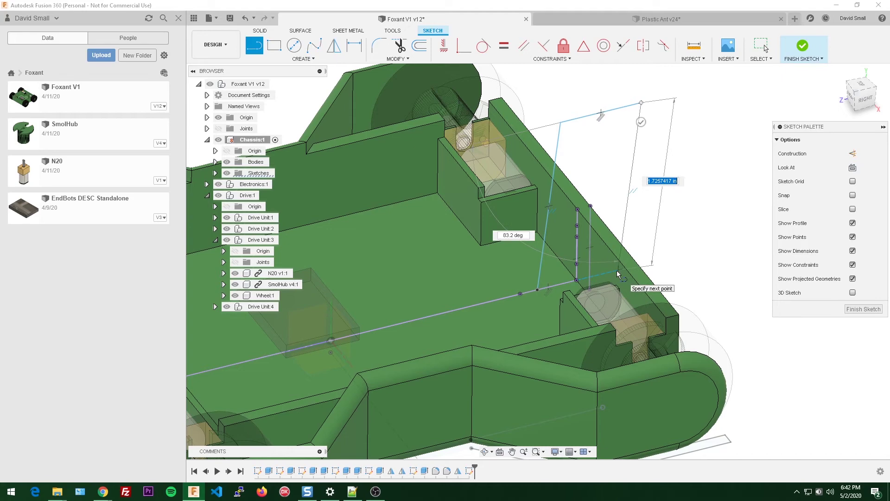
Step: Close the quadrilateral tab outline and orbit to a low side view of the chassis
{"action": "left_click", "coordinate": [618, 274]}
{"action": "key", "text": "Escape"}
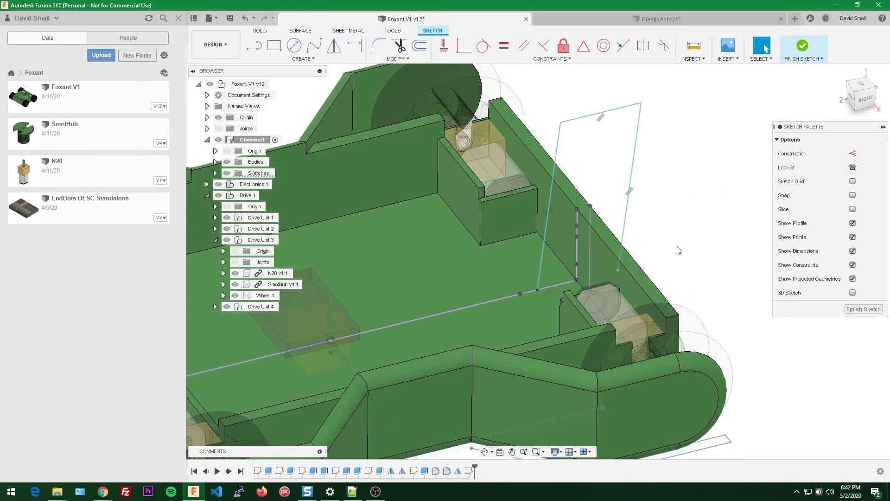
{"action": "scroll", "coordinate": [675, 207], "scroll_direction": "down", "scroll_amount": 2}
{"action": "mouse_move", "coordinate": [674, 208]}
{"action": "middle_mouse_down", "text": "shift"}
{"action": "mouse_move", "coordinate": [668, 182]}
{"action": "mouse_move", "coordinate": [632, 175]}
{"action": "mouse_move", "coordinate": [638, 185]}
{"action": "mouse_move", "coordinate": [676, 180]}
{"action": "mouse_move", "coordinate": [635, 192]}
{"action": "middle_mouse_up", "text": "shift"}
{"action": "scroll", "coordinate": [634, 350], "scroll_direction": "up", "scroll_amount": 4}
Step: Draw a closing line from the existing sketch point to seal the slanted tab profile
{"action": "key", "text": "l"}
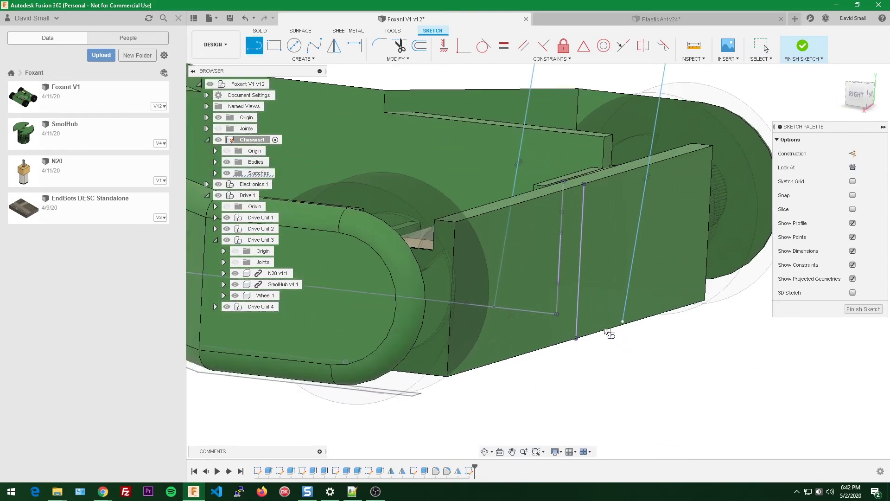
{"action": "left_click", "coordinate": [557, 317]}
{"action": "left_click", "coordinate": [622, 322]}
{"action": "scroll", "coordinate": [669, 390], "scroll_direction": "down", "scroll_amount": 4}
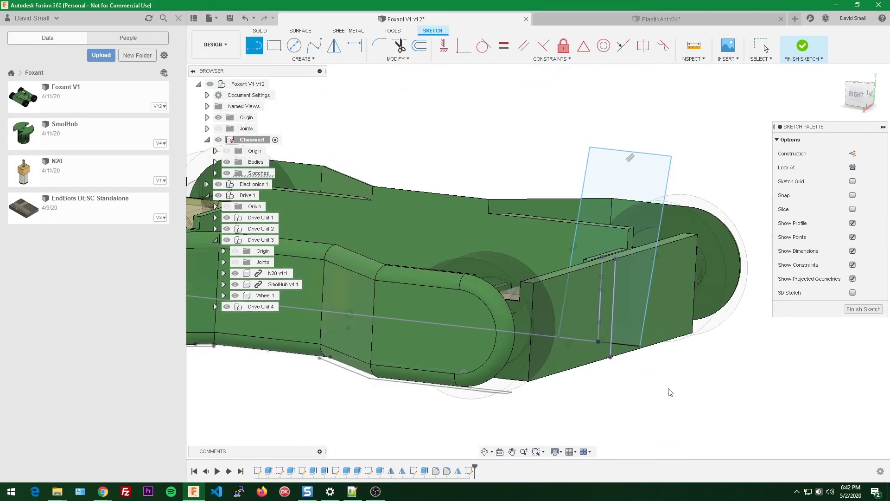
{"action": "key", "text": "Escape"}
Step: View the right side and check that the slanted tab selects as one profile
{"action": "middle_click_drag", "start_coordinate": [665, 365], "coordinate": [534, 263], "text": "shift"}
{"action": "left_click", "coordinate": [586, 186]}
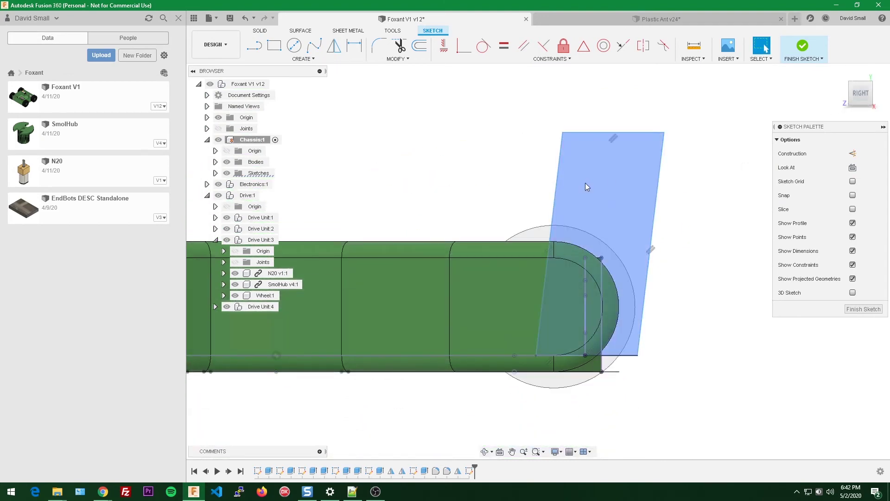
{"action": "left_click", "coordinate": [713, 180]}
{"action": "scroll", "coordinate": [702, 167], "scroll_direction": "up", "scroll_amount": 1}
Step: Draw a small center-diameter circle near the top of the tab and adjust its position and size
{"action": "key", "text": "s"}
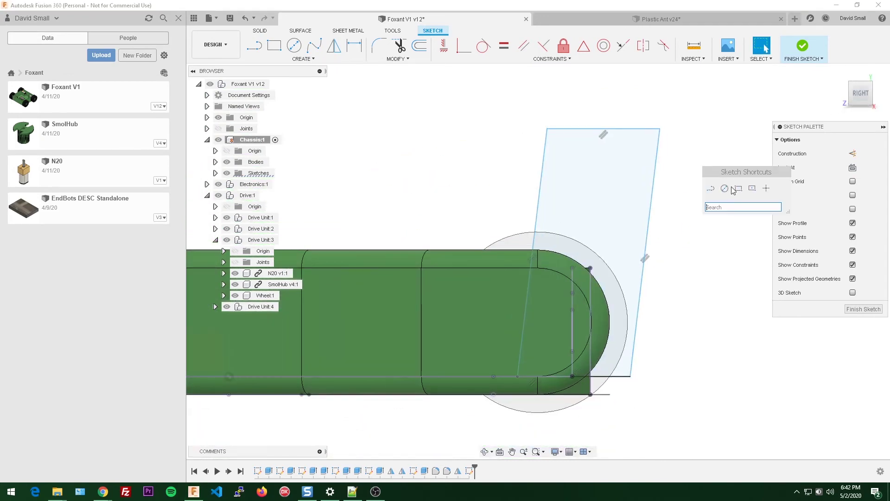
{"action": "left_click", "coordinate": [730, 189]}
{"action": "left_click", "coordinate": [595, 162]}
{"action": "left_click", "coordinate": [610, 161]}
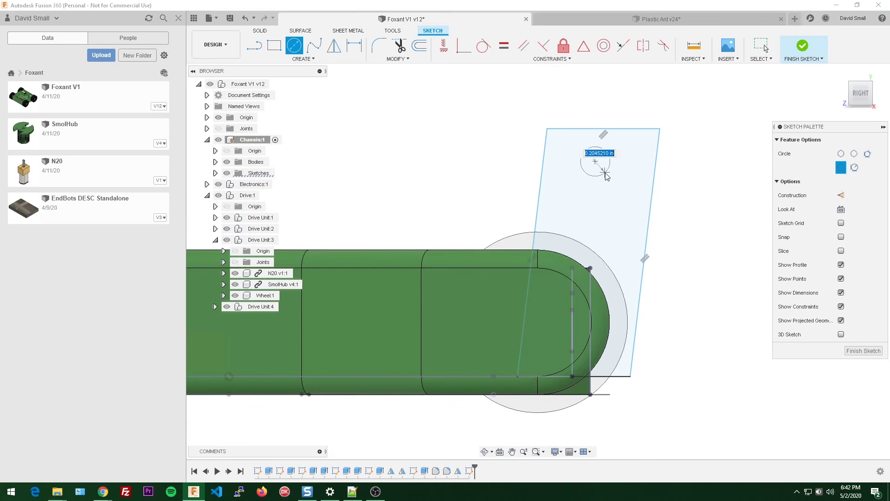
{"action": "key", "text": "Escape"}
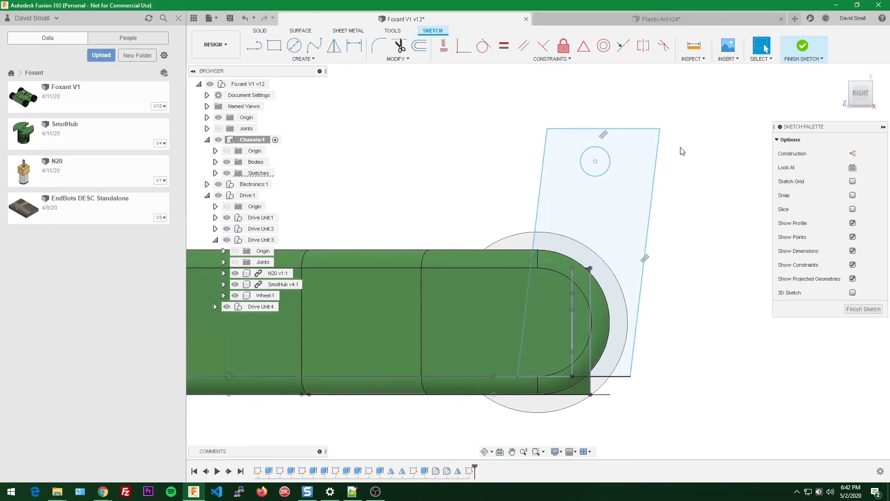
{"action": "scroll", "coordinate": [704, 264], "scroll_direction": "up", "scroll_amount": 1}
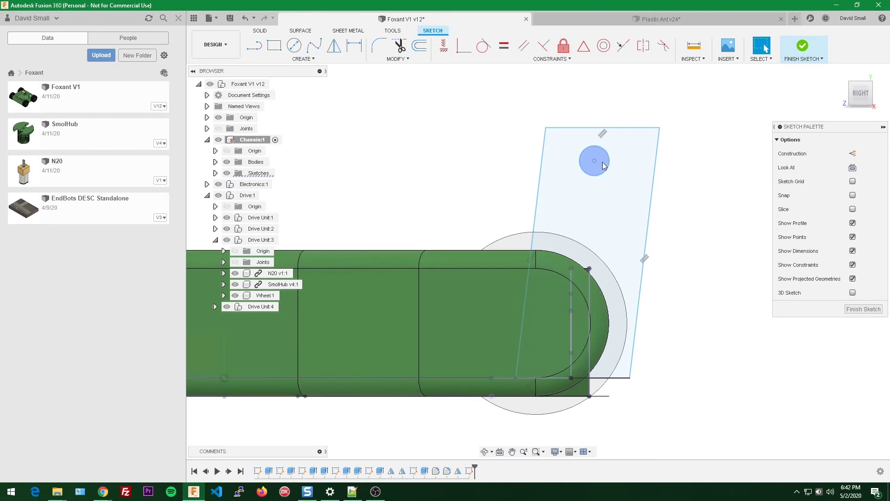
{"action": "left_click_drag", "start_coordinate": [594, 160], "coordinate": [598, 162]}
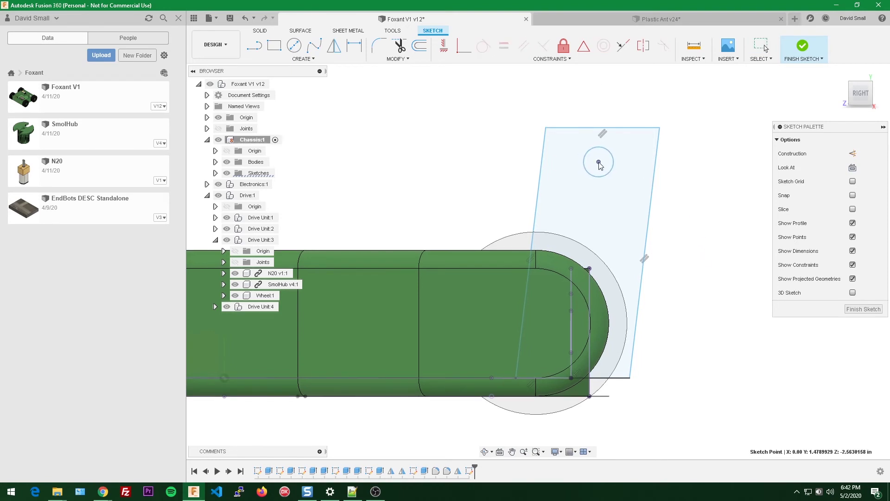
{"action": "scroll", "coordinate": [696, 149], "scroll_direction": "up", "scroll_amount": 1}
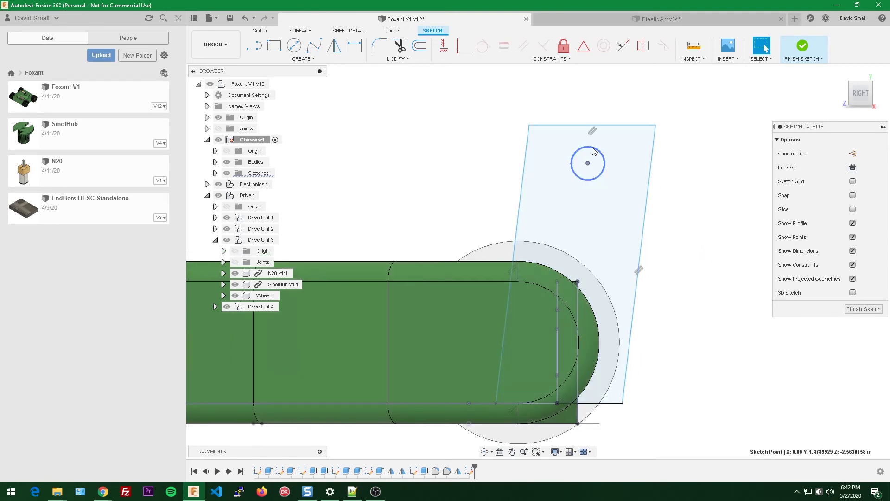
{"action": "left_click_drag", "start_coordinate": [594, 151], "coordinate": [595, 158]}
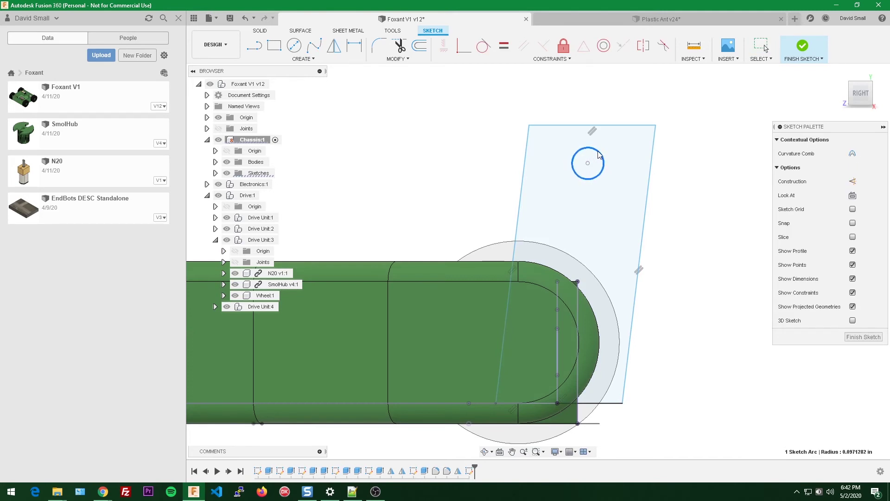
{"action": "left_click", "coordinate": [690, 159]}
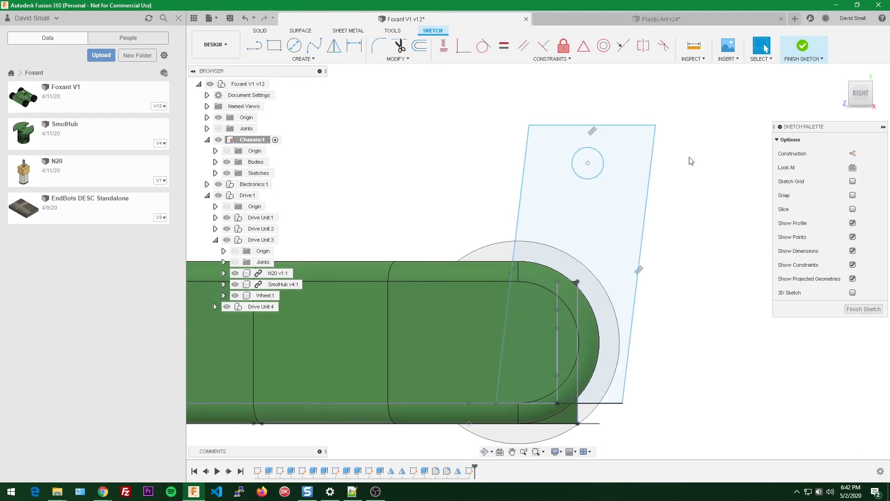
Step: Dimension the hole circle's diameter as .138 + slipFit
{"action": "left_click", "coordinate": [603, 171]}
{"action": "key", "text": "d"}
{"action": "left_click", "coordinate": [679, 200]}
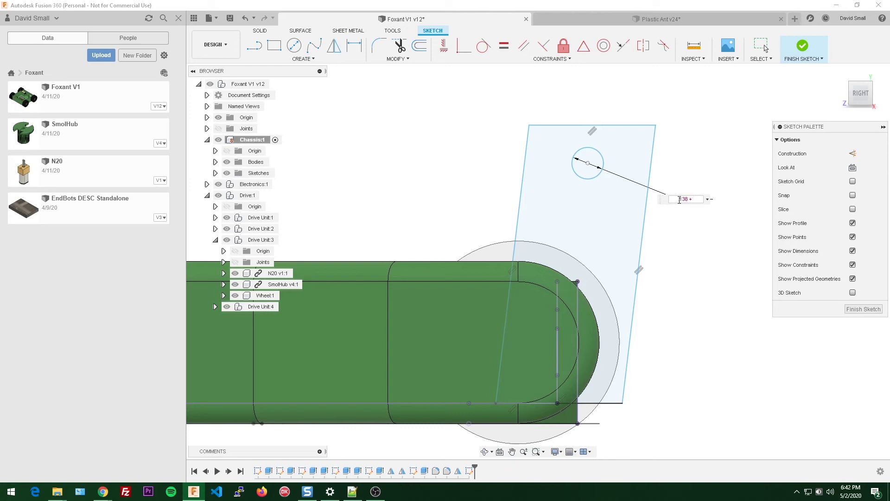
{"action": "type", "text": "sl"}
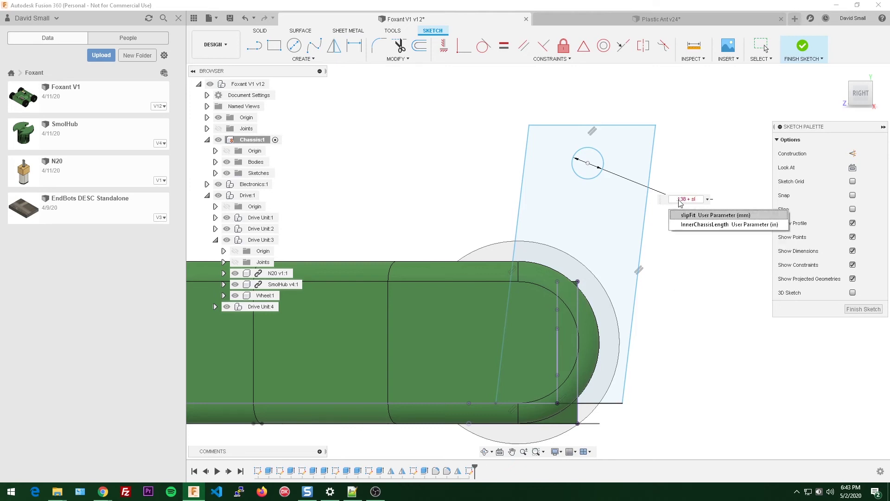
{"action": "key", "text": "Tab"}
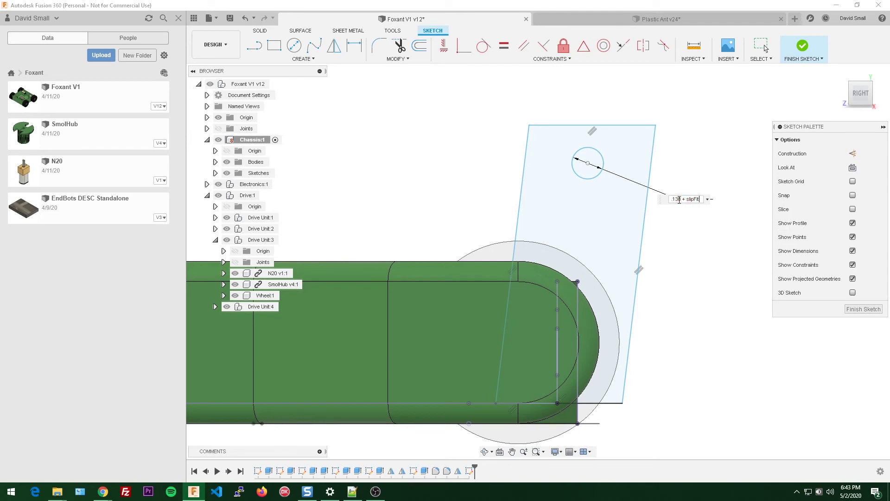
{"action": "key", "text": "Return"}
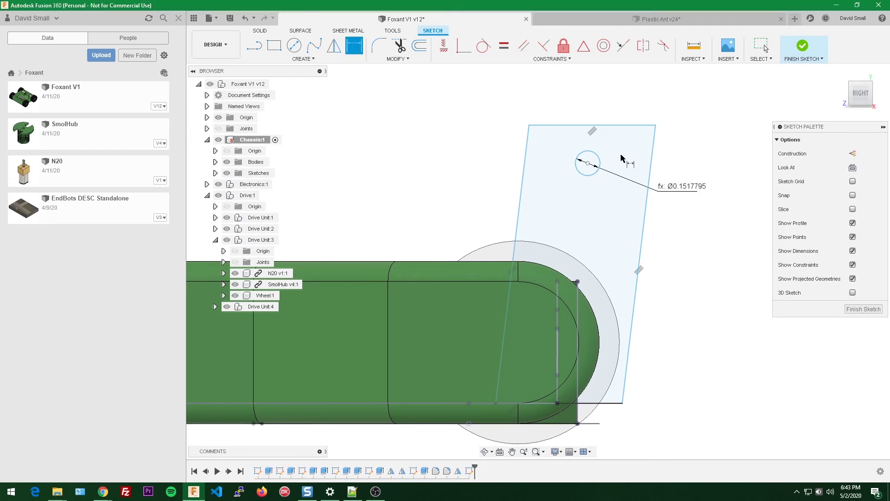
{"action": "key", "text": "Escape"}
{"action": "scroll", "coordinate": [661, 98], "scroll_direction": "down", "scroll_amount": 1}
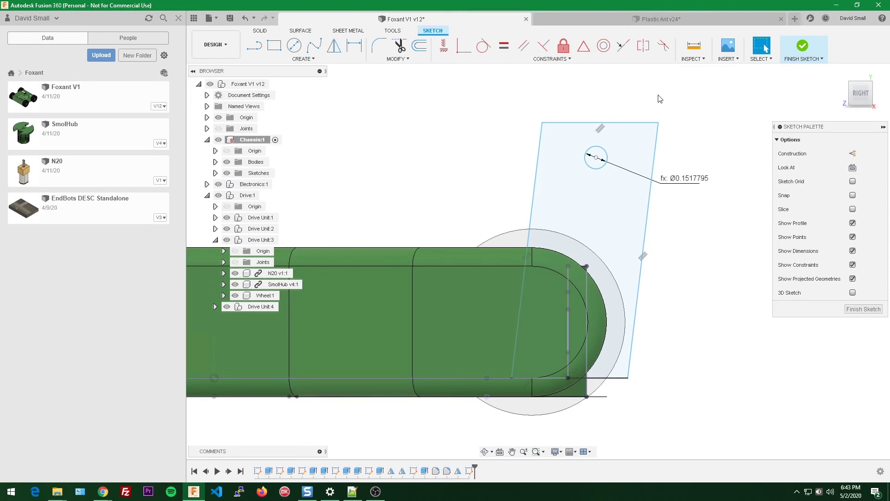
Step: Draw a short line from the tab's top edge to the circle centre, parallel to the left edge
{"action": "key", "text": "l"}
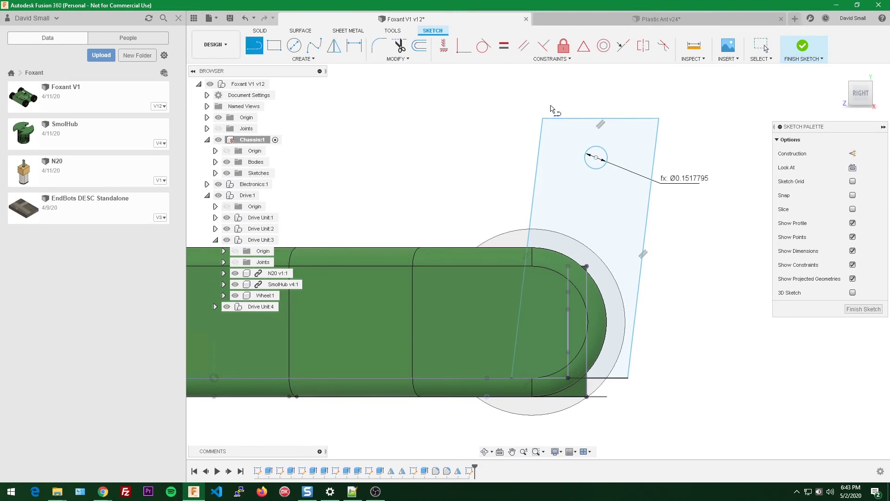
{"action": "scroll", "coordinate": [576, 110], "scroll_direction": "up", "scroll_amount": 1}
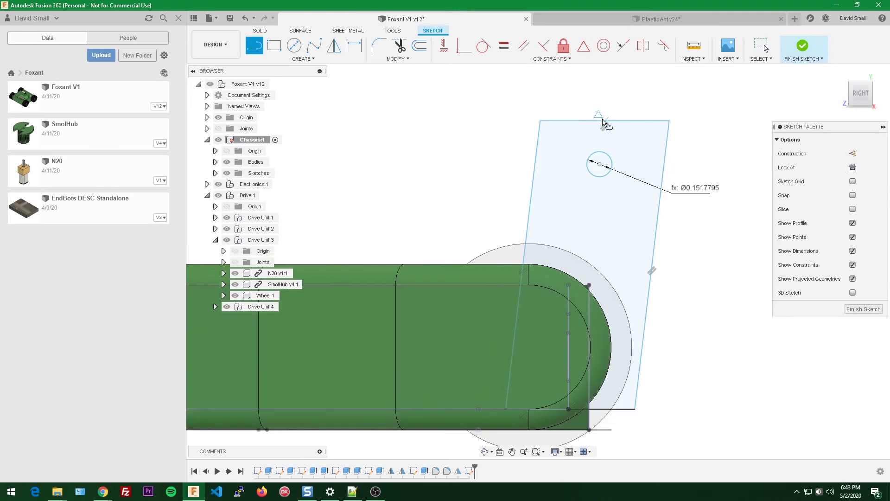
{"action": "scroll", "coordinate": [603, 123], "scroll_direction": "up", "scroll_amount": 3}
{"action": "left_click", "coordinate": [604, 121]}
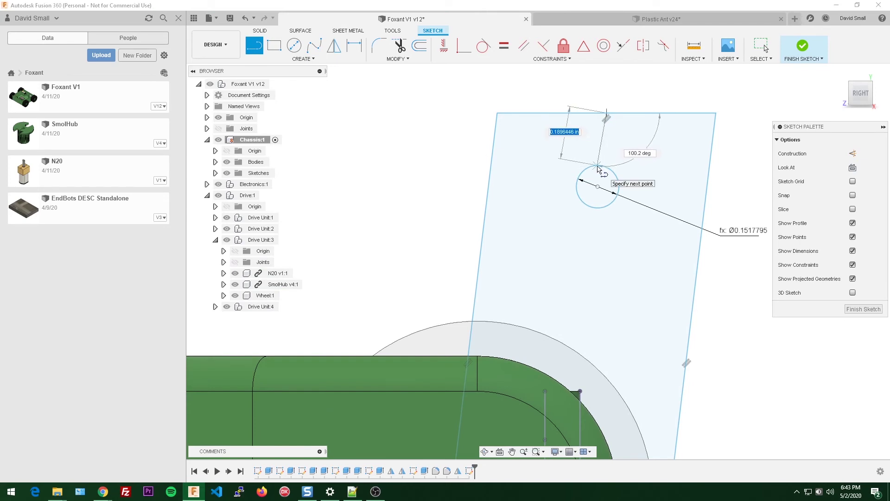
{"action": "left_click", "coordinate": [598, 166]}
{"action": "key", "text": "Escape"}
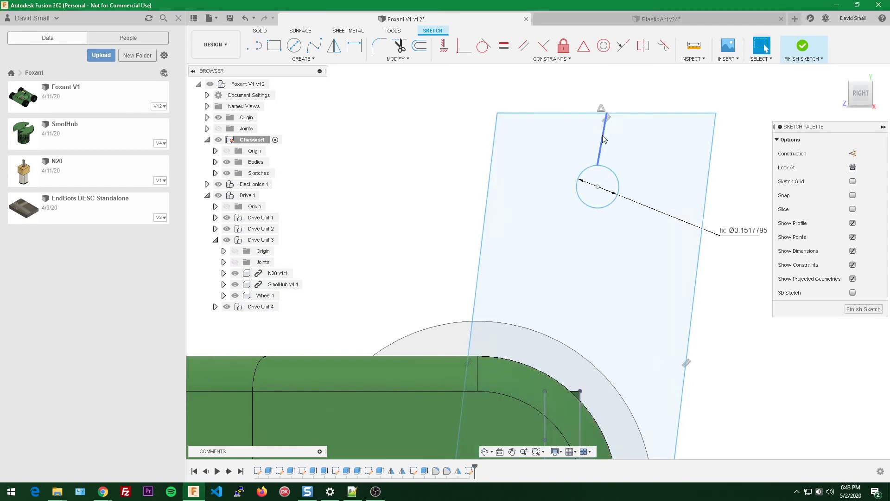
{"action": "left_click", "coordinate": [601, 142]}
{"action": "left_click", "coordinate": [496, 122], "text": "shift"}
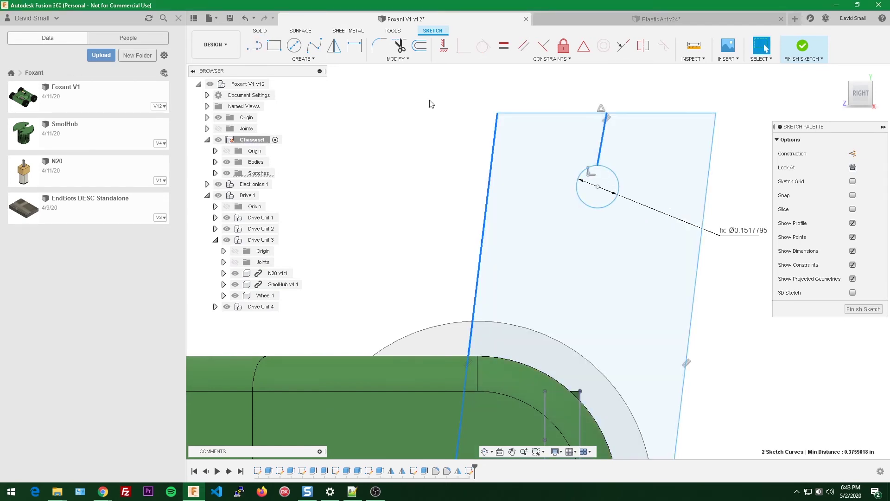
{"action": "left_click", "coordinate": [524, 47]}
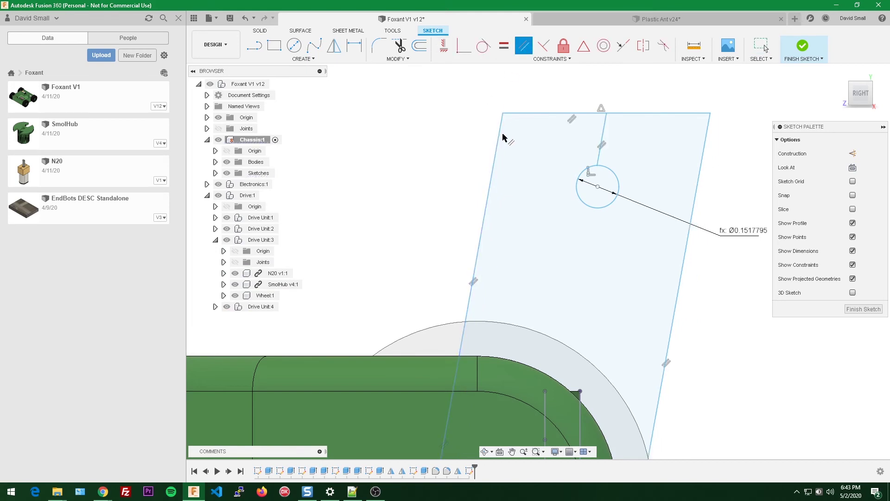
{"action": "scroll", "coordinate": [503, 137], "scroll_direction": "up", "scroll_amount": 1}
{"action": "key", "text": "Escape"}
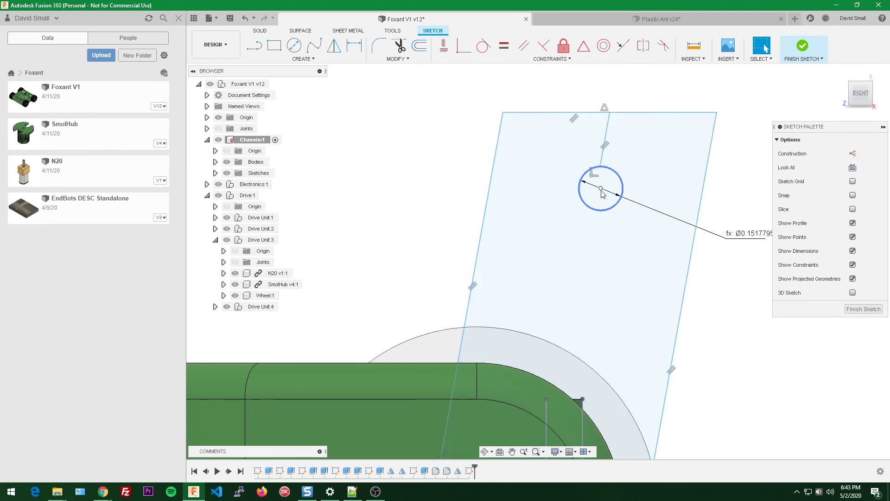
Step: Dimension the short locating line to 1/18 and reposition the hole circle
{"action": "left_click", "coordinate": [604, 139]}
{"action": "key", "text": "d"}
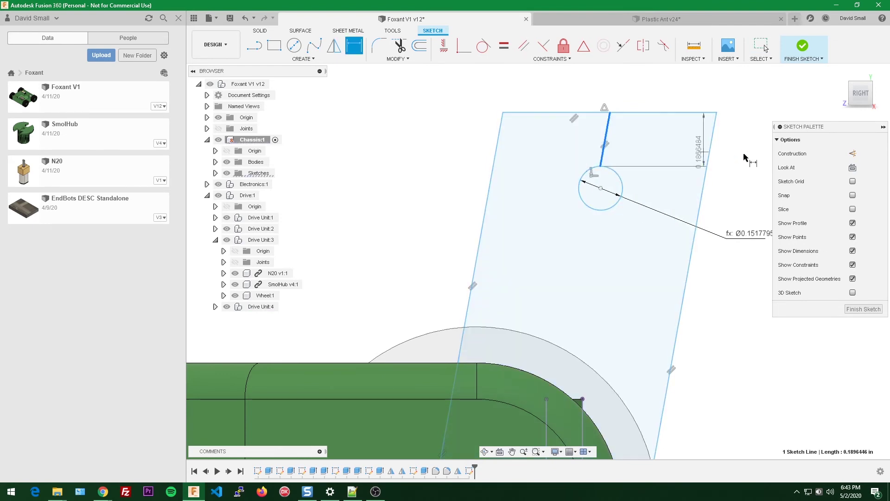
{"action": "left_click", "coordinate": [747, 175]}
{"action": "type", "text": "1/18"}
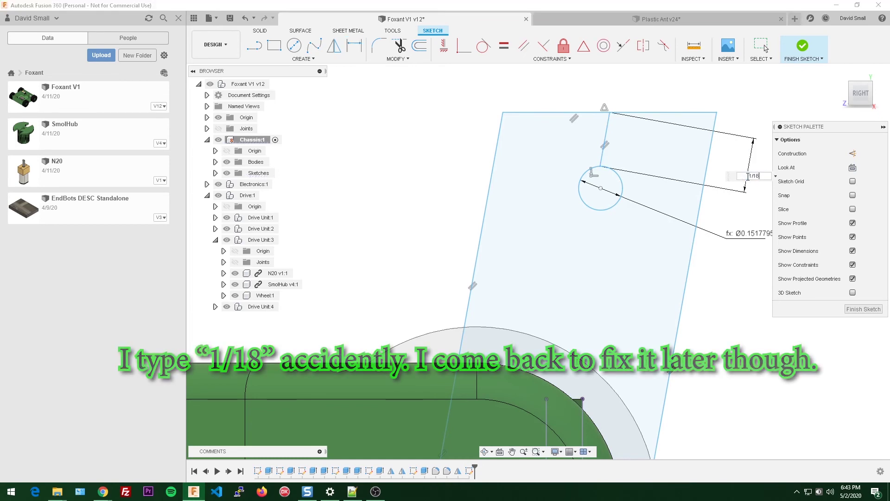
{"action": "key", "text": "Return"}
{"action": "key", "text": "Escape"}
{"action": "scroll", "coordinate": [602, 109], "scroll_direction": "up", "scroll_amount": 2}
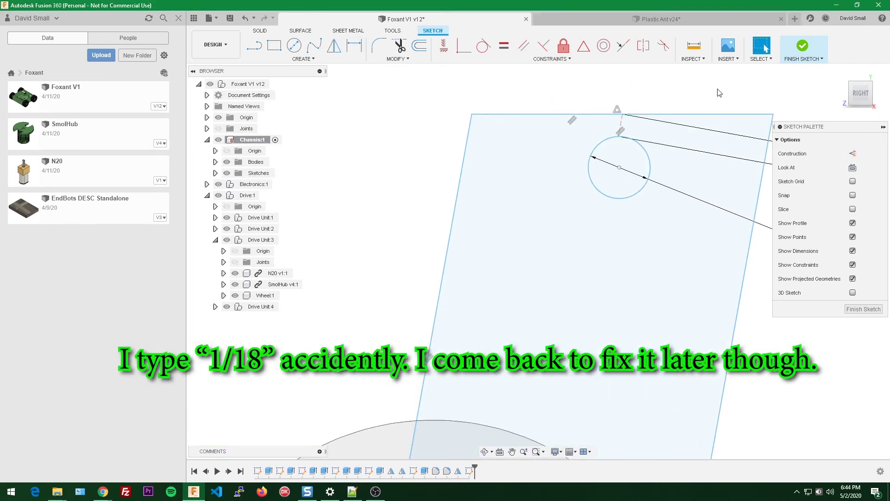
{"action": "scroll", "coordinate": [719, 93], "scroll_direction": "down", "scroll_amount": 5}
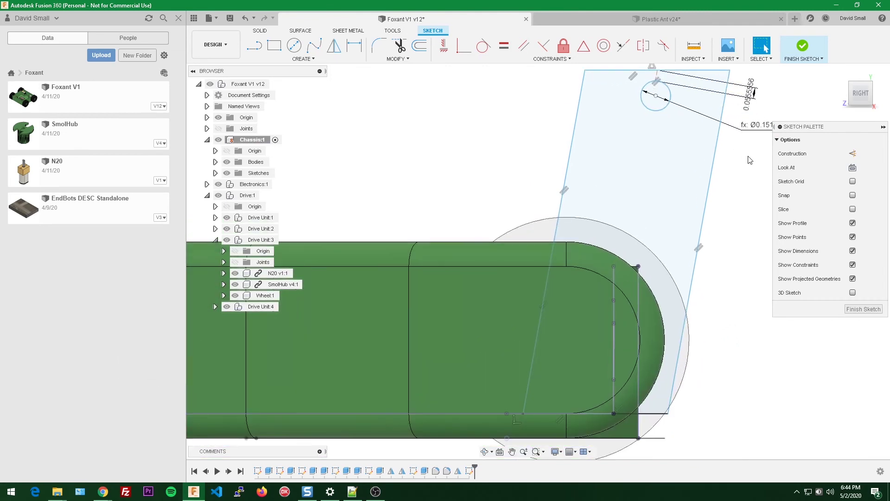
{"action": "mouse_move", "coordinate": [656, 96]}
{"action": "left_mouse_down"}
{"action": "mouse_move", "coordinate": [634, 98]}
{"action": "mouse_move", "coordinate": [606, 124]}
{"action": "mouse_move", "coordinate": [676, 123]}
{"action": "mouse_move", "coordinate": [640, 176]}
{"action": "mouse_move", "coordinate": [645, 208]}
{"action": "mouse_move", "coordinate": [634, 118]}
{"action": "mouse_move", "coordinate": [607, 181]}
{"action": "mouse_move", "coordinate": [622, 197]}
{"action": "mouse_move", "coordinate": [598, 175]}
{"action": "mouse_move", "coordinate": [617, 181]}
{"action": "mouse_move", "coordinate": [622, 206]}
{"action": "left_mouse_up"}
Step: Draw a line from the hole centre to the chassis's top corner
{"action": "scroll", "coordinate": [637, 261], "scroll_direction": "up", "scroll_amount": 4}
{"action": "scroll", "coordinate": [627, 257], "scroll_direction": "down", "scroll_amount": 2}
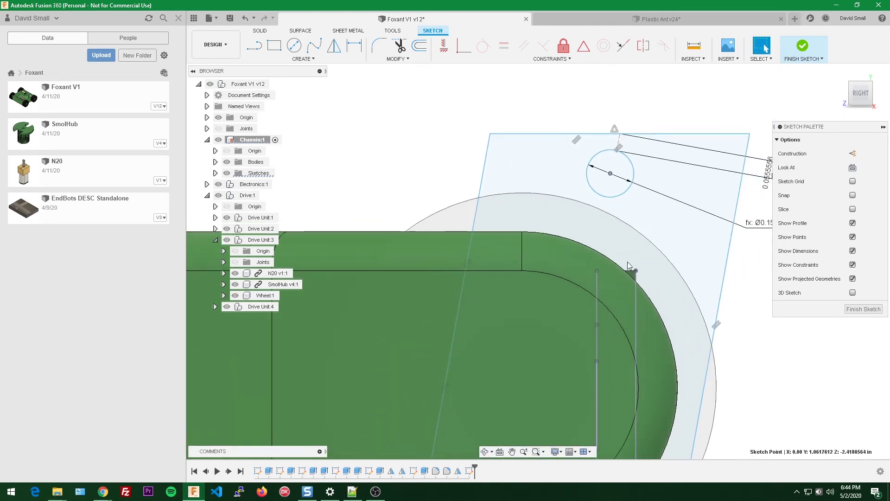
{"action": "scroll", "coordinate": [621, 254], "scroll_direction": "up", "scroll_amount": 2}
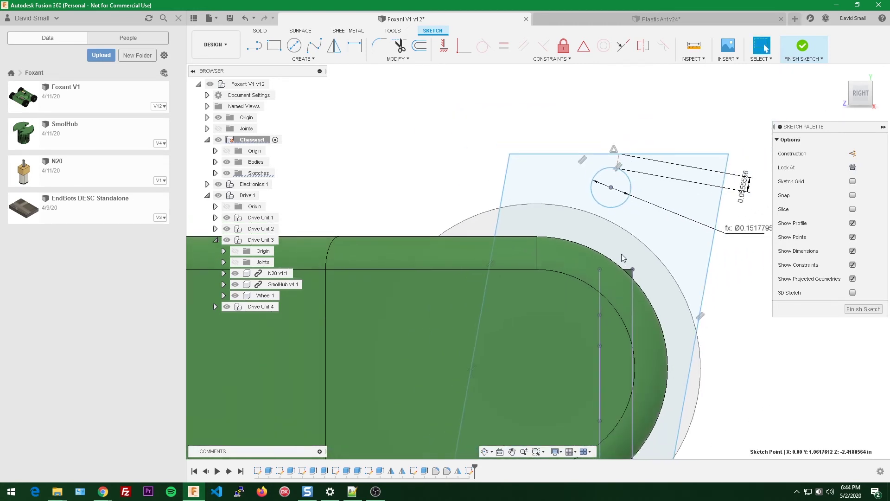
{"action": "key", "text": "l"}
{"action": "scroll", "coordinate": [621, 254], "scroll_direction": "up", "scroll_amount": 3}
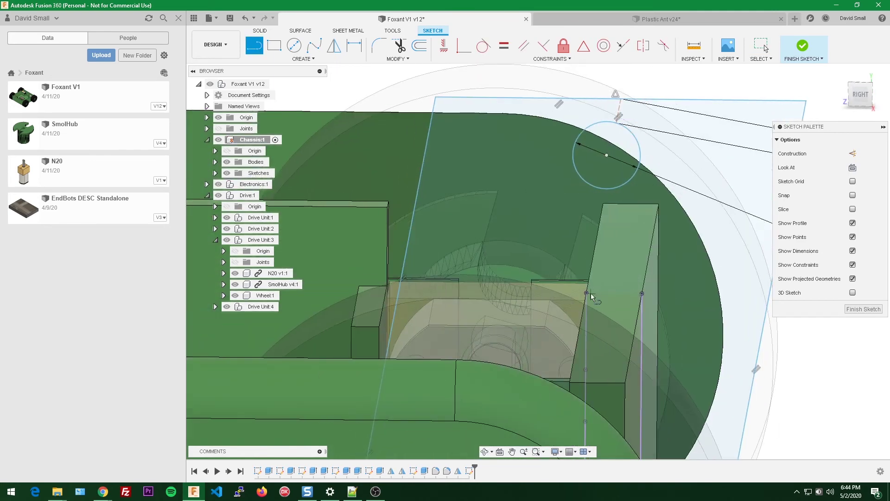
{"action": "left_click", "coordinate": [586, 293]}
{"action": "left_click", "coordinate": [640, 293]}
{"action": "scroll", "coordinate": [609, 180], "scroll_direction": "down", "scroll_amount": 3}
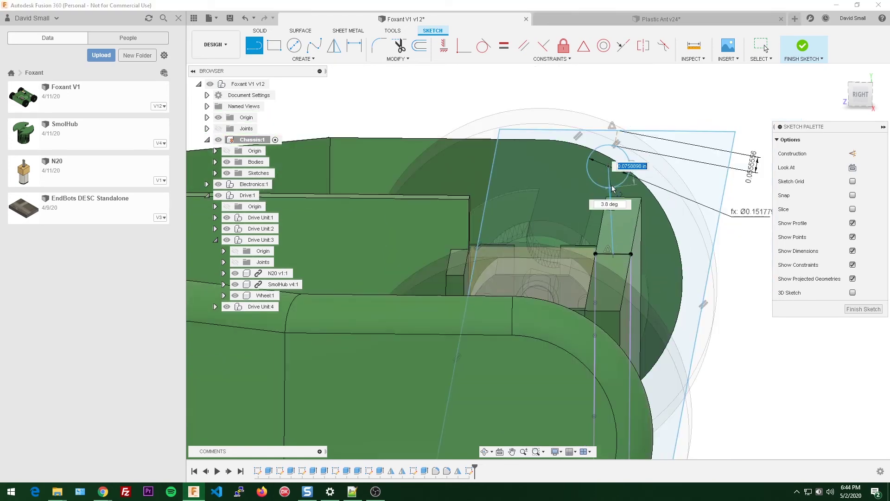
{"action": "key", "text": "Escape"}
Step: Make that line vertical construction geometry with its length set to BottomThickness (0.25)
{"action": "left_click", "coordinate": [860, 95]}
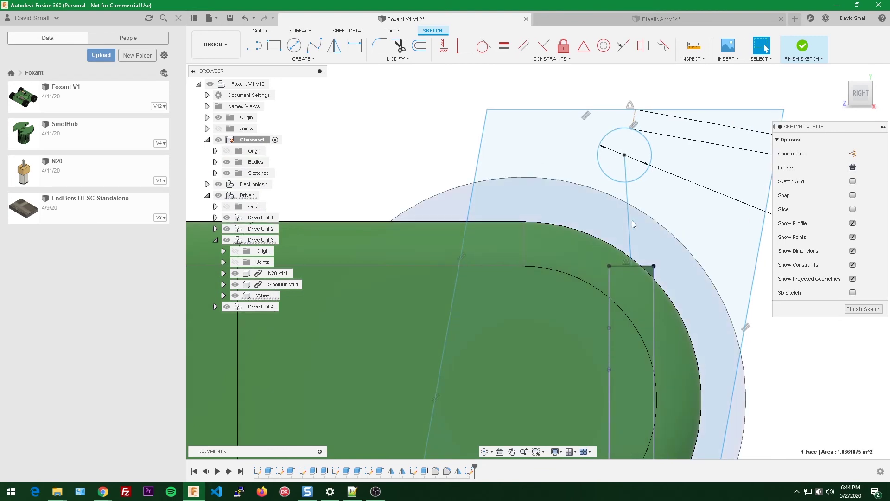
{"action": "left_click", "coordinate": [628, 221]}
{"action": "left_click", "coordinate": [464, 46]}
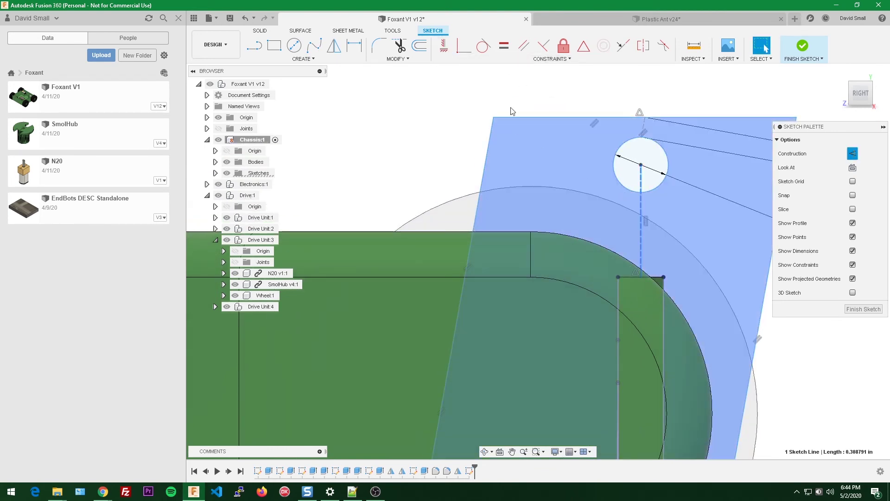
{"action": "key", "text": "x"}
{"action": "scroll", "coordinate": [592, 202], "scroll_direction": "up", "scroll_amount": 2}
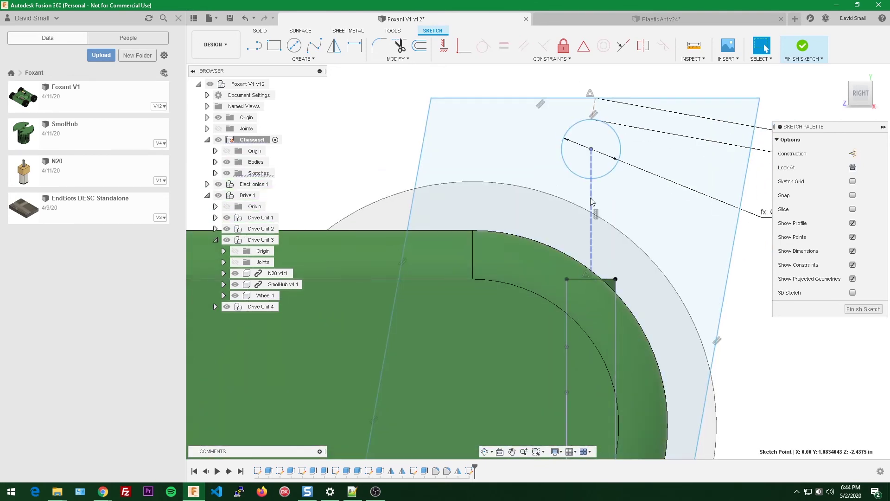
{"action": "key", "text": "d"}
{"action": "left_click", "coordinate": [591, 202]}
{"action": "left_click", "coordinate": [653, 199]}
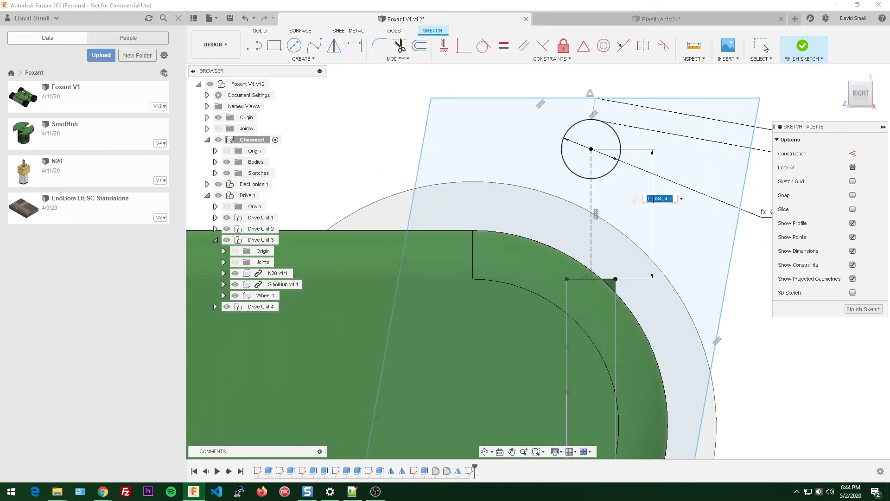
{"action": "type", "text": "BottomThickness"}
{"action": "key", "text": "Return"}
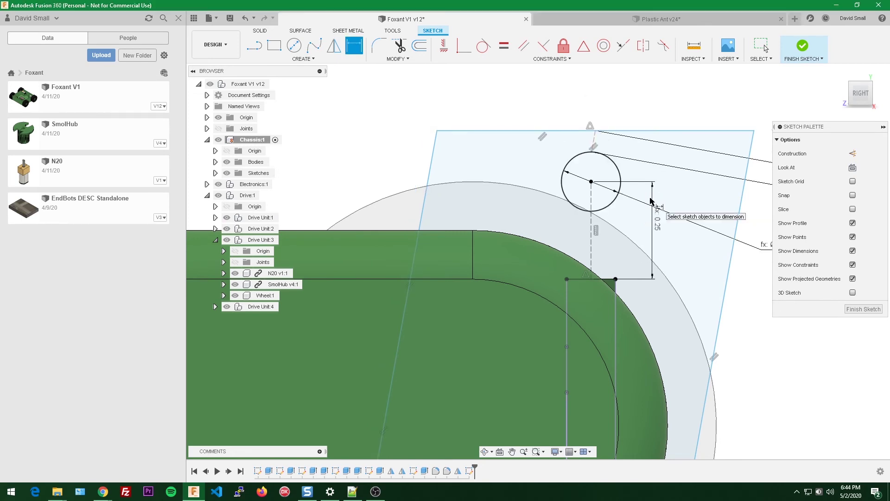
{"action": "key", "text": "Escape"}
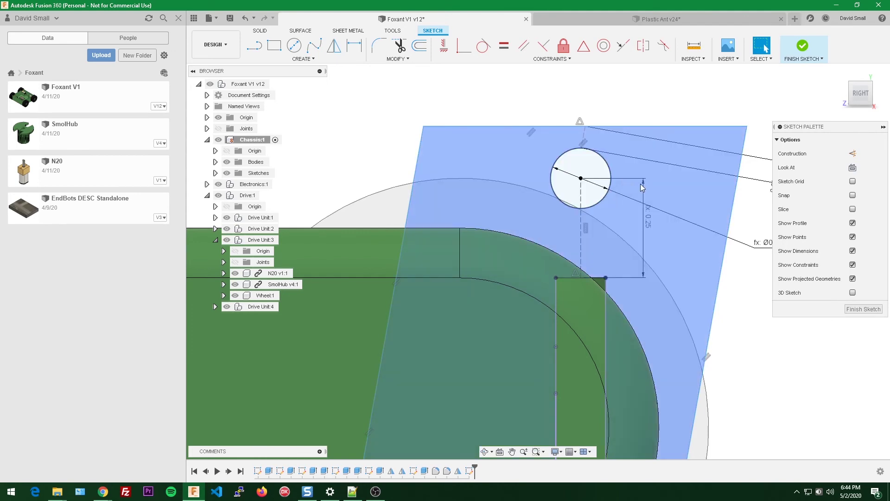
{"action": "scroll", "coordinate": [695, 113], "scroll_direction": "down", "scroll_amount": 3}
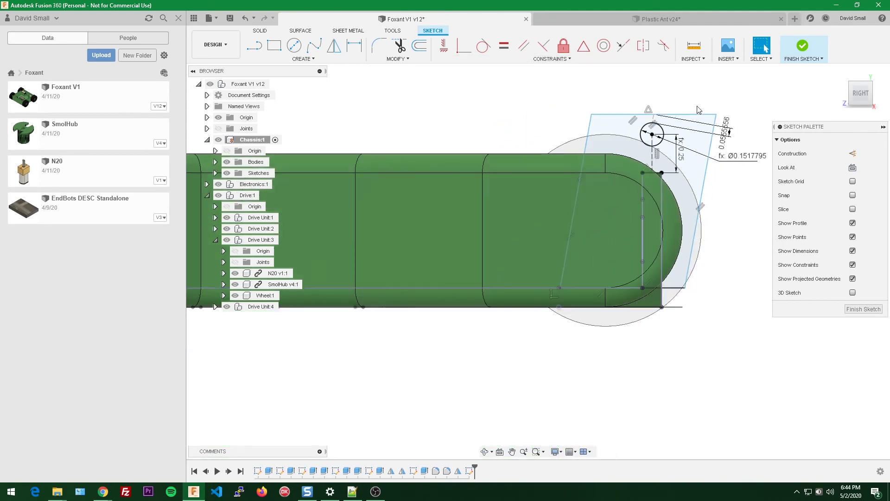
Step: Dimension the tab's top edge to a width of 0.50
{"action": "left_click", "coordinate": [510, 91]}
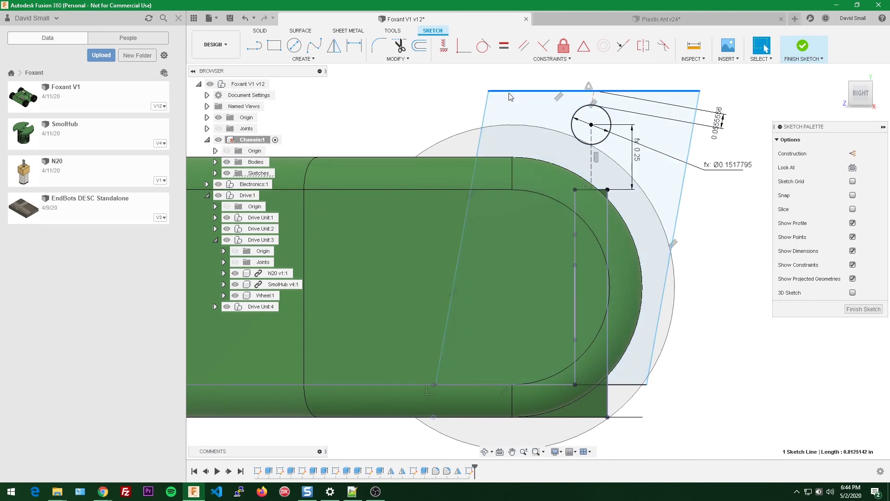
{"action": "scroll", "coordinate": [509, 91], "scroll_direction": "down", "scroll_amount": 1}
{"action": "middle_click_drag", "start_coordinate": [509, 92], "coordinate": [502, 153]}
{"action": "key", "text": "d"}
{"action": "left_click", "coordinate": [564, 93]}
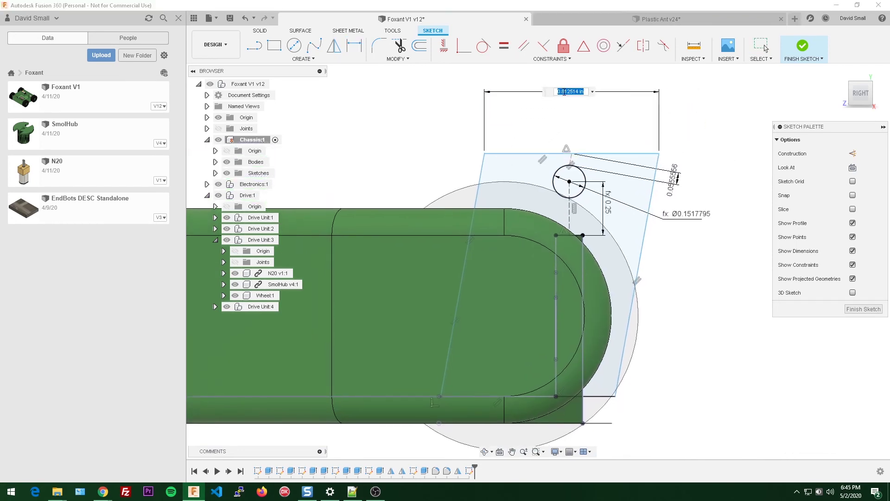
{"action": "key", "text": "Return"}
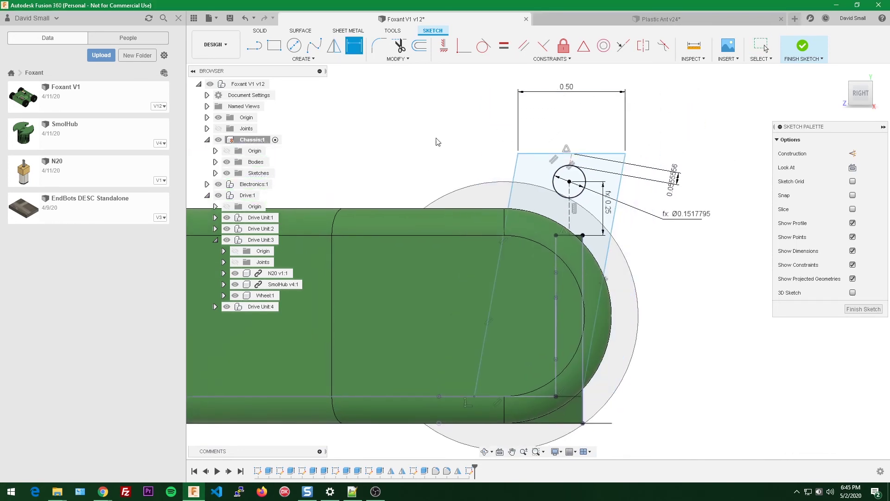
{"action": "key", "text": "Escape"}
Step: Constrain the hole's centre to lie on the short line near the top edge
{"action": "scroll", "coordinate": [515, 132], "scroll_direction": "up", "scroll_amount": 1}
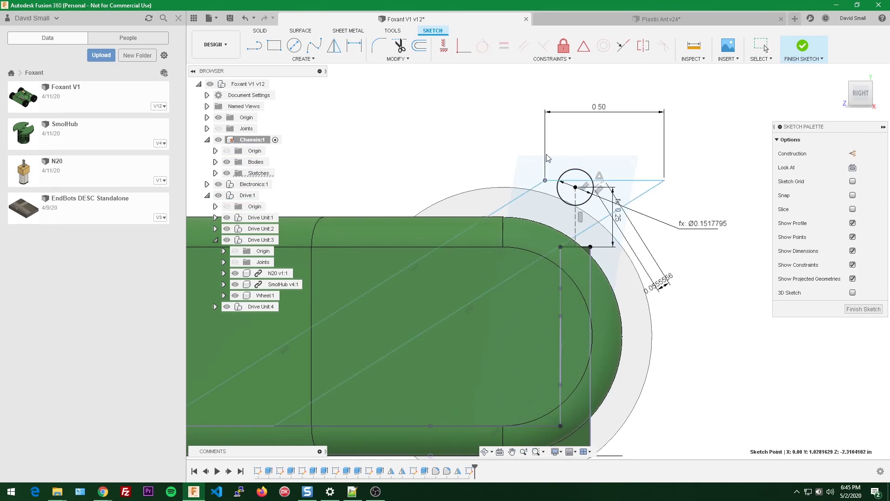
{"action": "scroll", "coordinate": [584, 155], "scroll_direction": "up", "scroll_amount": 2}
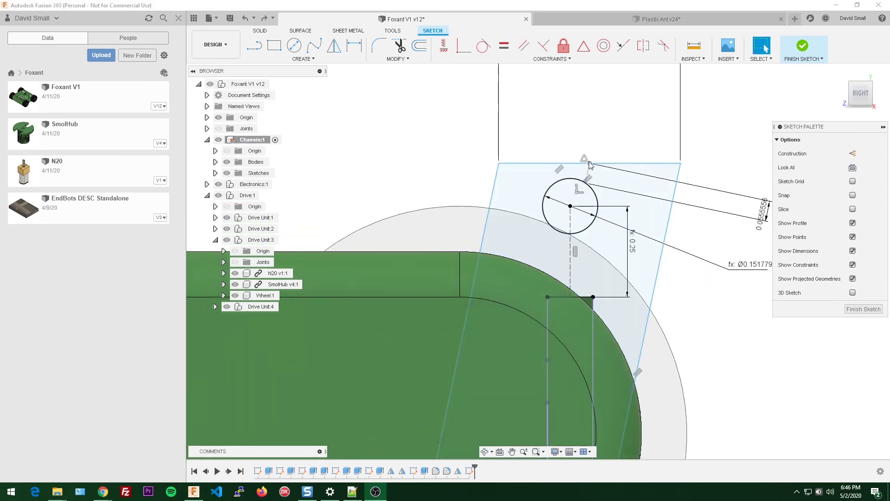
{"action": "mouse_move", "coordinate": [590, 165]}
{"action": "left_mouse_down"}
{"action": "mouse_move", "coordinate": [606, 168]}
{"action": "mouse_move", "coordinate": [596, 183]}
{"action": "left_mouse_up"}
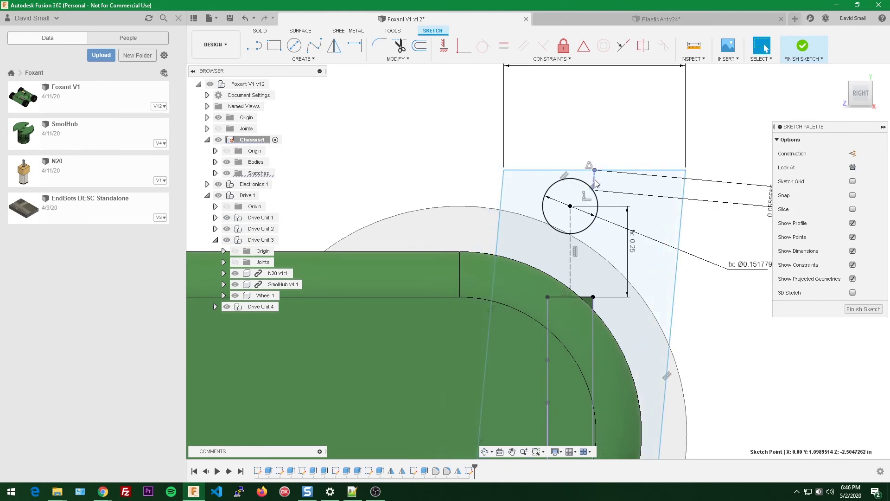
{"action": "left_click", "coordinate": [596, 182]}
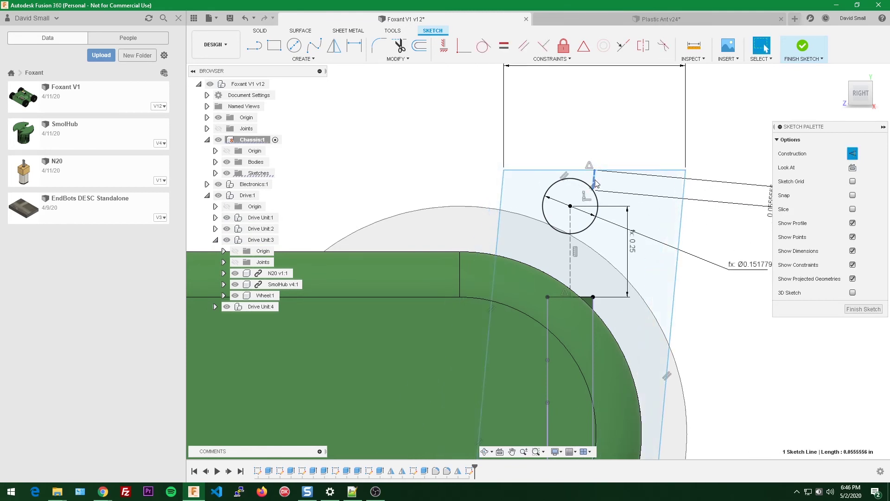
{"action": "left_click", "coordinate": [570, 207]}
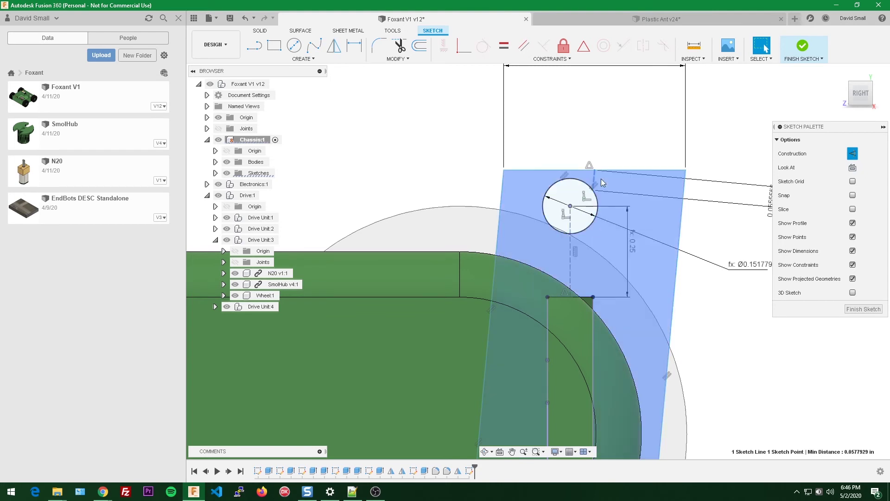
{"action": "left_click", "coordinate": [464, 50]}
{"action": "scroll", "coordinate": [631, 113], "scroll_direction": "down", "scroll_amount": 1}
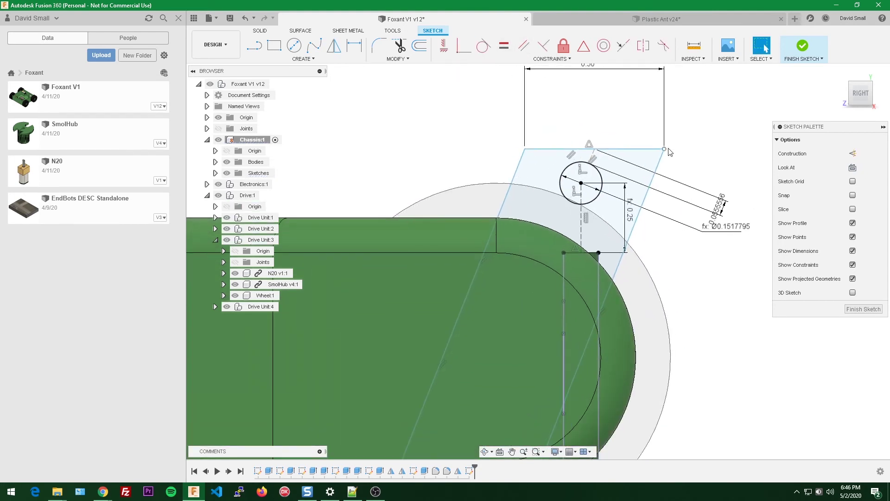
Step: Nudge the tab's top-right corner slightly left to test how it is constrained
{"action": "mouse_move", "coordinate": [663, 150]}
{"action": "left_mouse_down"}
{"action": "mouse_move", "coordinate": [636, 149]}
{"action": "mouse_move", "coordinate": [682, 143]}
{"action": "mouse_move", "coordinate": [652, 142]}
{"action": "mouse_move", "coordinate": [666, 140]}
{"action": "left_mouse_up"}
{"action": "scroll", "coordinate": [645, 214], "scroll_direction": "down", "scroll_amount": 3}
{"action": "scroll", "coordinate": [674, 310], "scroll_direction": "up", "scroll_amount": 2}
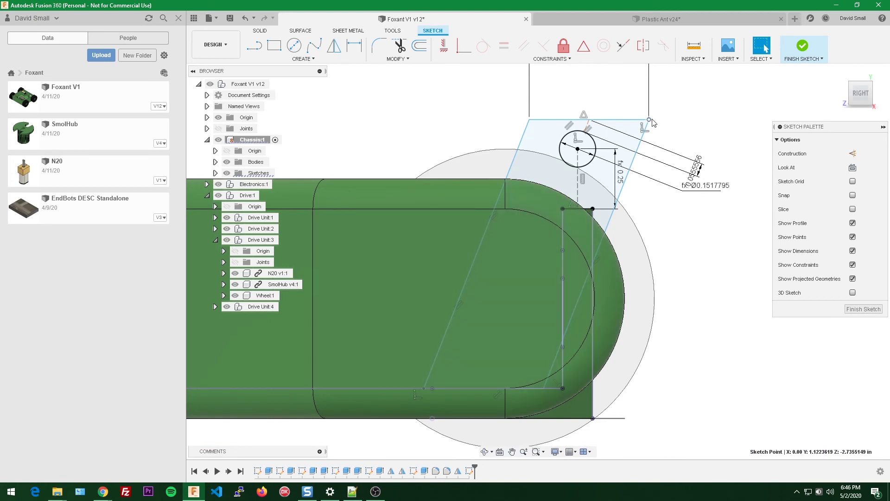
{"action": "left_click_drag", "start_coordinate": [652, 121], "coordinate": [645, 120]}
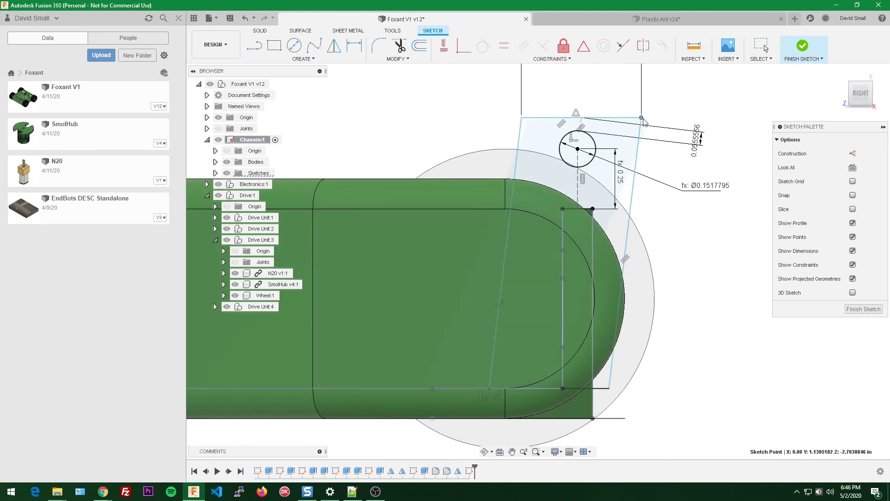
{"action": "scroll", "coordinate": [588, 335], "scroll_direction": "up", "scroll_amount": 2}
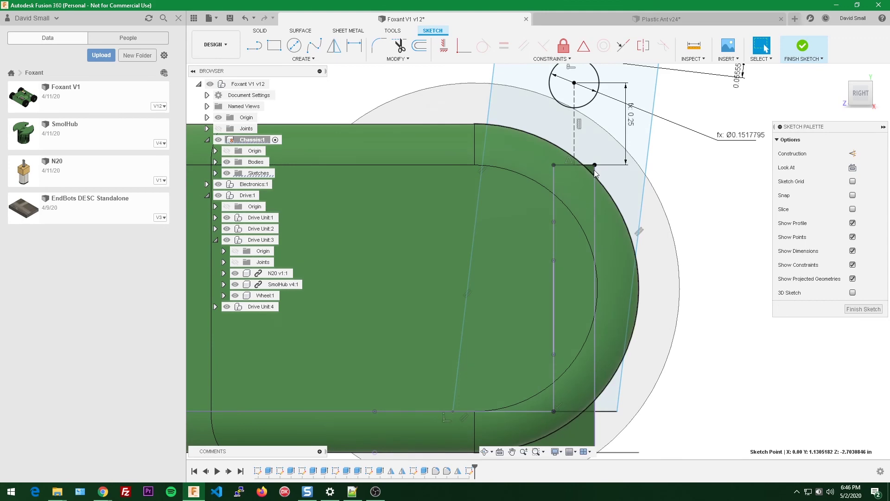
{"action": "middle_click_drag", "start_coordinate": [596, 175], "coordinate": [589, 231], "text": "shift"}
{"action": "scroll", "coordinate": [594, 199], "scroll_direction": "up", "scroll_amount": 2}
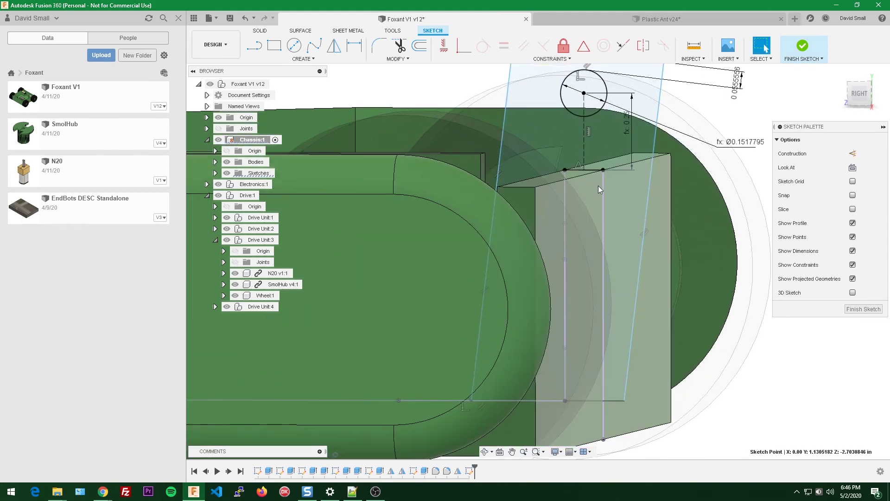
Step: Make the 0.875 in vertical sketch line's end coincident with its end point
{"action": "left_click", "coordinate": [605, 189]}
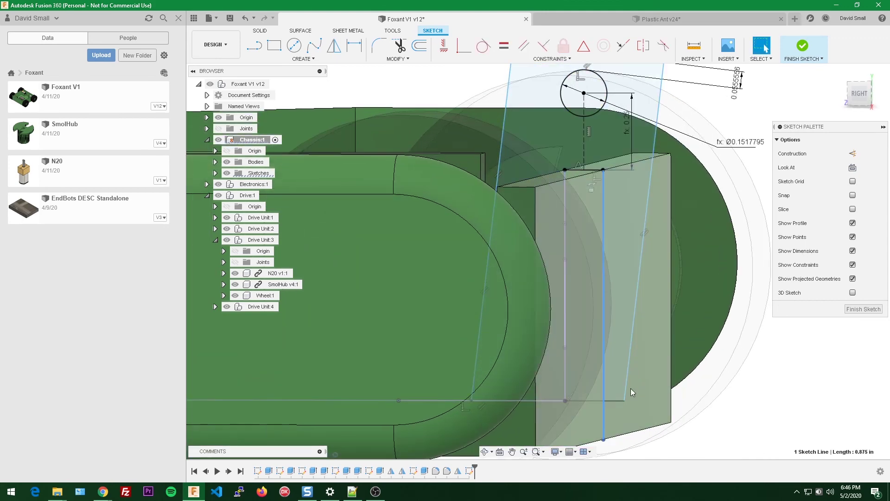
{"action": "left_click", "coordinate": [624, 401], "text": "shift"}
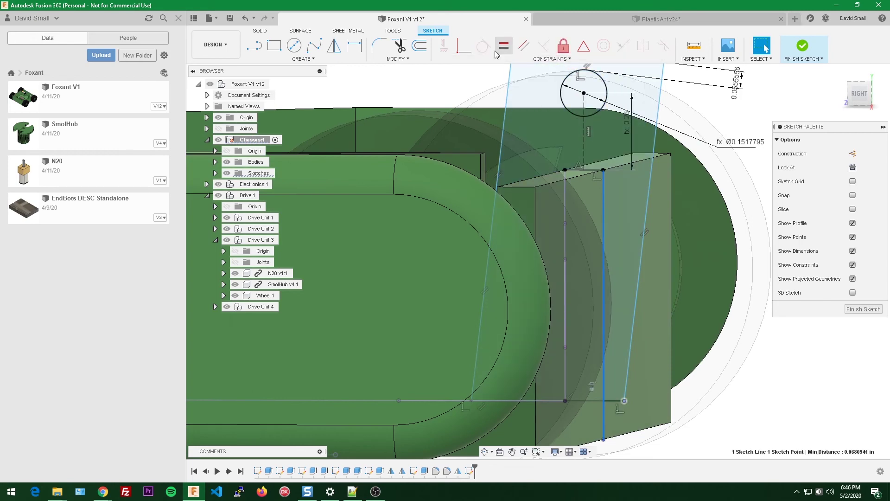
{"action": "left_click", "coordinate": [463, 45]}
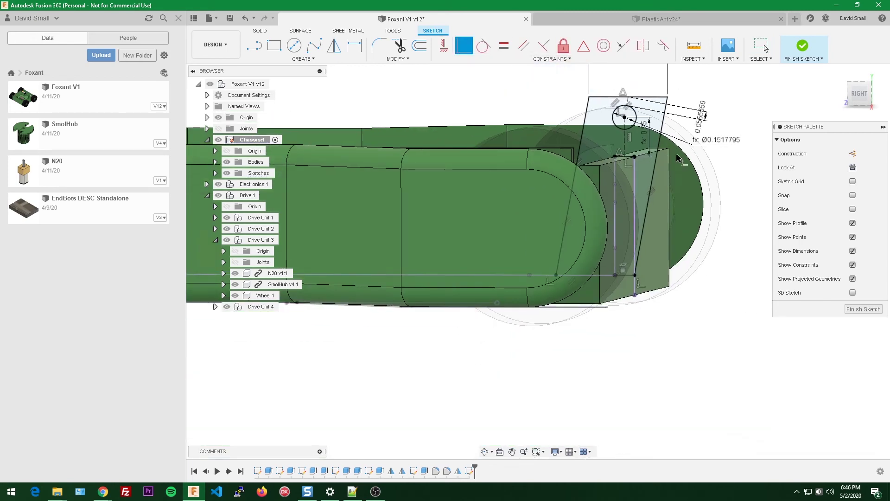
{"action": "left_click", "coordinate": [859, 94]}
{"action": "middle_click_drag", "start_coordinate": [633, 137], "coordinate": [669, 171], "text": "shift"}
{"action": "scroll", "coordinate": [670, 171], "scroll_direction": "up", "scroll_amount": 3}
{"action": "scroll", "coordinate": [449, 157], "scroll_direction": "down", "scroll_amount": 2}
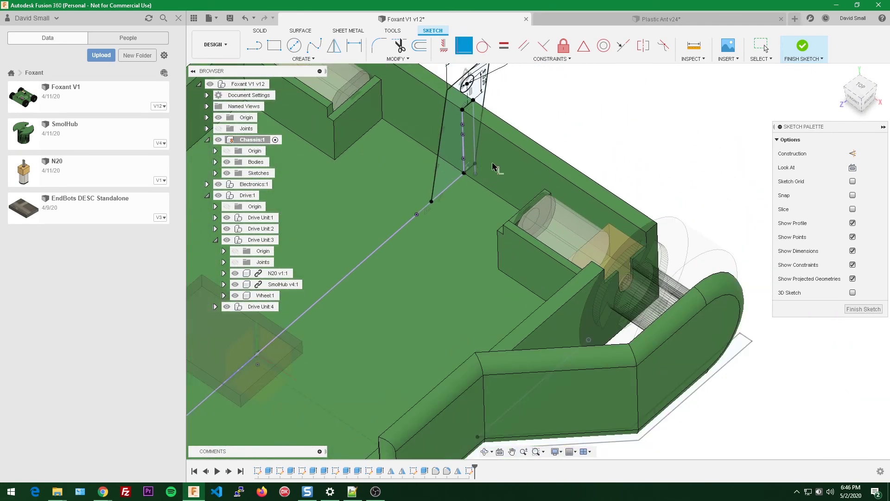
Step: Select the closed tab profile from an angled view
{"action": "left_click", "coordinate": [457, 132]}
{"action": "mouse_move", "coordinate": [456, 132]}
{"action": "middle_mouse_down", "text": "shift"}
{"action": "mouse_move", "coordinate": [527, 111]}
{"action": "mouse_move", "coordinate": [584, 122]}
{"action": "mouse_move", "coordinate": [467, 134]}
{"action": "mouse_move", "coordinate": [544, 185]}
{"action": "mouse_move", "coordinate": [533, 172]}
{"action": "mouse_move", "coordinate": [512, 193]}
{"action": "middle_mouse_up", "text": "shift"}
{"action": "scroll", "coordinate": [524, 111], "scroll_direction": "up", "scroll_amount": 3}
{"action": "scroll", "coordinate": [468, 134], "scroll_direction": "down", "scroll_amount": 3}
{"action": "scroll", "coordinate": [478, 189], "scroll_direction": "up", "scroll_amount": 2}
Step: Extrude the tab profile with the direction set to Symmetric
{"action": "key", "text": "e"}
{"action": "left_click_drag", "start_coordinate": [448, 247], "coordinate": [511, 263]}
{"action": "middle_click_drag", "start_coordinate": [465, 180], "coordinate": [503, 170], "text": "shift"}
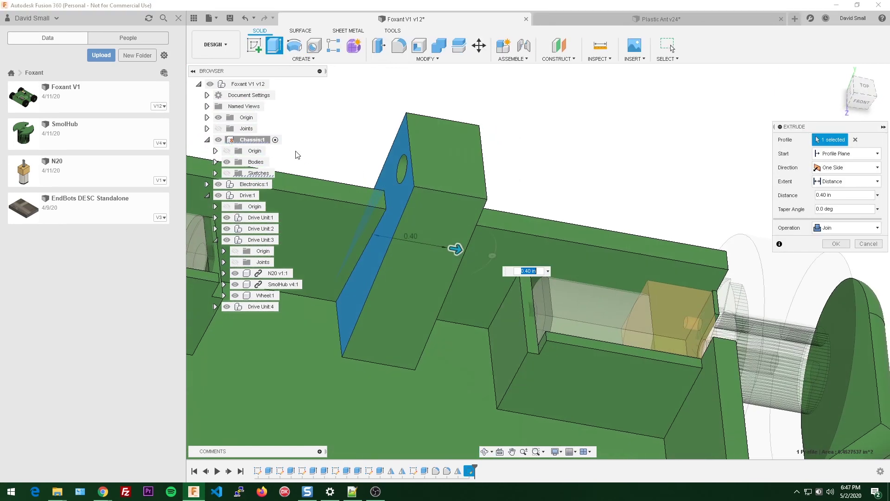
{"action": "left_click", "coordinate": [851, 169]}
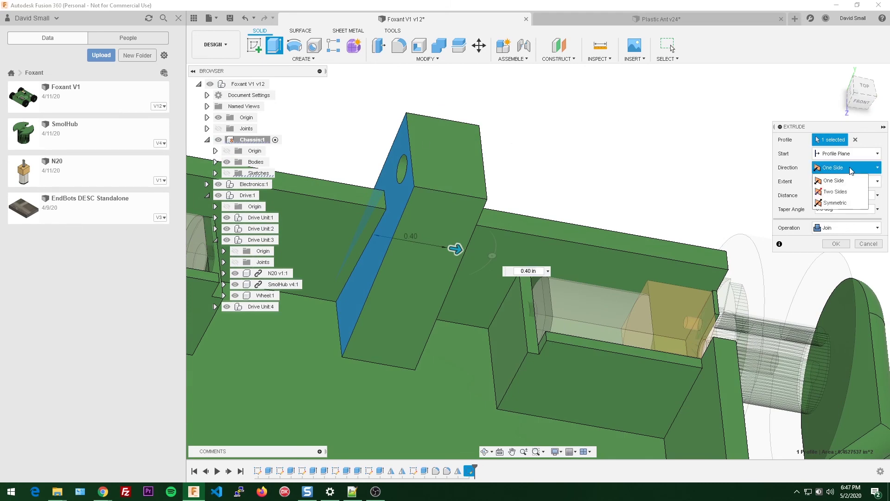
{"action": "left_click", "coordinate": [835, 203]}
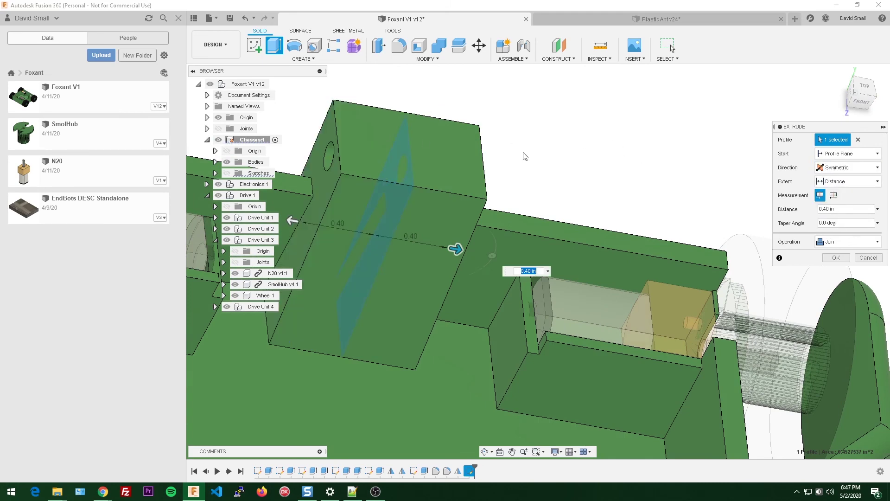
{"action": "middle_click_drag", "start_coordinate": [470, 153], "coordinate": [480, 218], "text": "shift"}
{"action": "mouse_move", "coordinate": [473, 224]}
{"action": "left_mouse_down"}
{"action": "mouse_move", "coordinate": [451, 217]}
{"action": "mouse_move", "coordinate": [462, 221]}
{"action": "left_mouse_up"}
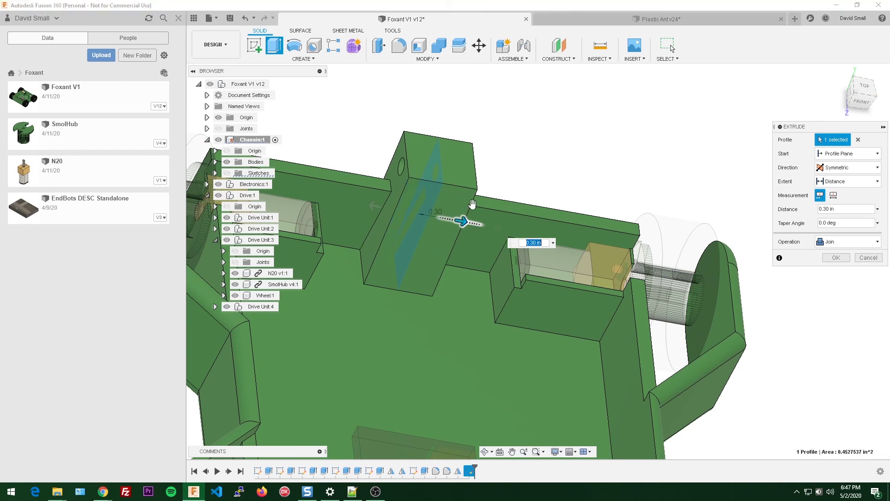
{"action": "middle_click_drag", "start_coordinate": [474, 202], "coordinate": [425, 170], "text": "shift"}
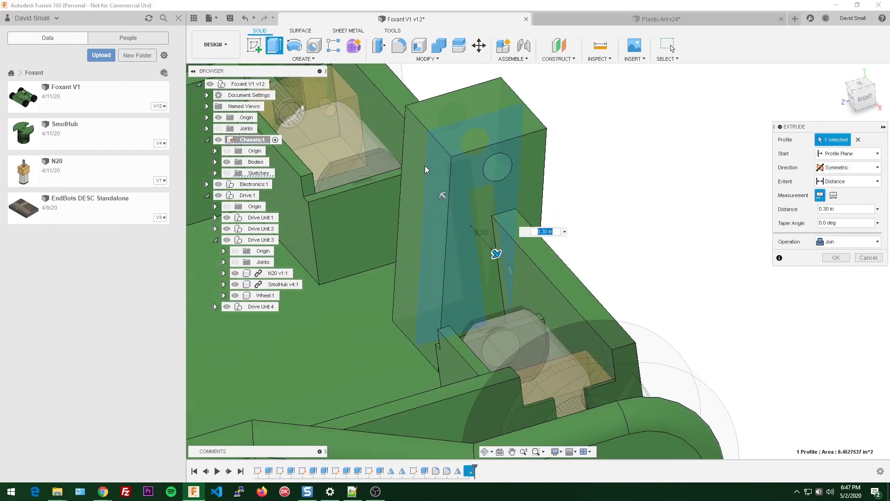
Step: Set the symmetric extrusion distance to 0.25 in and commit it
{"action": "left_click_drag", "start_coordinate": [496, 252], "coordinate": [510, 239]}
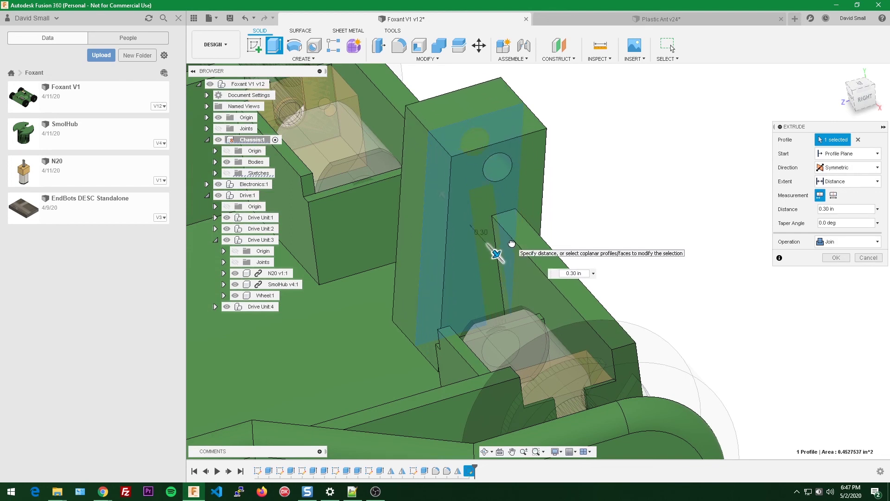
{"action": "left_click", "coordinate": [579, 275]}
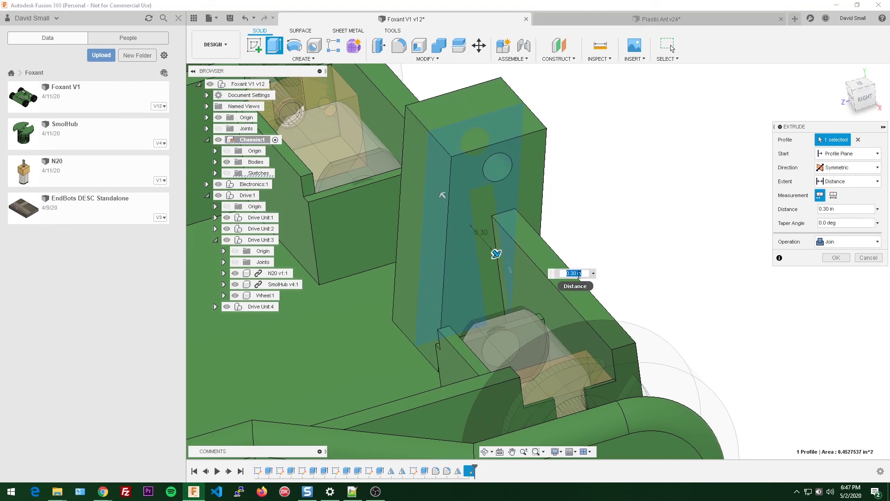
{"action": "key", "text": "BackSpace"}
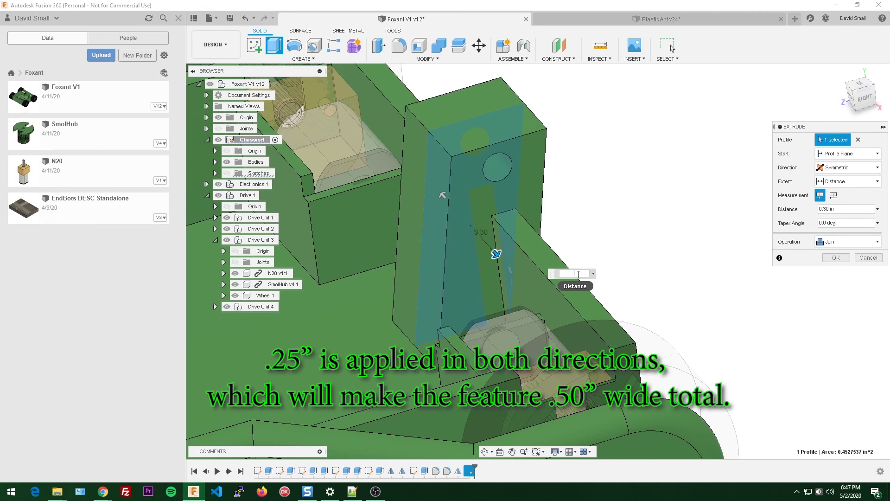
{"action": "type", "text": ".25"}
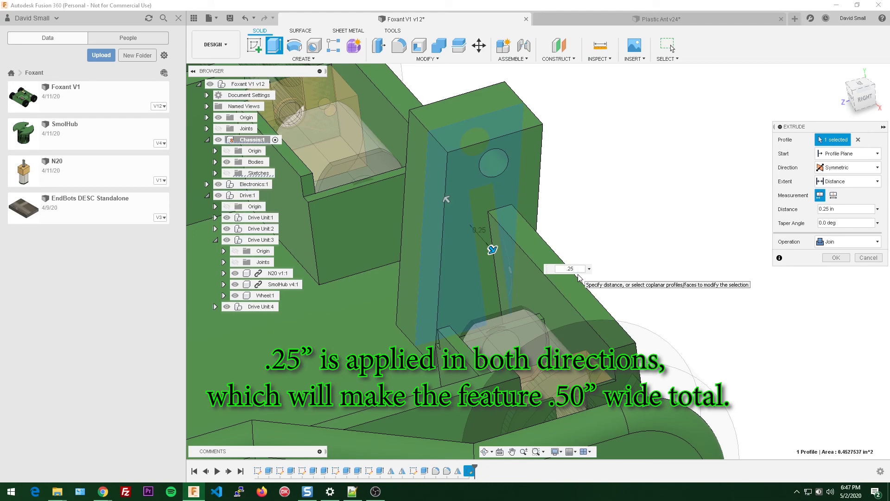
{"action": "key", "text": "Return"}
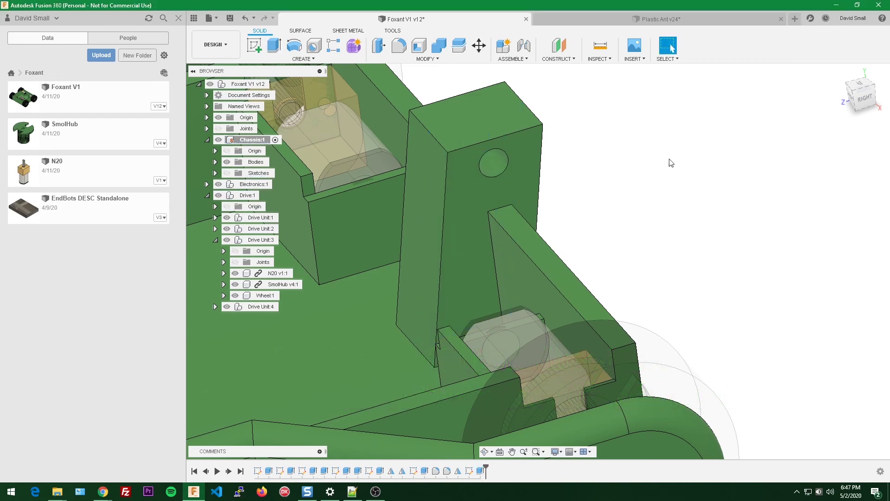
Step: Fillet the tab's top edges with a 0.25 in radius
{"action": "middle_click_drag", "start_coordinate": [671, 163], "coordinate": [559, 143], "text": "shift"}
{"action": "scroll", "coordinate": [555, 110], "scroll_direction": "up", "scroll_amount": 2}
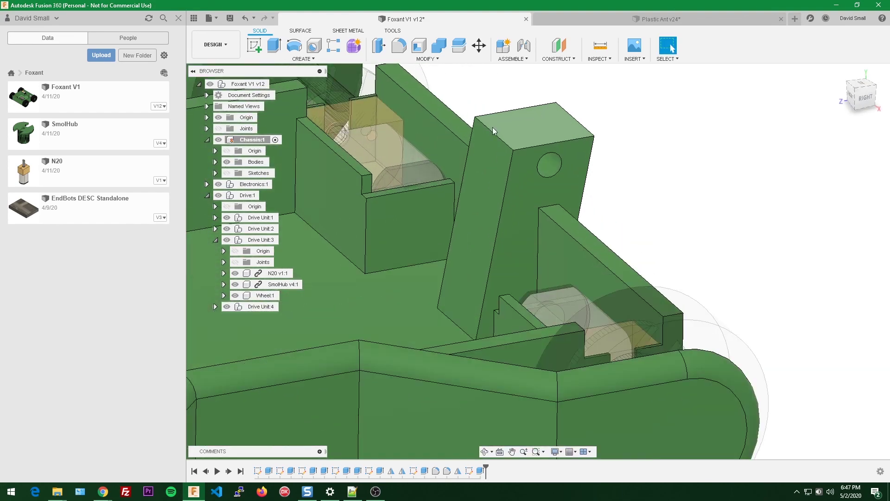
{"action": "left_click", "coordinate": [497, 134]}
{"action": "key", "text": "f"}
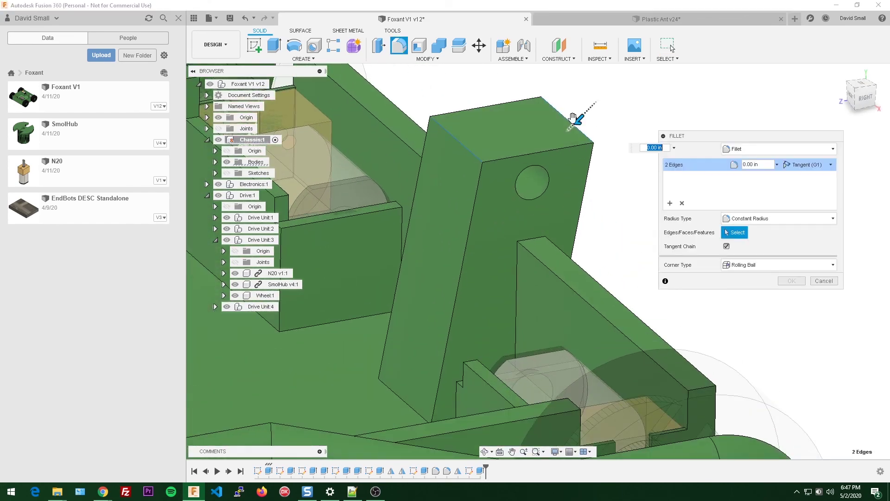
{"action": "left_click_drag", "start_coordinate": [560, 131], "coordinate": [552, 144]}
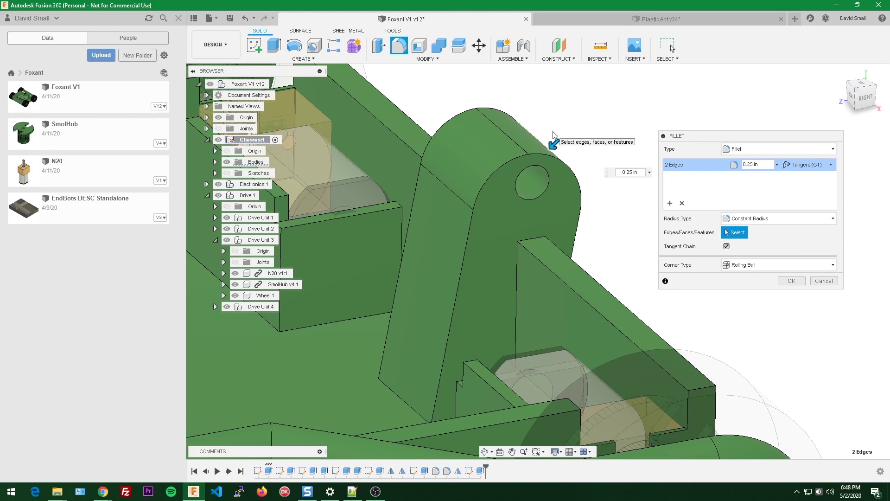
{"action": "left_click", "coordinate": [794, 282]}
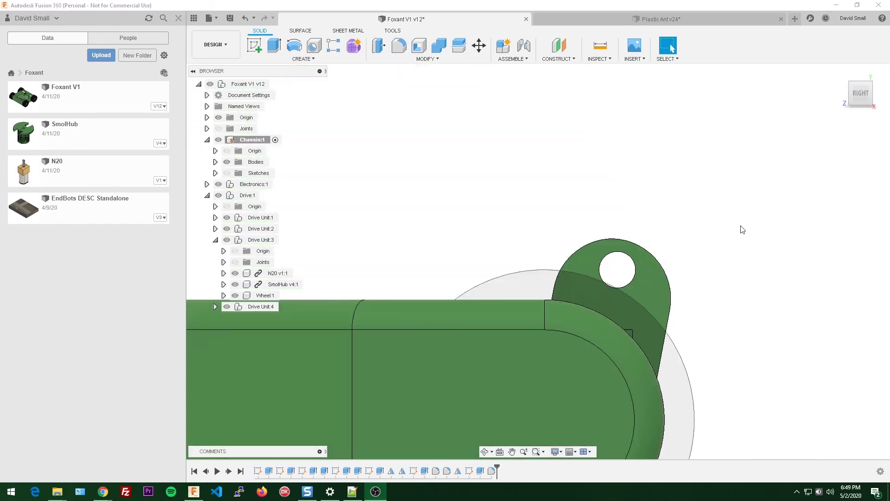
Step: Reopen the tab sketch for editing from the timeline
{"action": "middle_click_drag", "start_coordinate": [686, 237], "coordinate": [641, 260], "text": "shift"}
{"action": "left_click", "coordinate": [640, 259]}
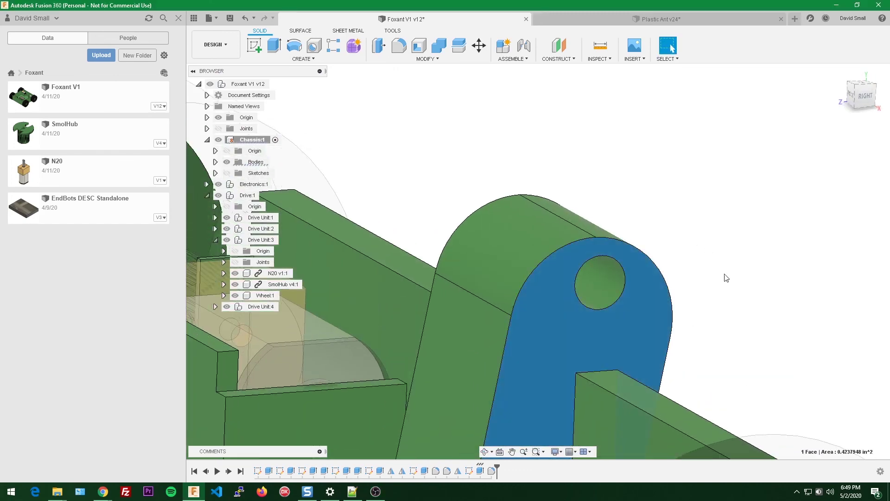
{"action": "left_click", "coordinate": [725, 274]}
{"action": "double_click", "coordinate": [469, 471]}
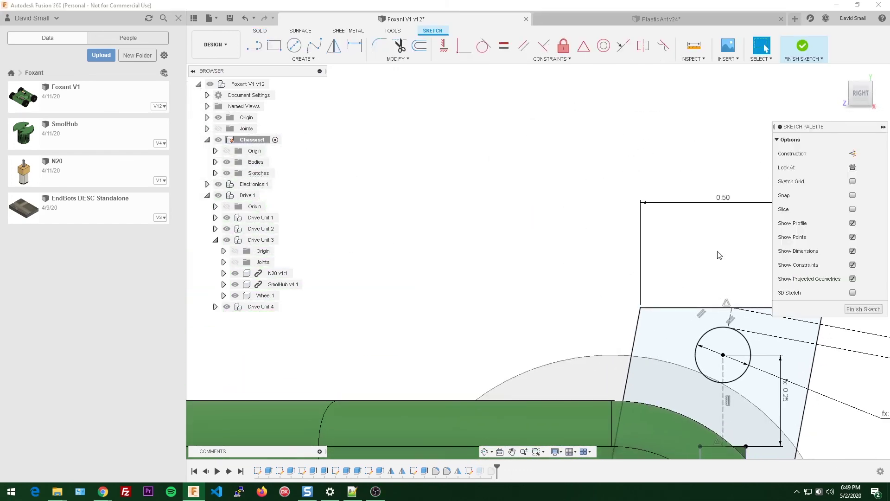
Step: Change the hole's position dimension from 1/18 to 1/8 in and finish the sketch
{"action": "double_click", "coordinate": [759, 339]}
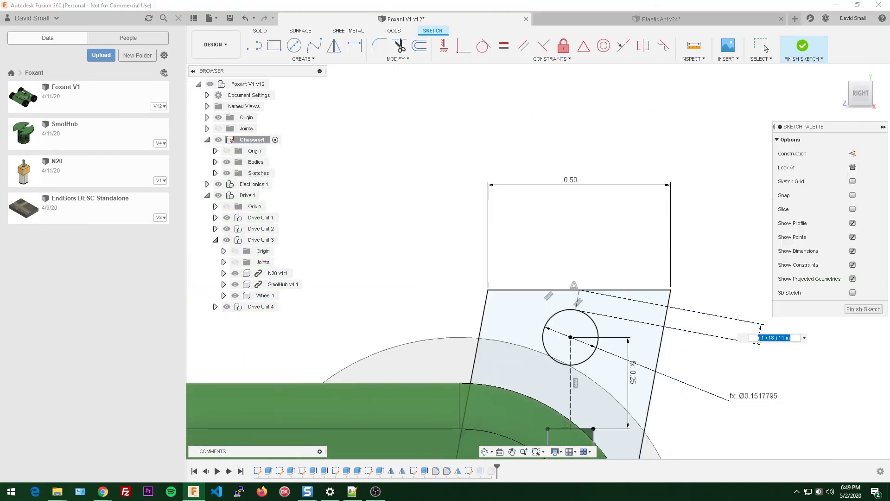
{"action": "key", "text": "Right"}
{"action": "key", "text": "Left"}
{"action": "key", "text": "Left"}
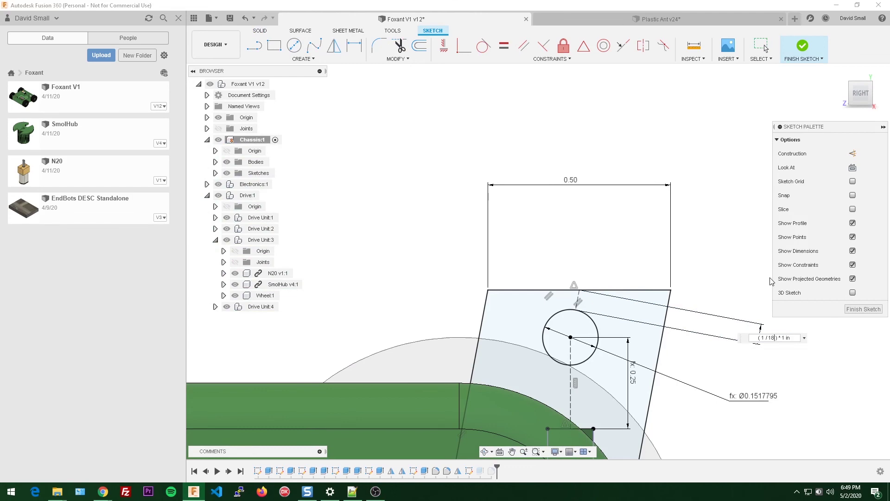
{"action": "key", "text": "BackSpace"}
{"action": "key", "text": "Return"}
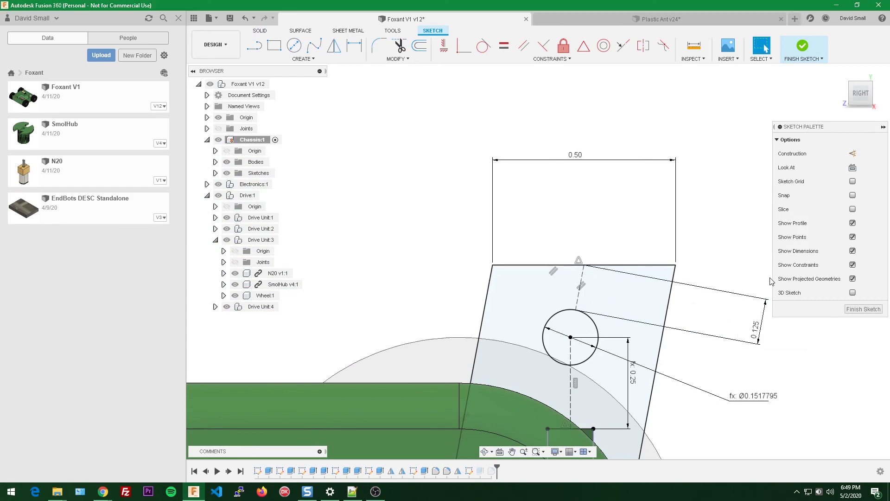
{"action": "left_click", "coordinate": [863, 308]}
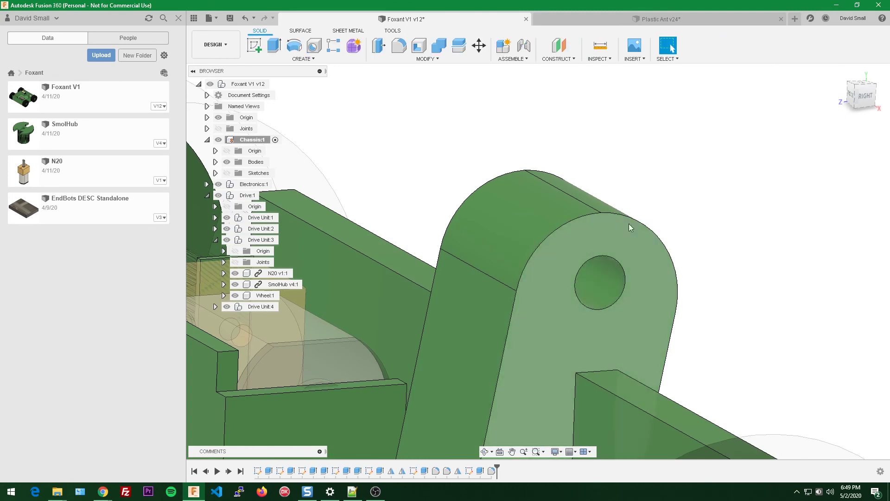
{"action": "scroll", "coordinate": [723, 209], "scroll_direction": "down", "scroll_amount": 5}
{"action": "middle_click_drag", "start_coordinate": [726, 210], "coordinate": [749, 236], "text": "shift"}
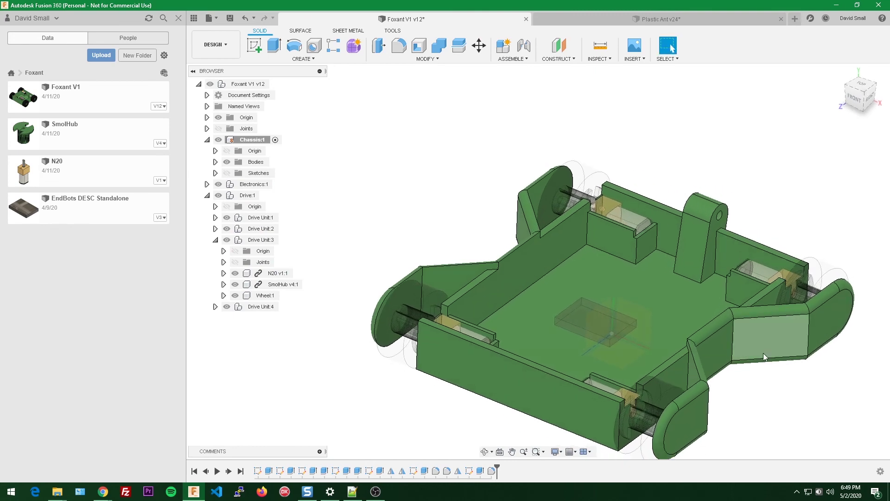
{"action": "scroll", "coordinate": [711, 238], "scroll_direction": "up", "scroll_amount": 2}
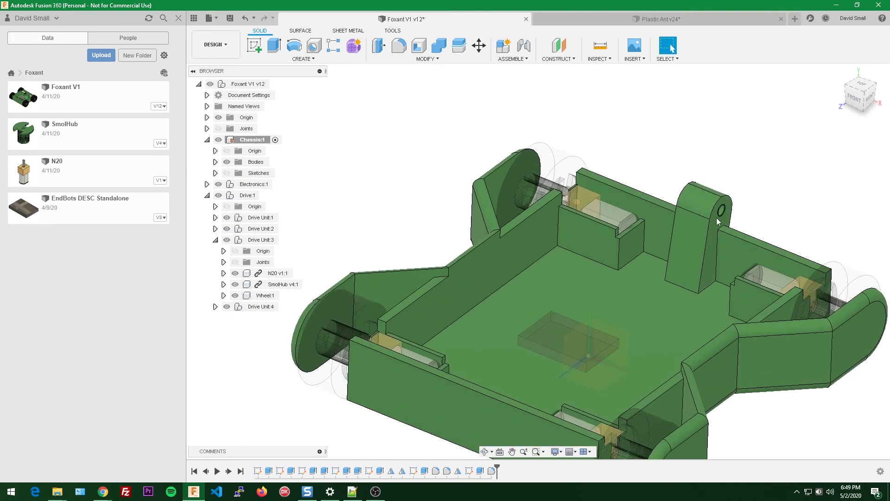